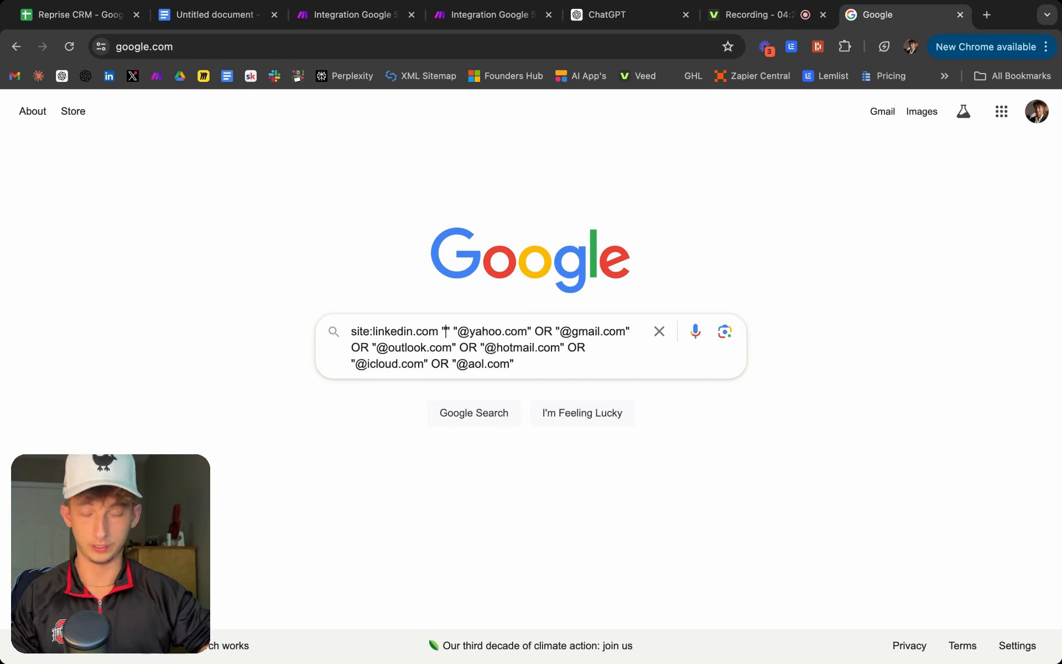
Complete the LinkedIn site query with the profession "personal trainers" between the quotes and run the Google search.
{"action": "type", "text": "personal trainers"}
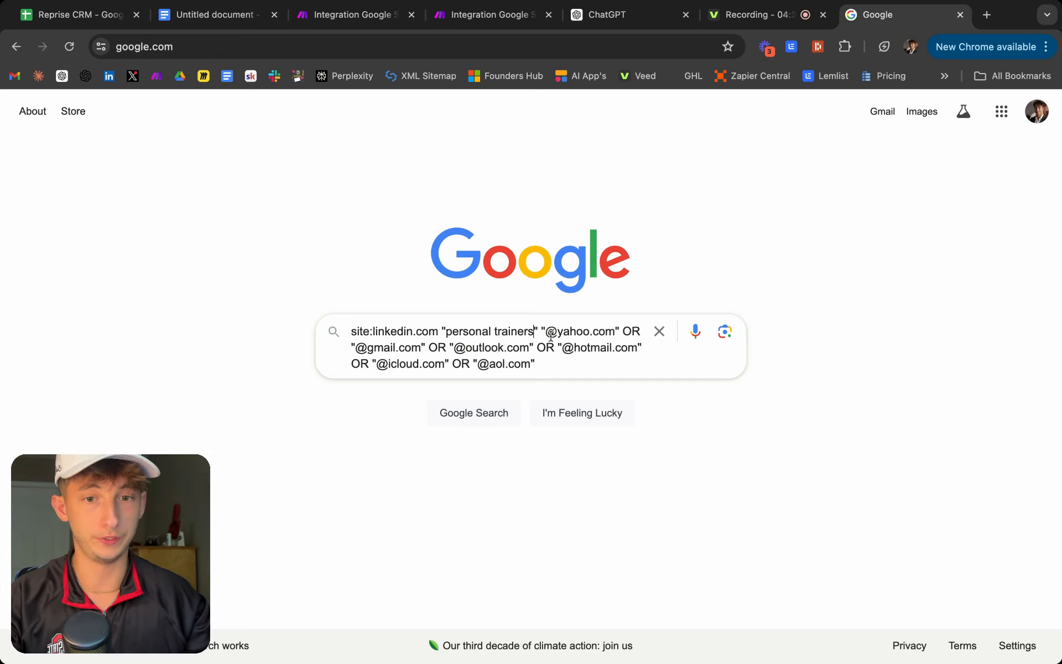
{"action": "left_click_drag", "start_coordinate": [531, 362], "coordinate": [477, 363]}
{"action": "left_click", "coordinate": [554, 367]}
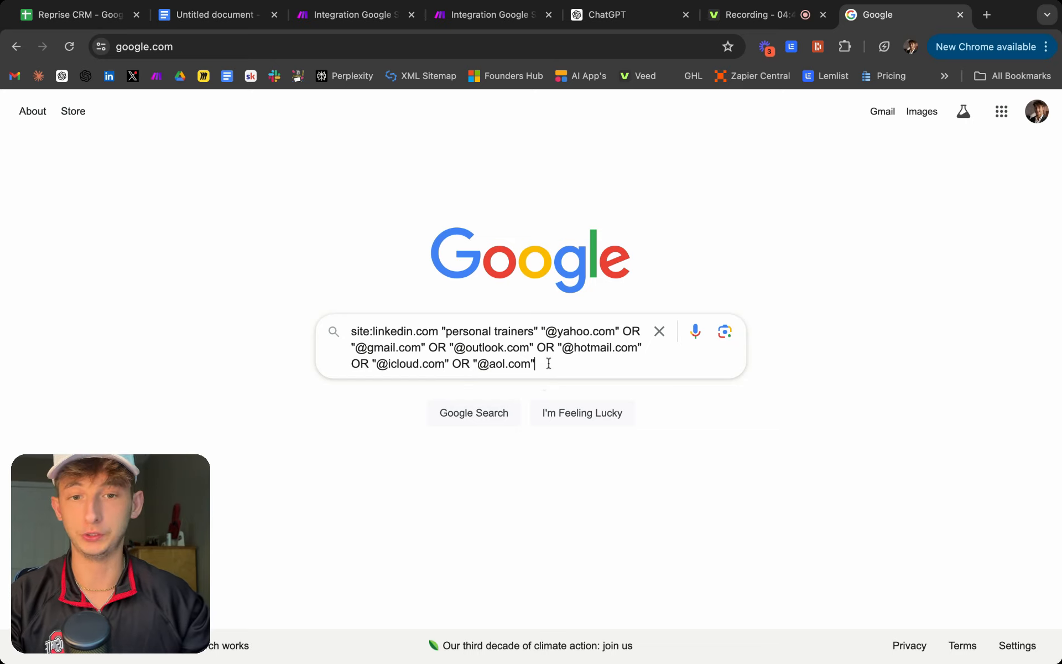
{"action": "type", "text": "OR"}
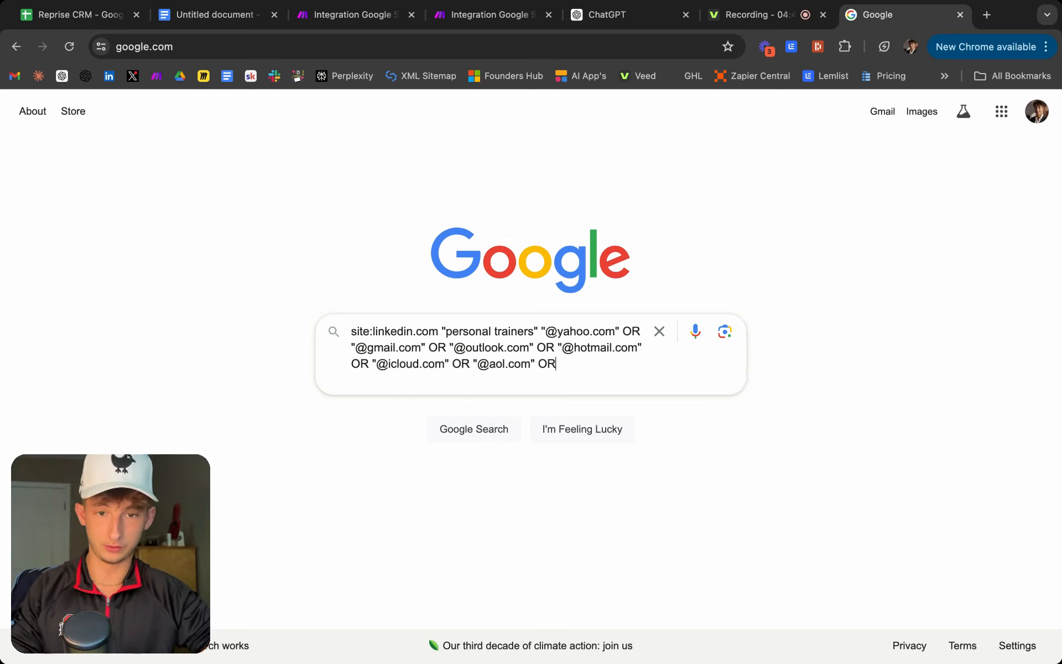
{"action": "key", "text": "BackSpace"}
{"action": "key", "text": "BackSpace"}
{"action": "key", "text": "BackSpace"}
{"action": "key", "text": "BackSpace"}
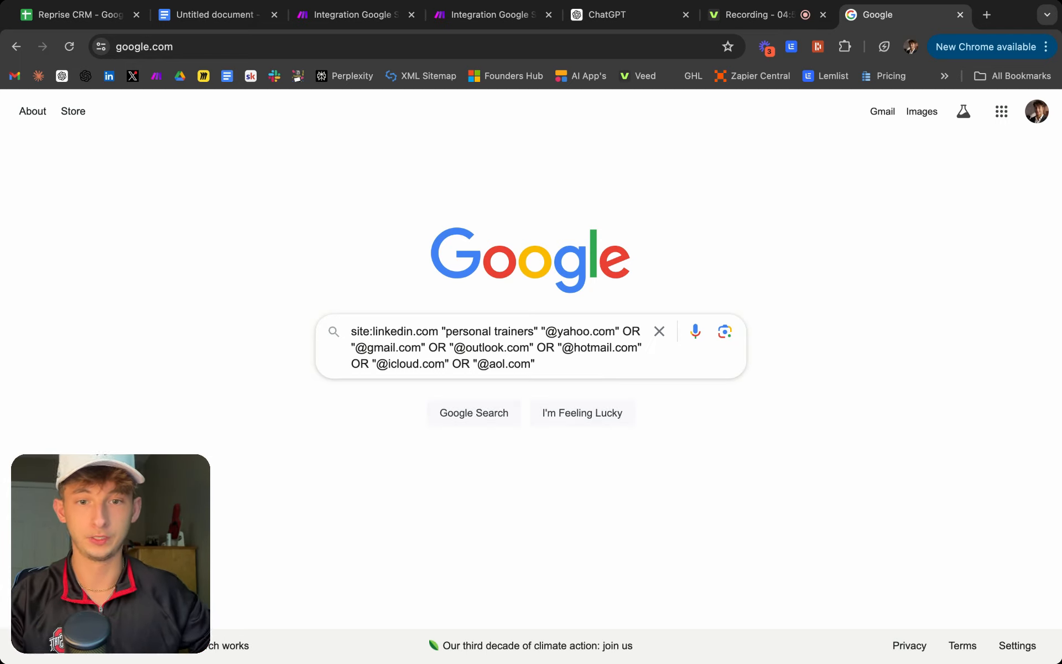
{"action": "key", "text": "Return"}
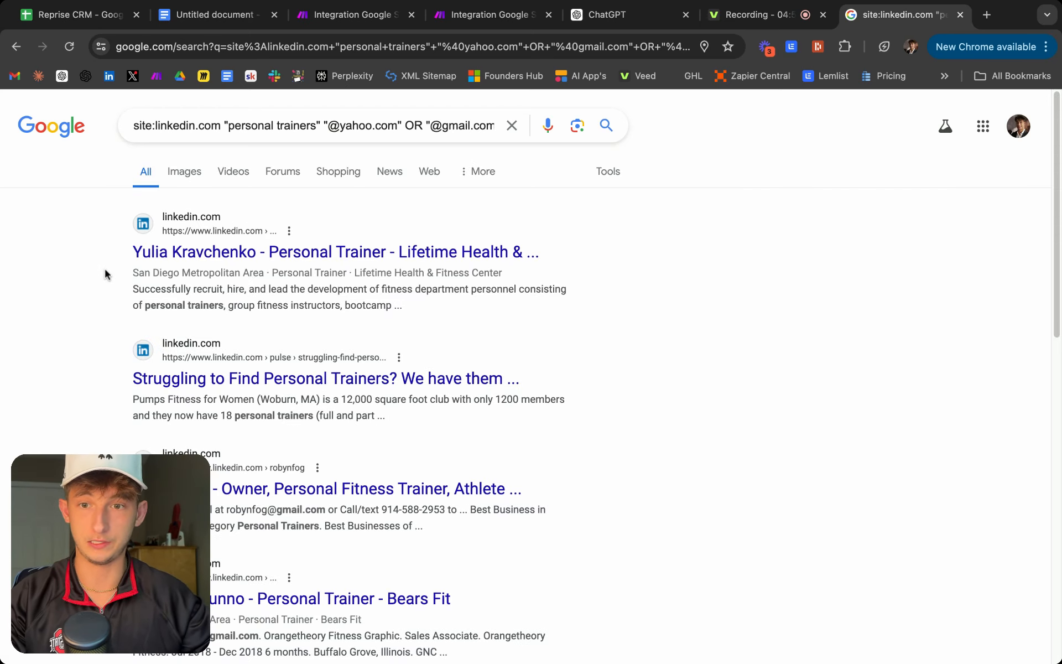
Examine the LinkedIn search results for personal trainers' names, e-mail addresses and phone numbers.
{"action": "scroll", "coordinate": [104, 277], "scroll_direction": "down", "scroll_amount": 3}
{"action": "scroll", "coordinate": [122, 336], "scroll_direction": "down", "scroll_amount": 1}
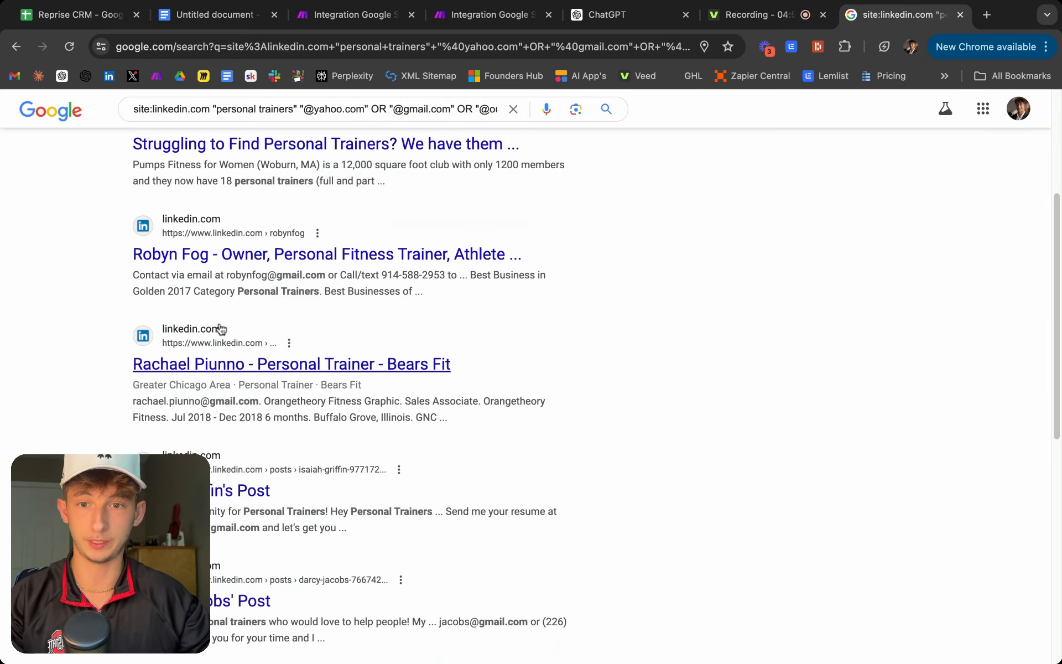
{"action": "scroll", "coordinate": [225, 330], "scroll_direction": "up", "scroll_amount": 4}
{"action": "scroll", "coordinate": [267, 365], "scroll_direction": "down", "scroll_amount": 3}
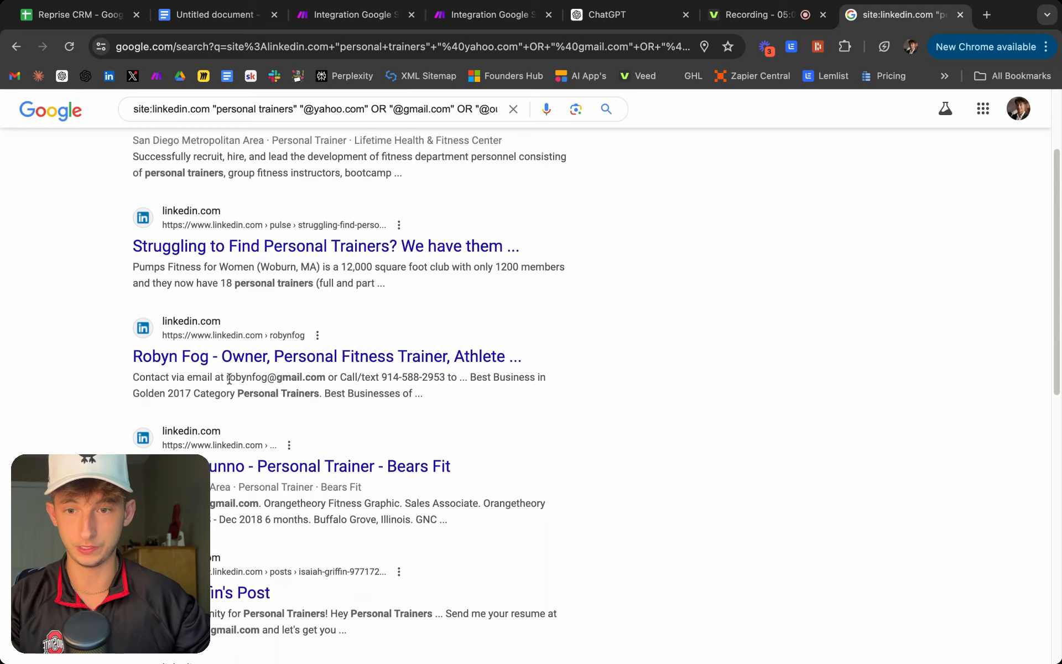
{"action": "left_click_drag", "start_coordinate": [229, 378], "coordinate": [441, 377]}
{"action": "left_click", "coordinate": [342, 378]}
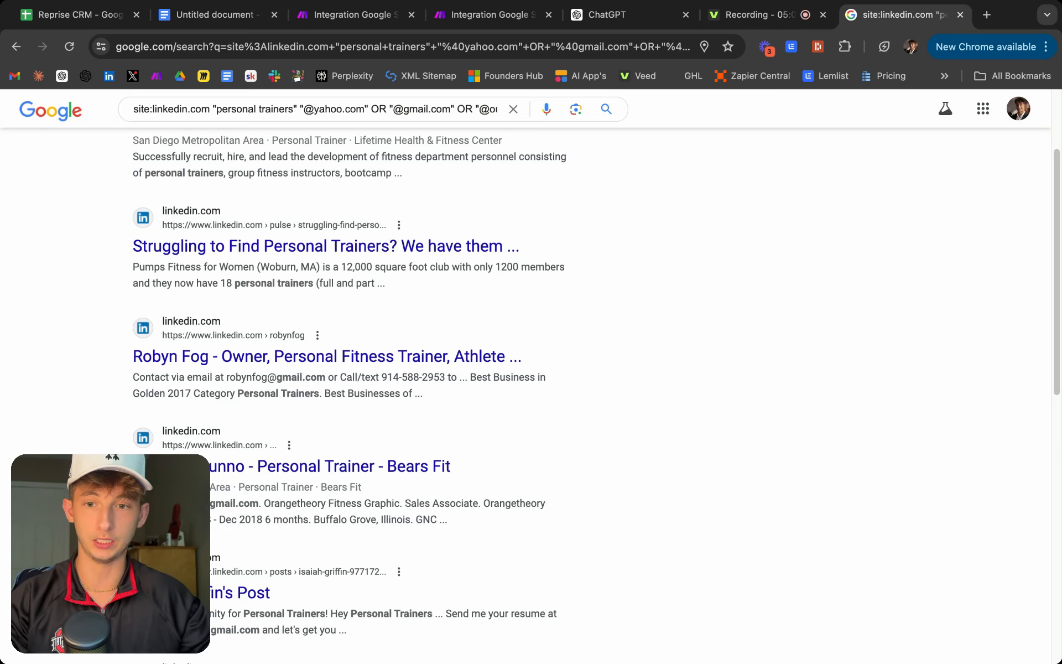
{"action": "scroll", "coordinate": [695, 413], "scroll_direction": "down", "scroll_amount": 10}
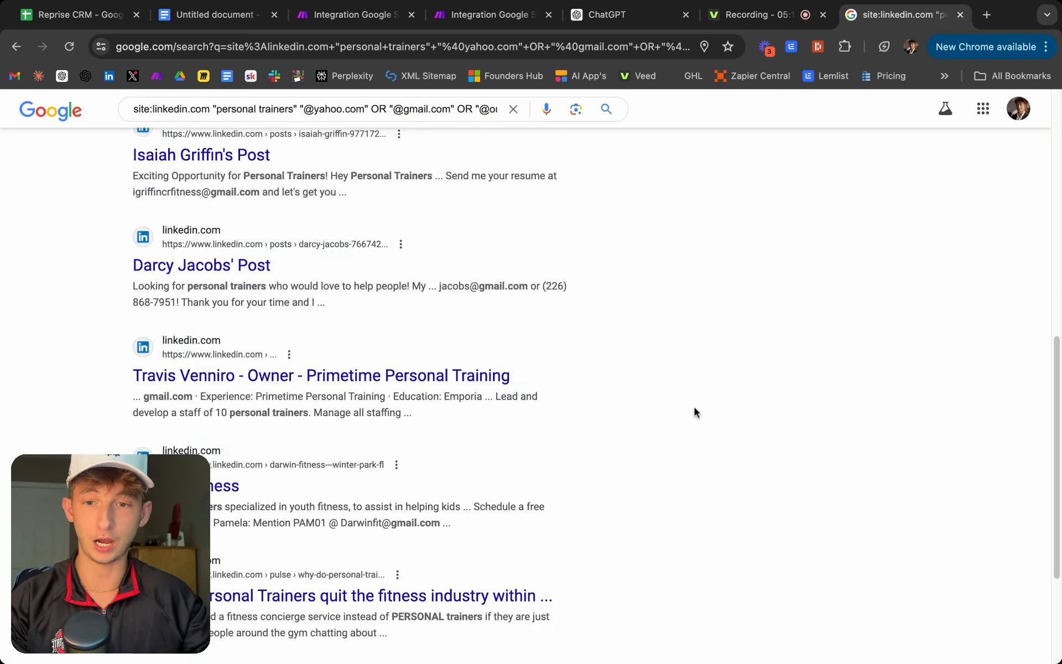
{"action": "scroll", "coordinate": [701, 436], "scroll_direction": "down", "scroll_amount": 2}
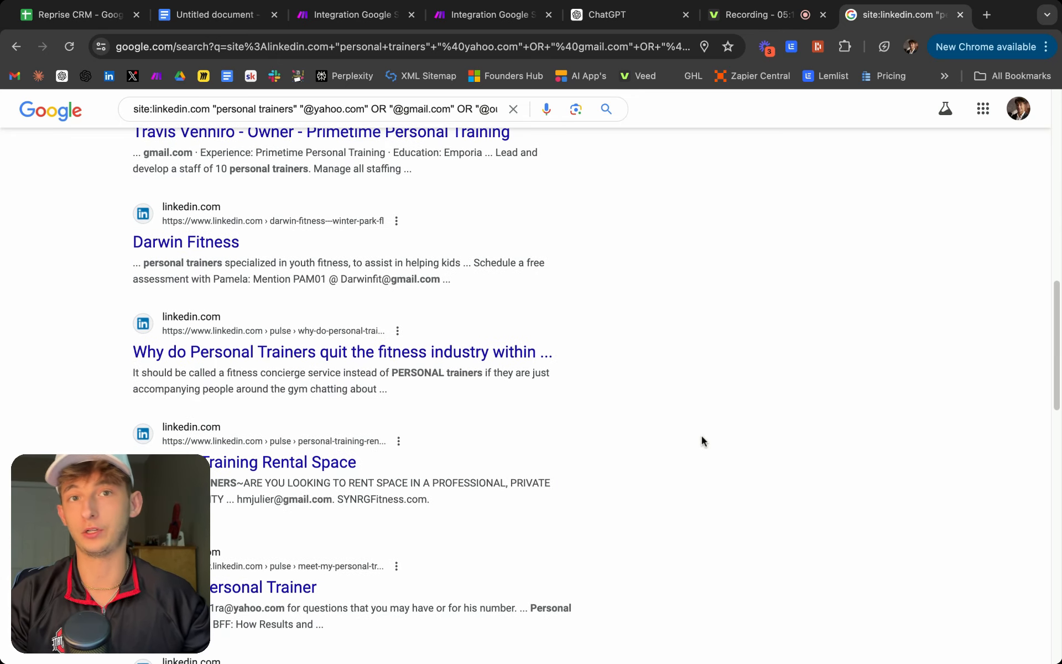
{"action": "scroll", "coordinate": [712, 440], "scroll_direction": "down", "scroll_amount": 18}
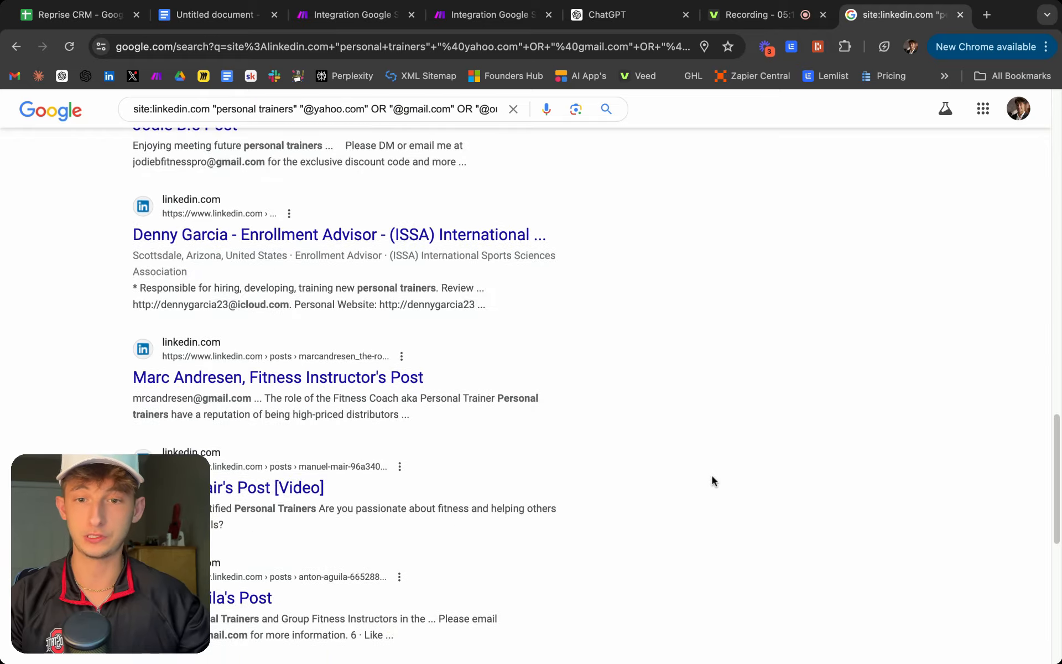
{"action": "scroll", "coordinate": [705, 481], "scroll_direction": "down", "scroll_amount": 20}
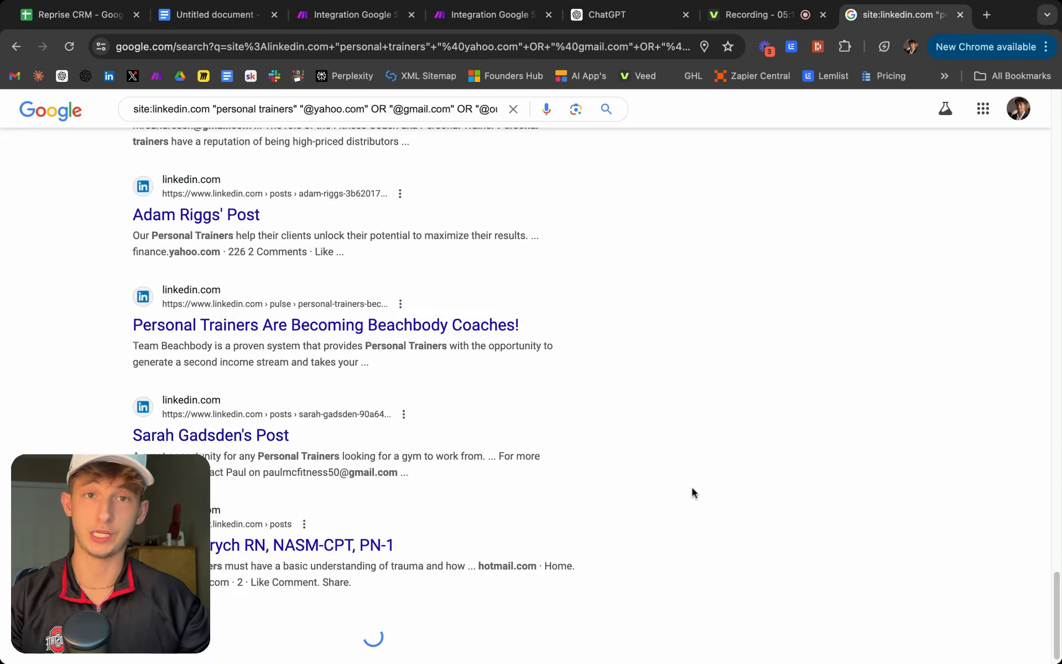
{"action": "scroll", "coordinate": [692, 489], "scroll_direction": "down", "scroll_amount": 15}
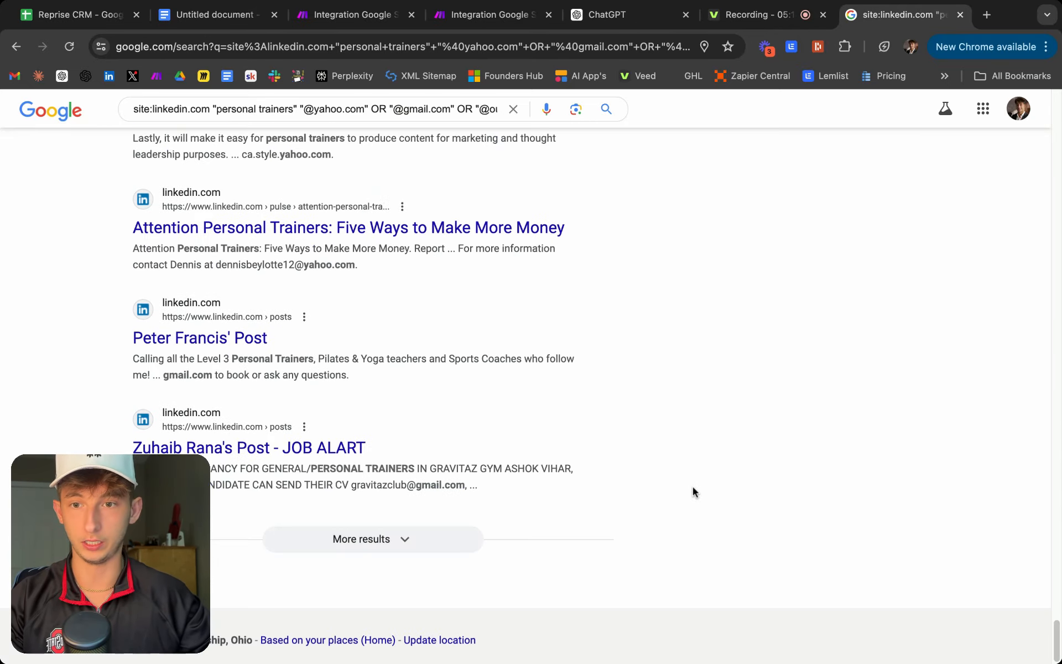
Load further batches of the personal trainers search results.
{"action": "left_click", "coordinate": [391, 540]}
{"action": "scroll", "coordinate": [821, 476], "scroll_direction": "down", "scroll_amount": 15}
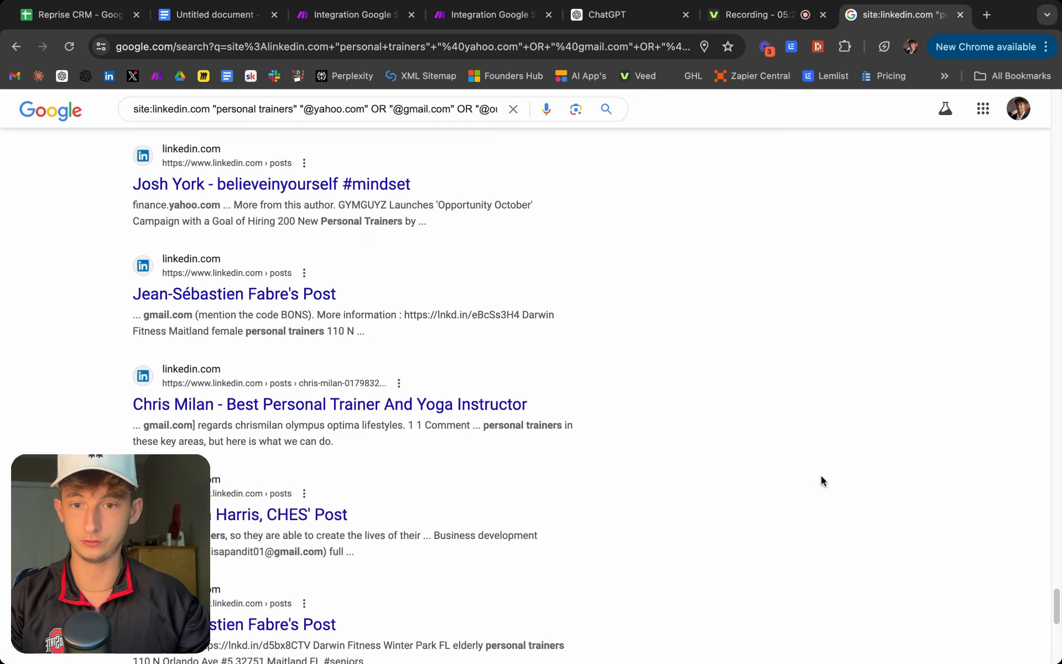
{"action": "left_click", "coordinate": [385, 539]}
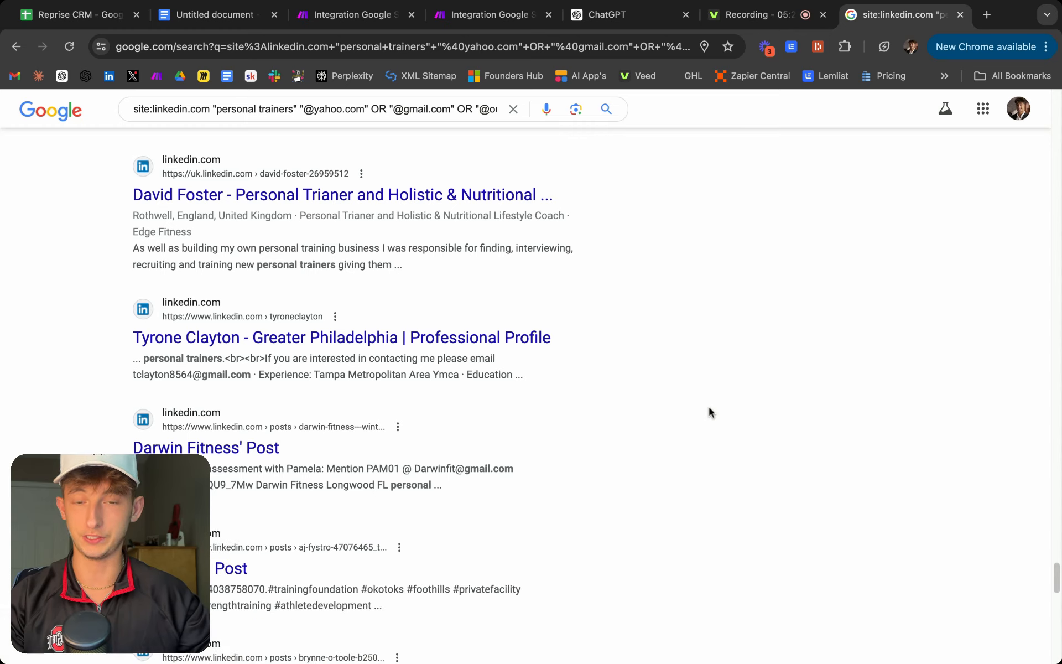
{"action": "scroll", "coordinate": [777, 406], "scroll_direction": "down", "scroll_amount": 6}
Copy the entire Google results page and paste it into a new ChatGPT message.
{"action": "scroll", "coordinate": [779, 407], "scroll_direction": "up", "scroll_amount": 20}
{"action": "key", "text": "super+a"}
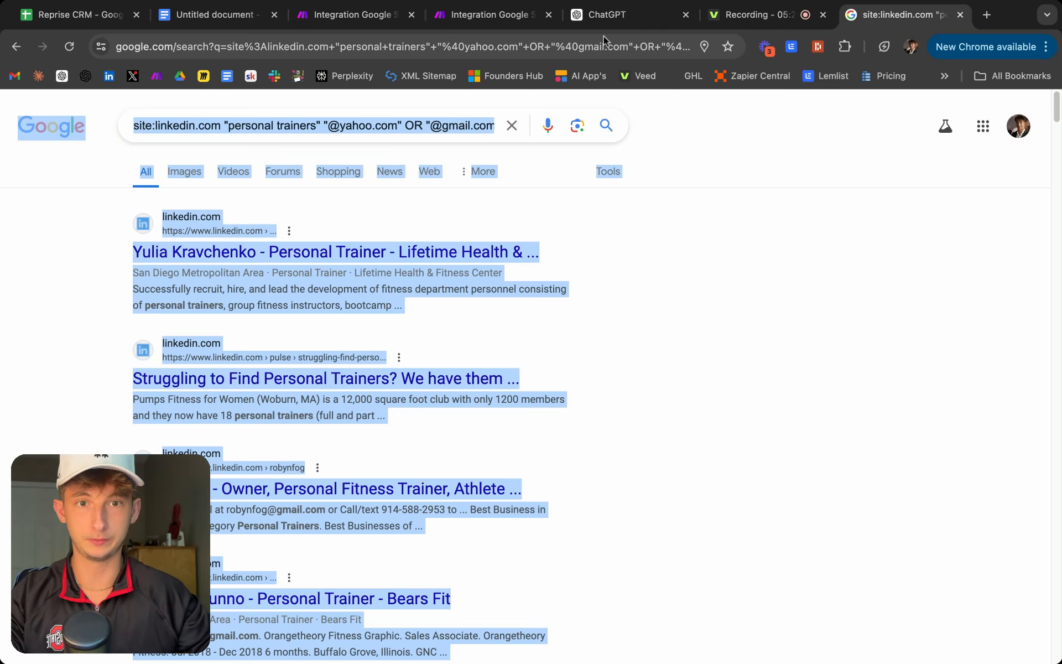
{"action": "left_click", "coordinate": [606, 22]}
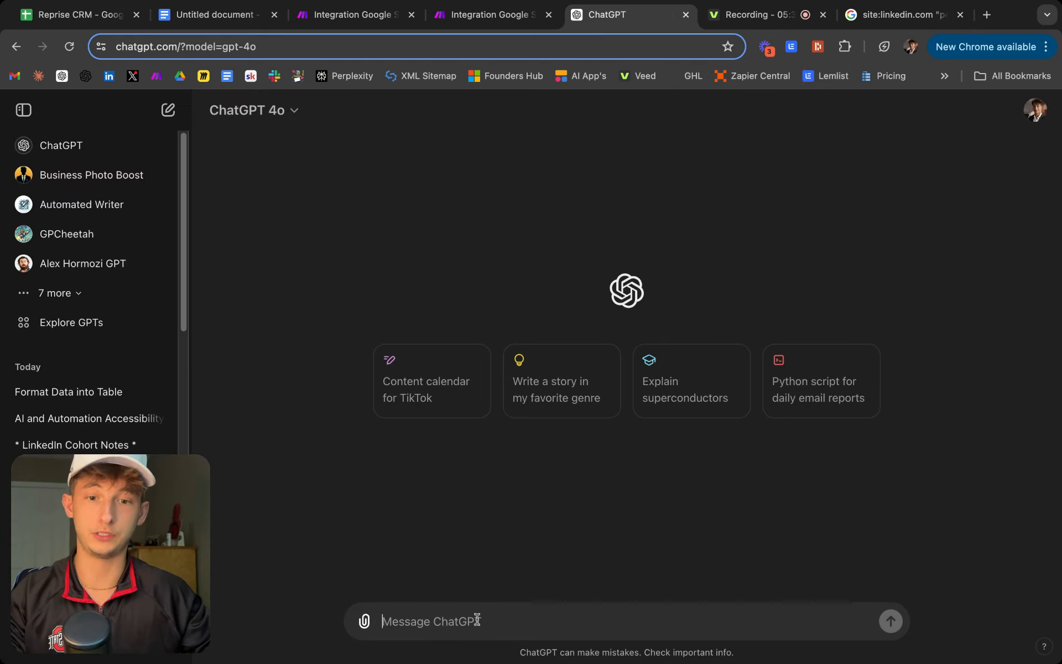
{"action": "key", "text": "super+v"}
Copy the table-formatting prompt from the Google Docs document and insert it above the pasted results in the ChatGPT message.
{"action": "scroll", "coordinate": [460, 587], "scroll_direction": "up", "scroll_amount": 20}
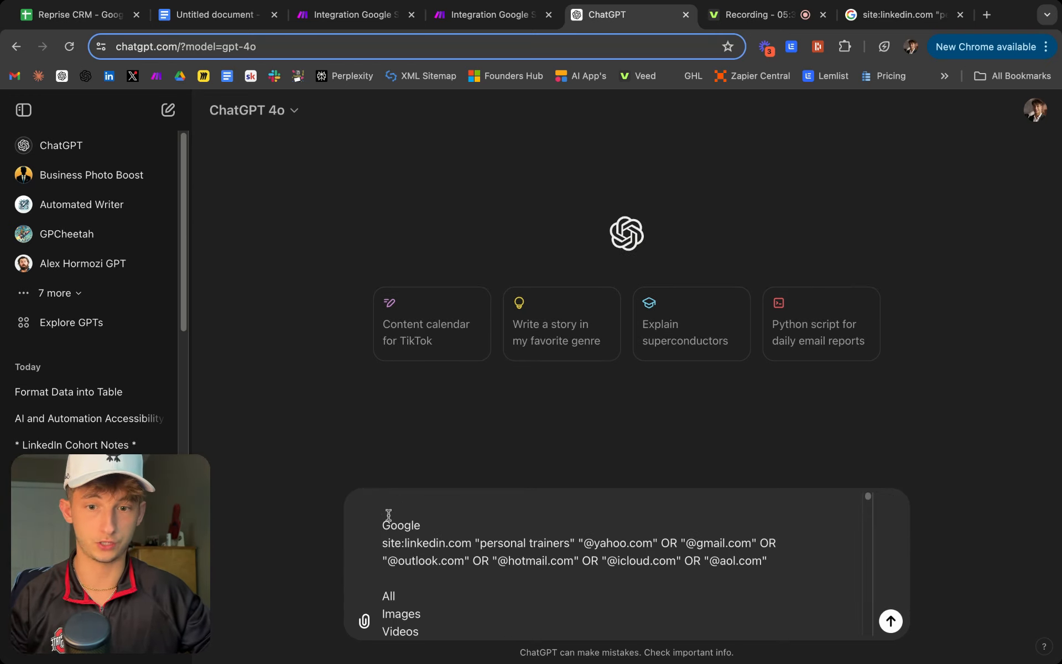
{"action": "type", "text": "Format"}
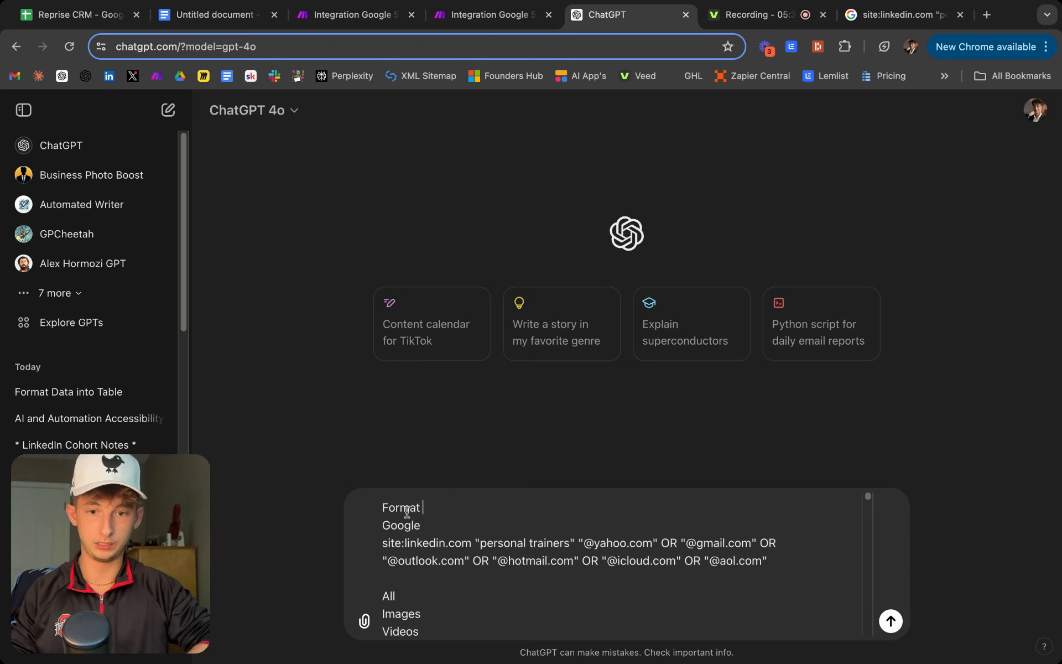
{"action": "left_click", "coordinate": [240, 21]}
{"action": "left_click", "coordinate": [553, 383]}
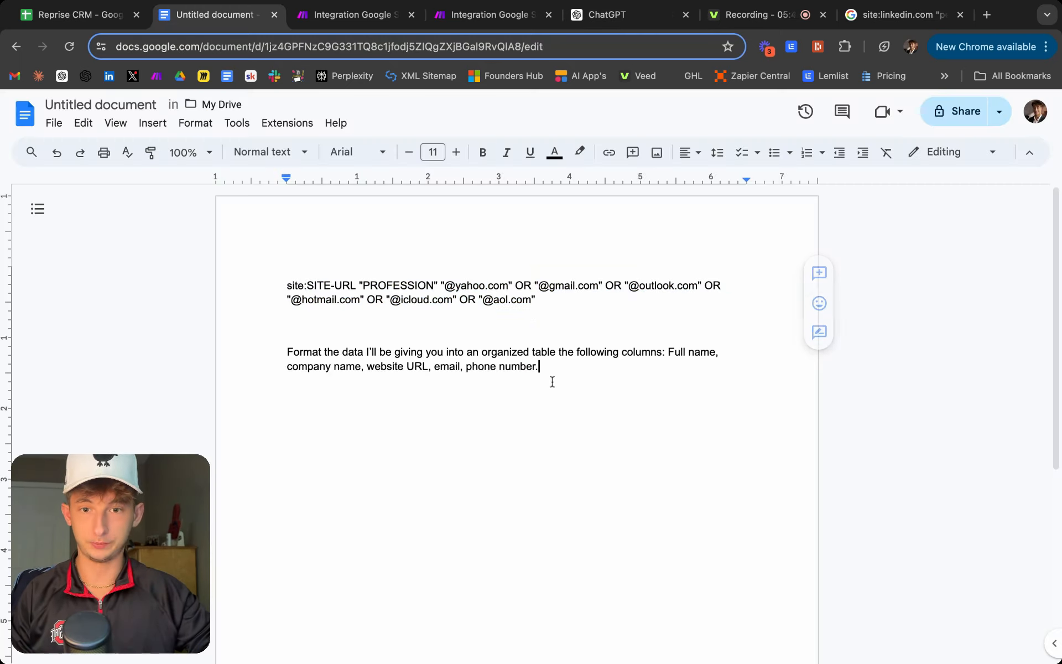
{"action": "triple_click", "coordinate": [553, 382]}
{"action": "key", "text": "super+c"}
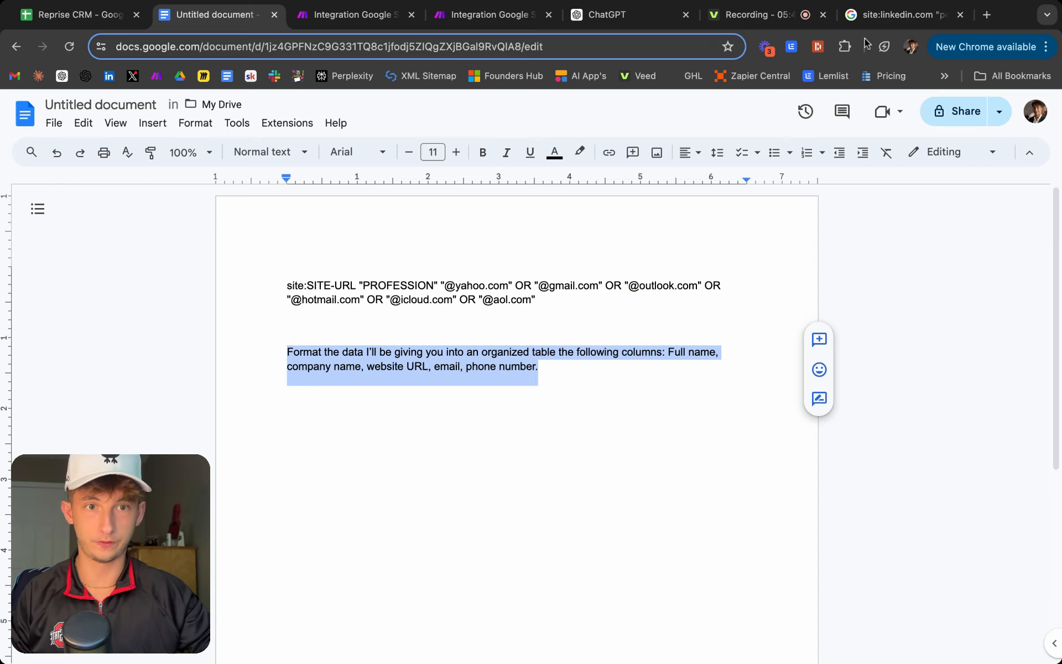
{"action": "left_click", "coordinate": [621, 16]}
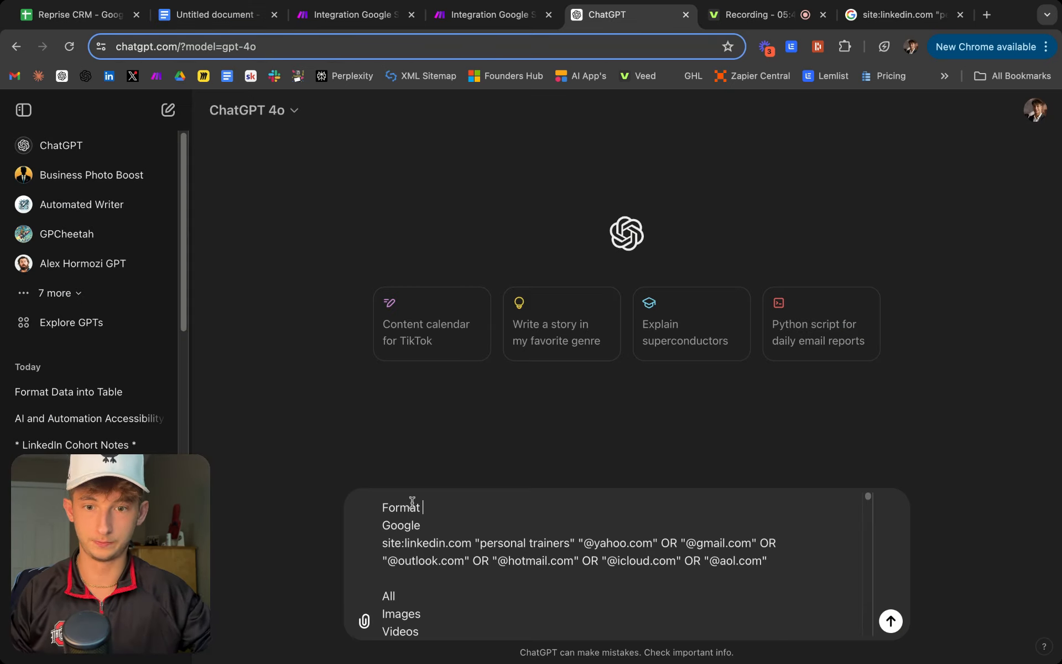
{"action": "key", "text": "alt+BackSpace"}
{"action": "key", "text": "super+v"}
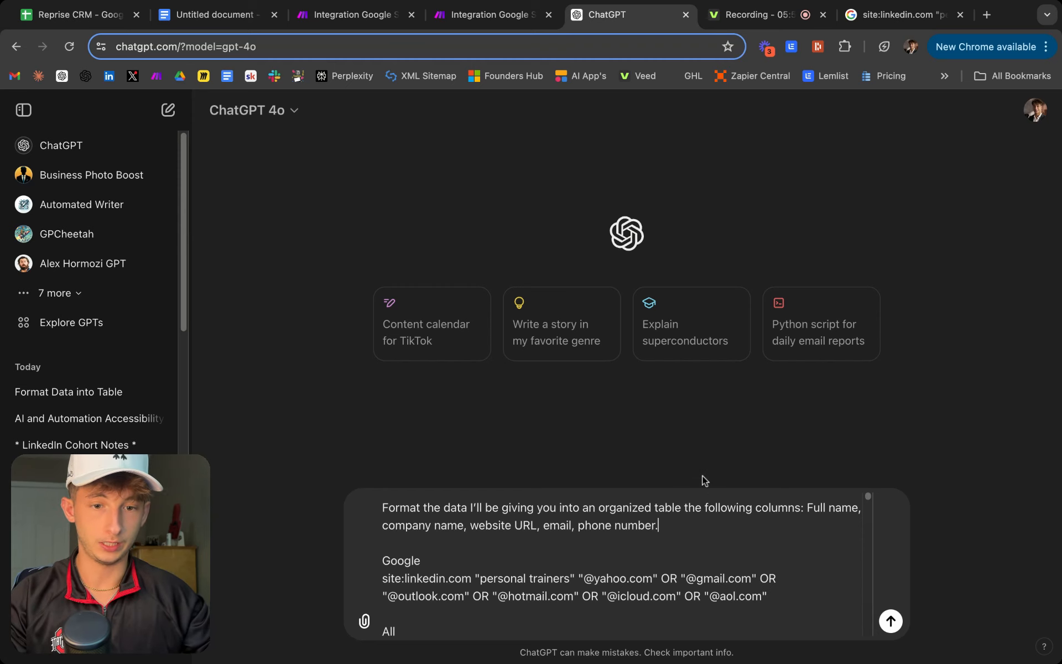
Switch to the Reprise CRM spreadsheet and clear the contents of rows 2 to 58 below the headers.
{"action": "left_click", "coordinate": [80, 19]}
{"action": "left_click", "coordinate": [498, 513]}
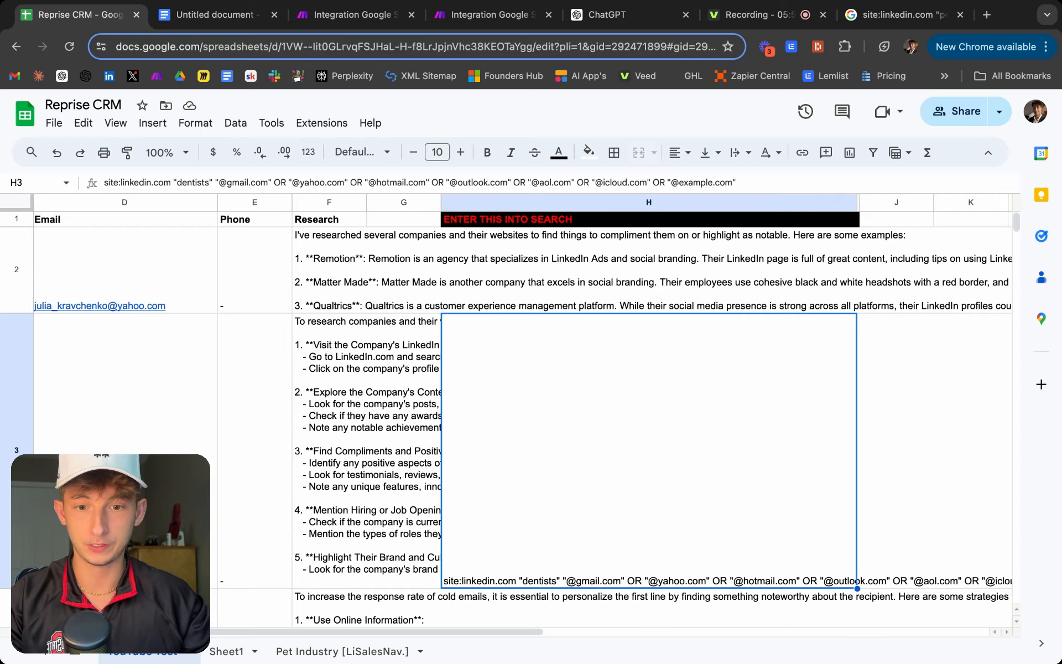
{"action": "scroll", "coordinate": [498, 514], "scroll_direction": "left", "scroll_amount": 2}
{"action": "scroll", "coordinate": [523, 413], "scroll_direction": "left", "scroll_amount": 3}
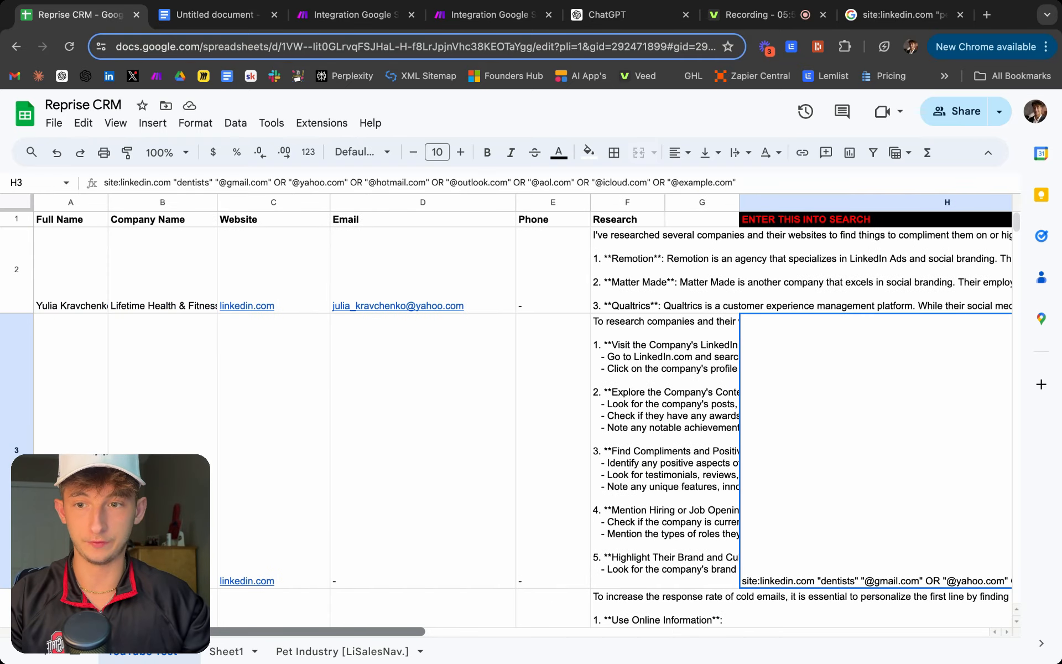
{"action": "left_click", "coordinate": [14, 278]}
{"action": "key", "text": "shift+Down"}
{"action": "key", "text": "shift+Down"}
{"action": "key", "text": "shift+Down"}
{"action": "key", "text": "shift+Down"}
{"action": "key", "text": "shift+Down"}
{"action": "key", "text": "shift+Down"}
{"action": "key", "text": "shift+Down"}
{"action": "key", "text": "shift+Down"}
{"action": "key", "text": "shift+Down"}
{"action": "key", "text": "shift+Down"}
{"action": "key", "text": "shift+Down"}
{"action": "key", "text": "shift+Down"}
{"action": "key", "text": "shift+Down"}
{"action": "key", "text": "shift+Down"}
{"action": "key", "text": "shift+Down"}
{"action": "key", "text": "shift+Down"}
{"action": "key", "text": "shift+Down"}
{"action": "key", "text": "shift+Down"}
{"action": "key", "text": "shift+Down"}
{"action": "key", "text": "shift+Down"}
{"action": "key", "text": "shift+Down"}
{"action": "key", "text": "shift+Down"}
{"action": "key", "text": "shift+Down"}
{"action": "key", "text": "shift+Down"}
{"action": "key", "text": "shift+Down"}
{"action": "key", "text": "shift+Down"}
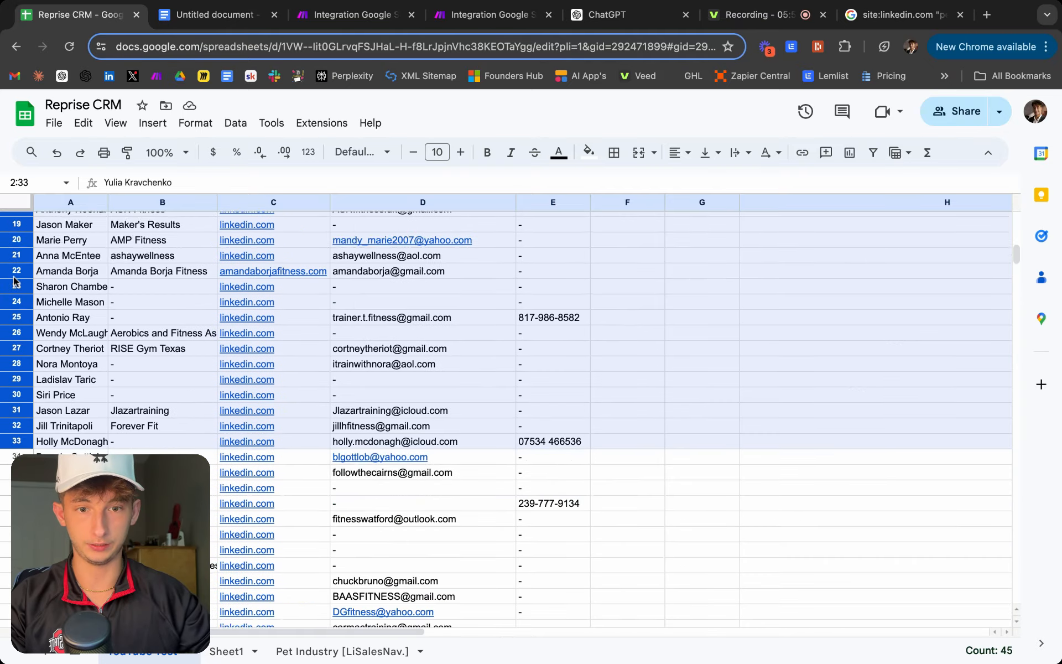
{"action": "key", "text": "shift+Up"}
{"action": "key", "text": "shift+Up"}
{"action": "key", "text": "shift+Up"}
{"action": "key", "text": "shift+Up"}
{"action": "key", "text": "shift+Up"}
{"action": "key", "text": "shift+Up"}
{"action": "key", "text": "shift+Up"}
{"action": "key", "text": "shift+Up"}
{"action": "key", "text": "shift+Up"}
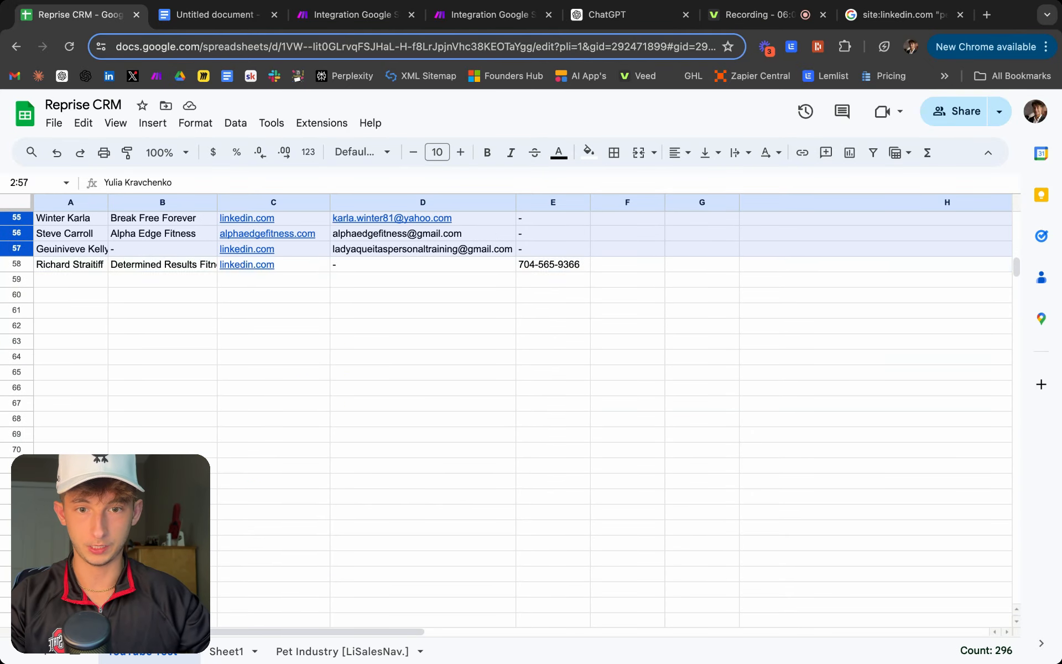
{"action": "key", "text": "shift+Down"}
{"action": "key", "text": "Delete"}
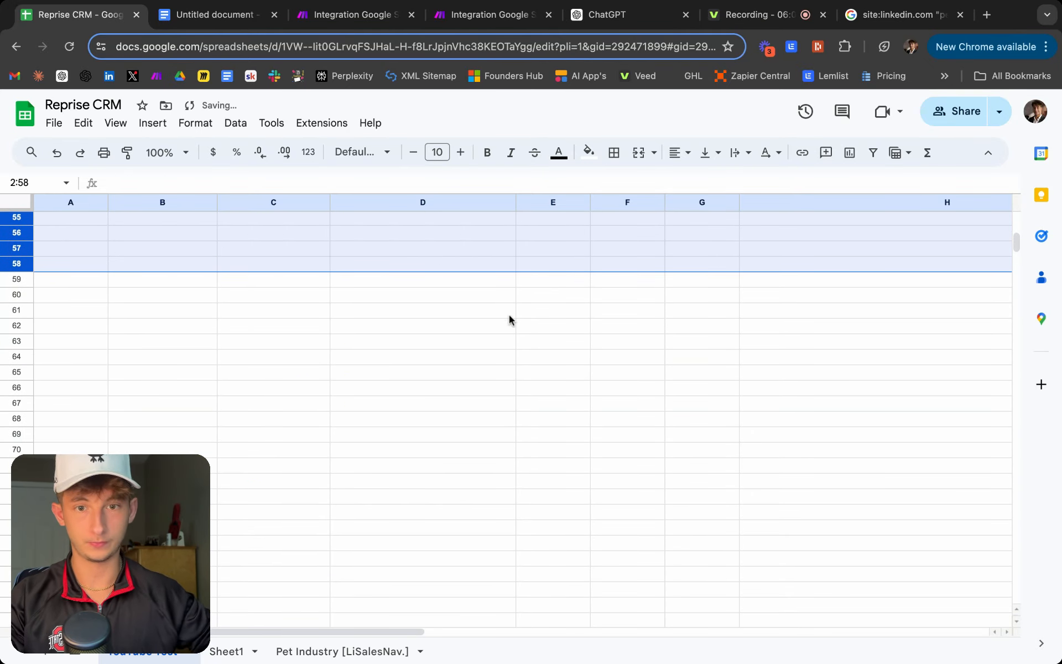
{"action": "scroll", "coordinate": [498, 326], "scroll_direction": "up", "scroll_amount": 15}
{"action": "left_click", "coordinate": [95, 256]}
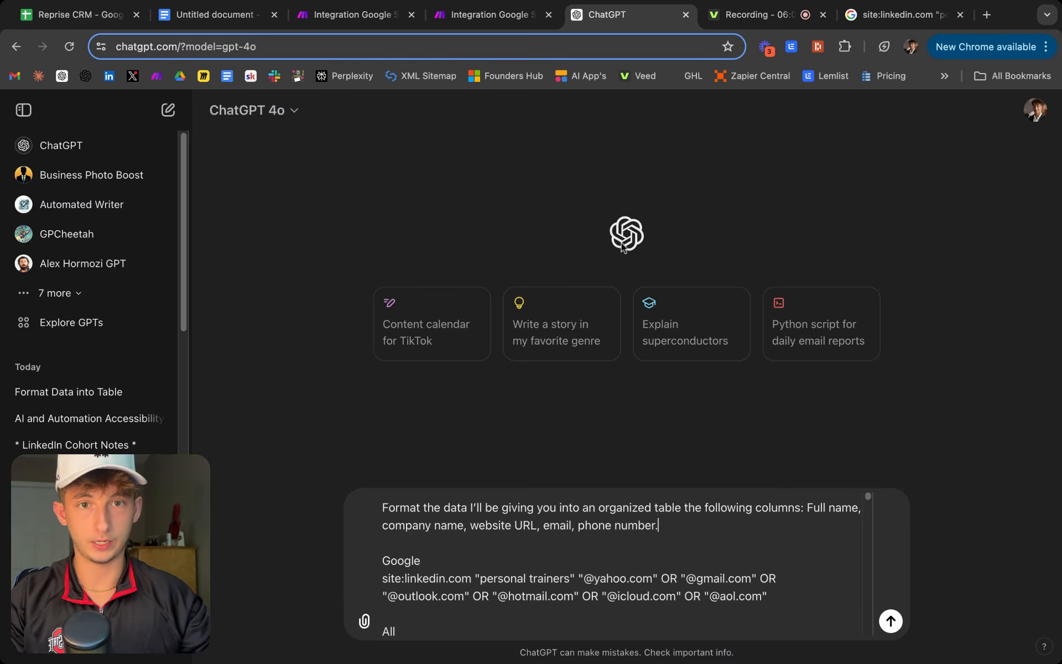
Send the prepared prompt with the search data in ChatGPT and follow the table being generated.
{"action": "left_click", "coordinate": [608, 14]}
{"action": "left_click", "coordinate": [890, 621]}
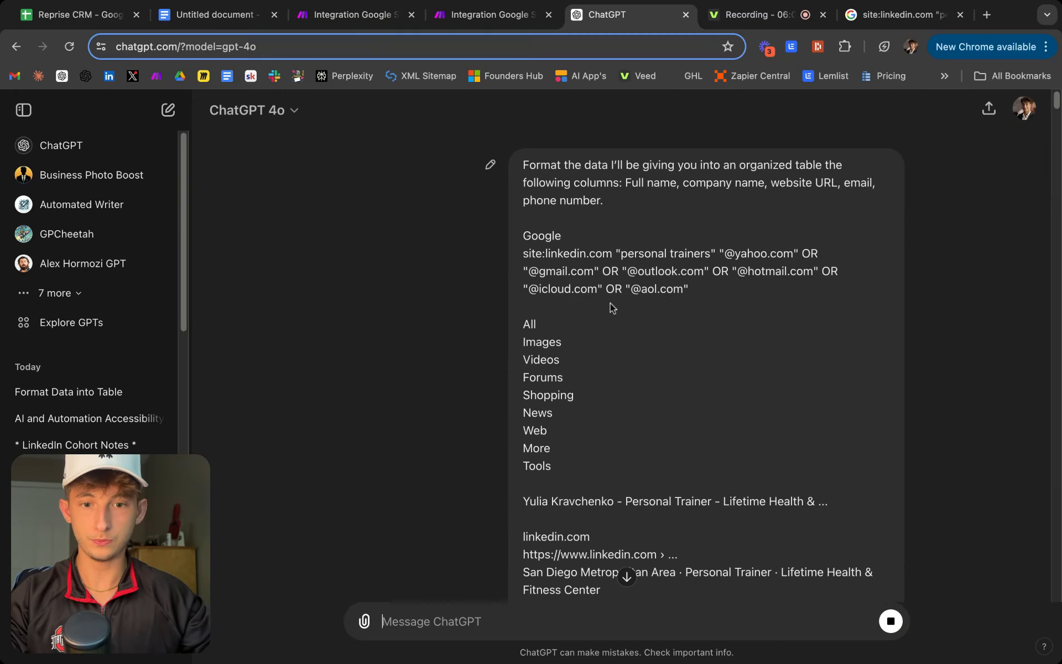
{"action": "scroll", "coordinate": [1058, 104], "scroll_direction": "down", "scroll_amount": 10}
{"action": "scroll", "coordinate": [1057, 104], "scroll_direction": "down", "scroll_amount": 15}
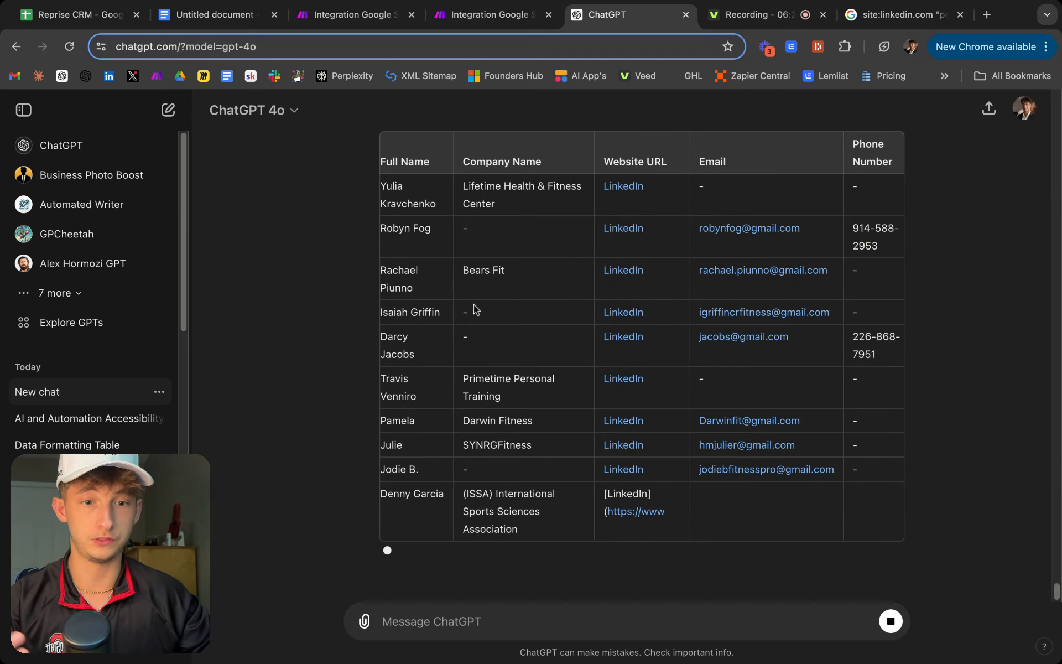
Return to the Google results and load another batch of personal trainers results.
{"action": "left_click", "coordinate": [896, 15]}
{"action": "scroll", "coordinate": [483, 456], "scroll_direction": "down", "scroll_amount": 15}
{"action": "scroll", "coordinate": [483, 456], "scroll_direction": "down", "scroll_amount": 5}
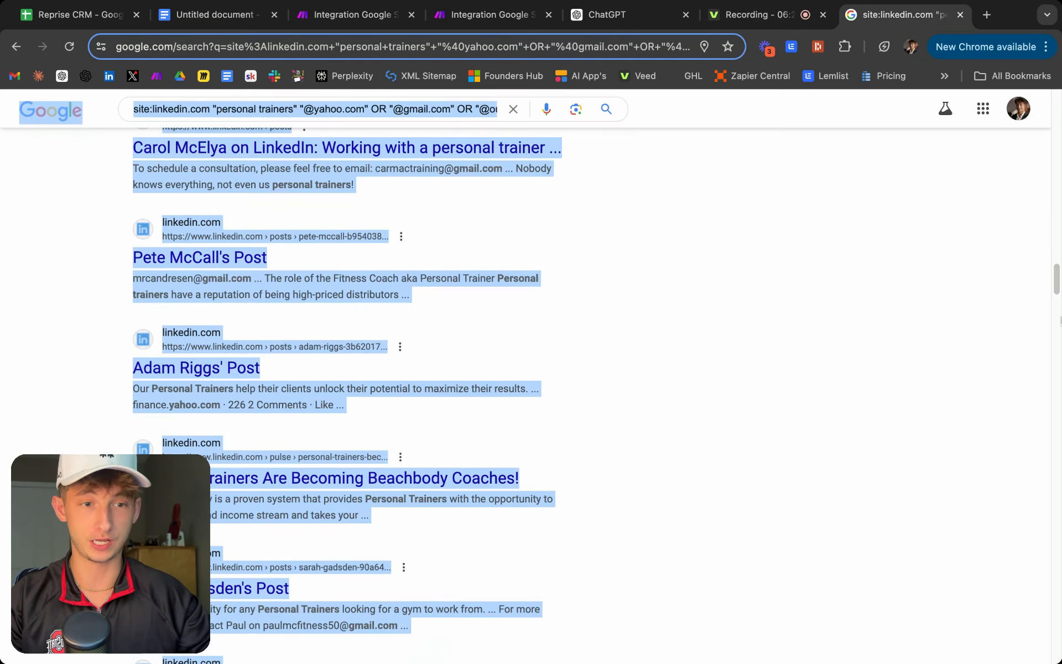
{"action": "scroll", "coordinate": [1057, 288], "scroll_direction": "down", "scroll_amount": 10}
{"action": "left_click", "coordinate": [895, 523]}
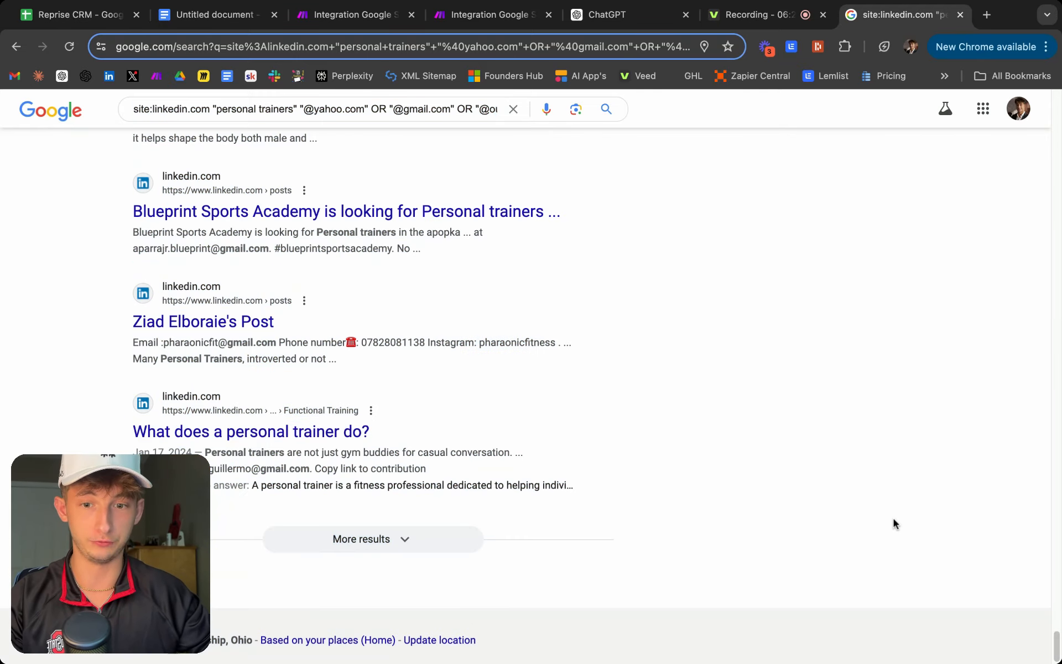
{"action": "scroll", "coordinate": [362, 536], "scroll_direction": "up", "scroll_amount": 1}
{"action": "left_click", "coordinate": [373, 542]}
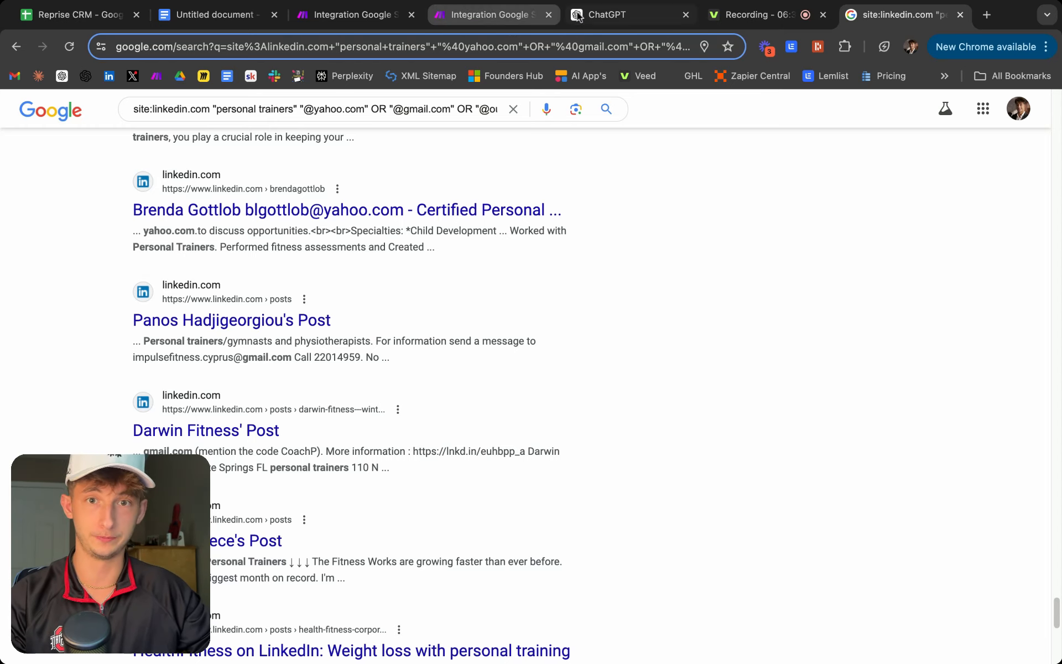
Copy all lead rows of the table generated in ChatGPT and paste them into the Reprise CRM sheet starting at cell A2.
{"action": "left_click", "coordinate": [603, 16]}
{"action": "scroll", "coordinate": [604, 392], "scroll_direction": "up", "scroll_amount": 15}
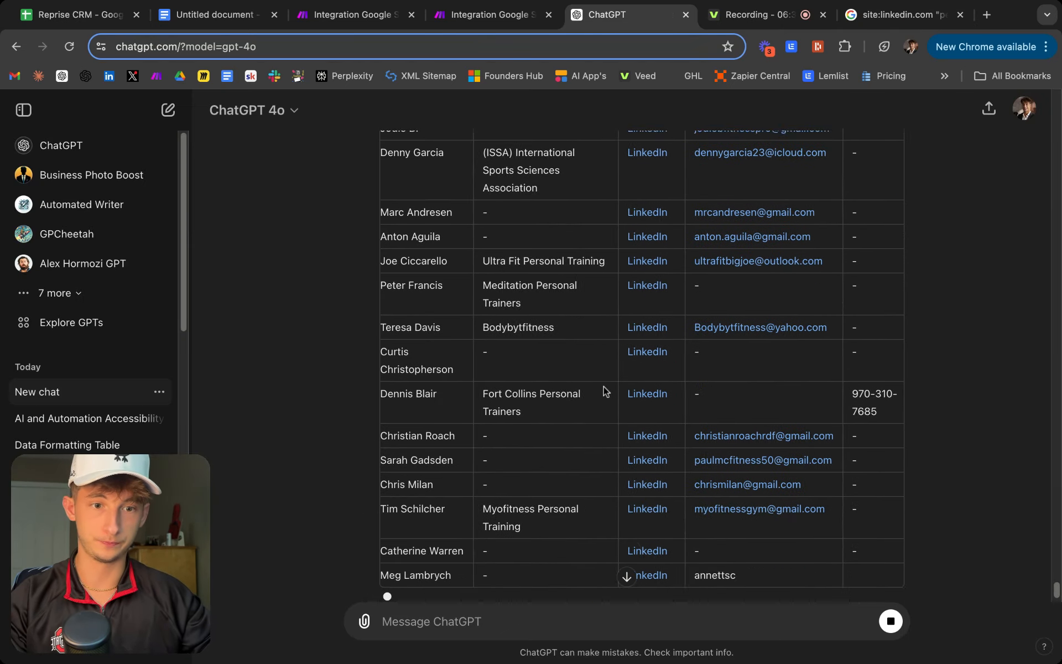
{"action": "scroll", "coordinate": [604, 393], "scroll_direction": "down", "scroll_amount": 5}
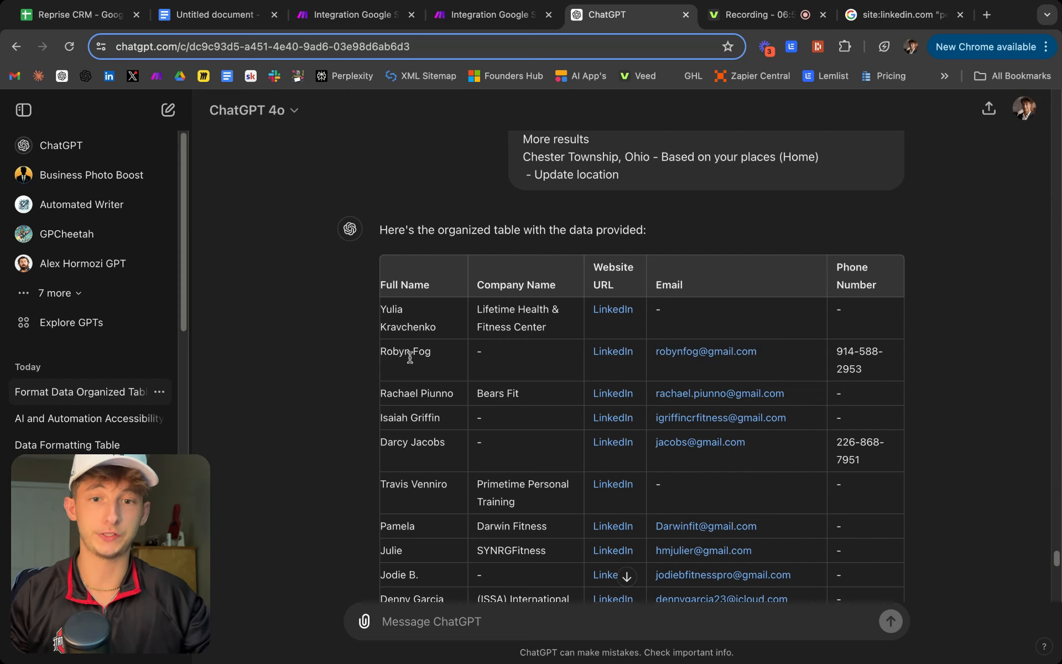
{"action": "scroll", "coordinate": [689, 427], "scroll_direction": "down", "scroll_amount": 17}
{"action": "left_click_drag", "start_coordinate": [381, 309], "coordinate": [690, 426]}
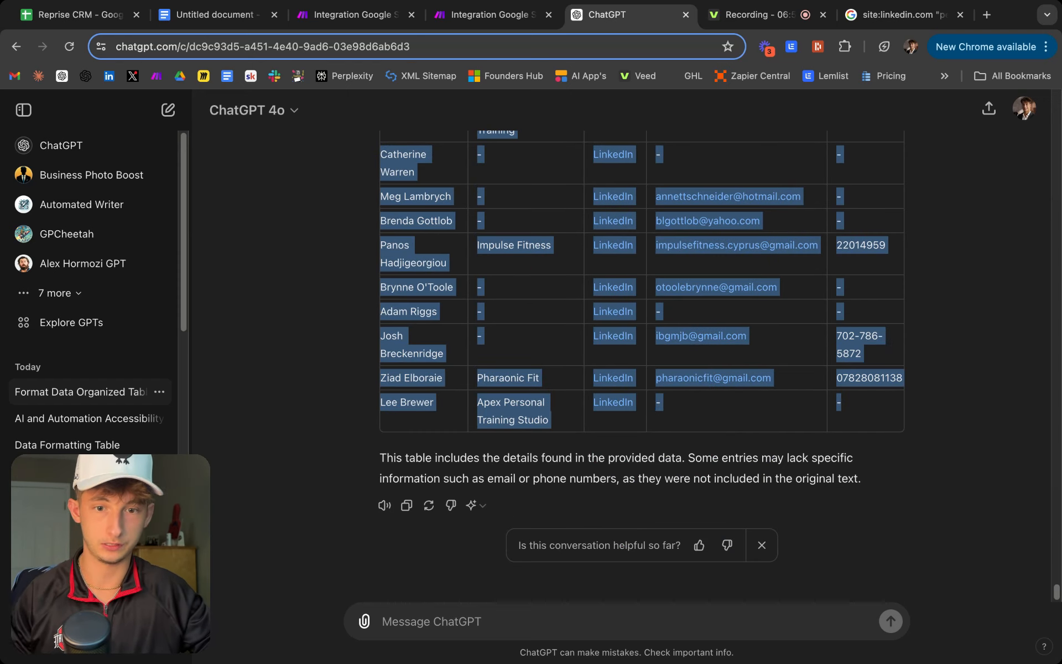
{"action": "left_click", "coordinate": [40, 15]}
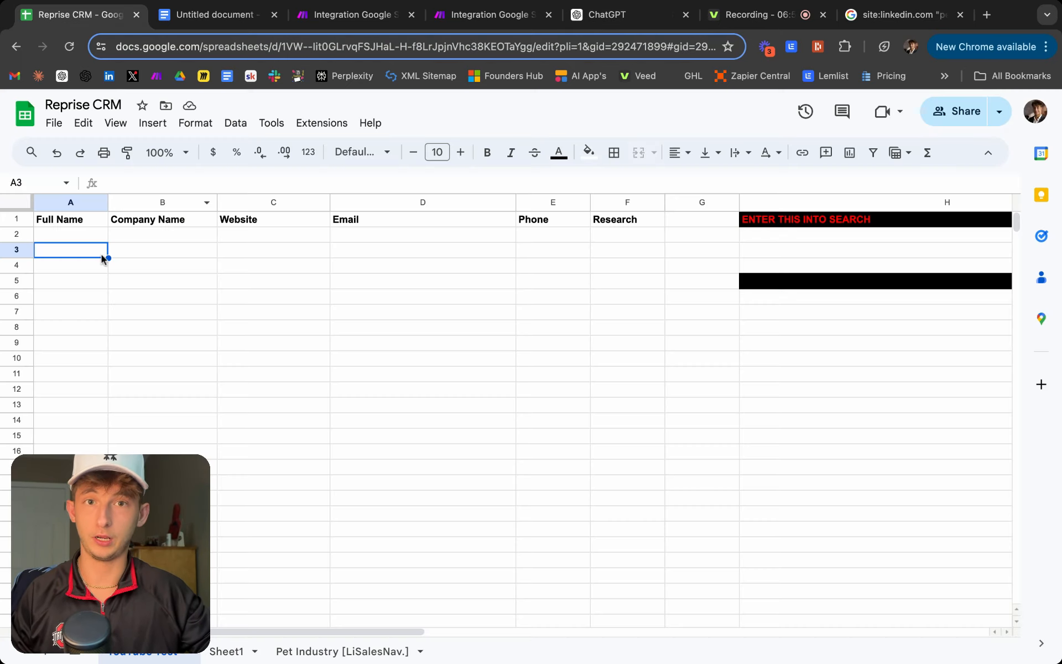
{"action": "left_click", "coordinate": [72, 238]}
{"action": "key", "text": "super+v"}
{"action": "left_click", "coordinate": [633, 297]}
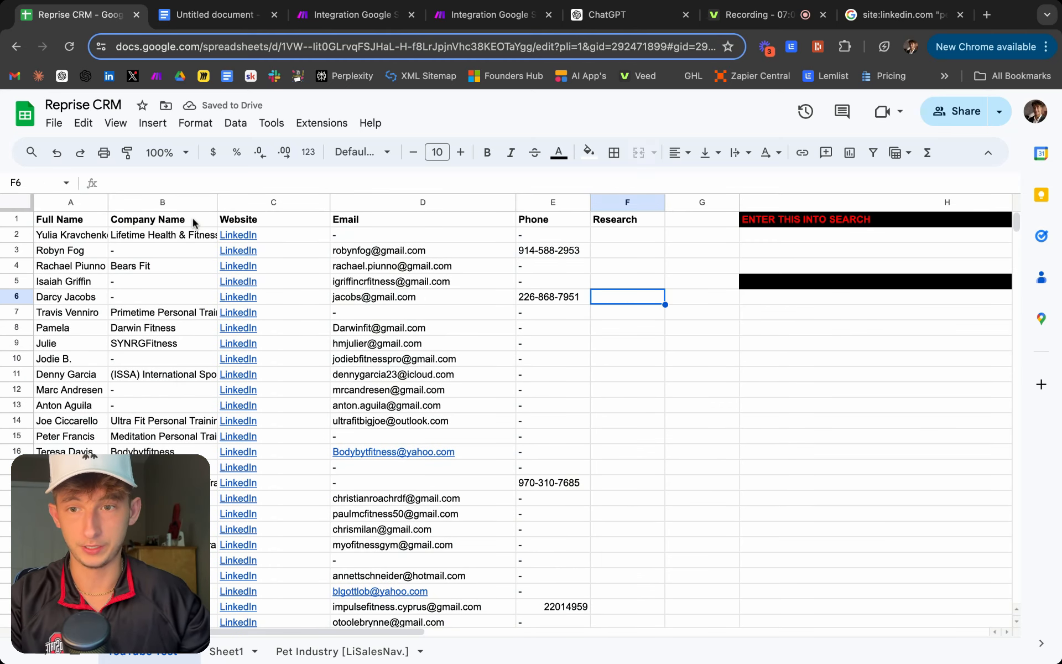
Open the LinkedIn link in the first lead's Website cell to check where it leads, and return to the Reprise CRM sheet.
{"action": "left_click", "coordinate": [234, 238]}
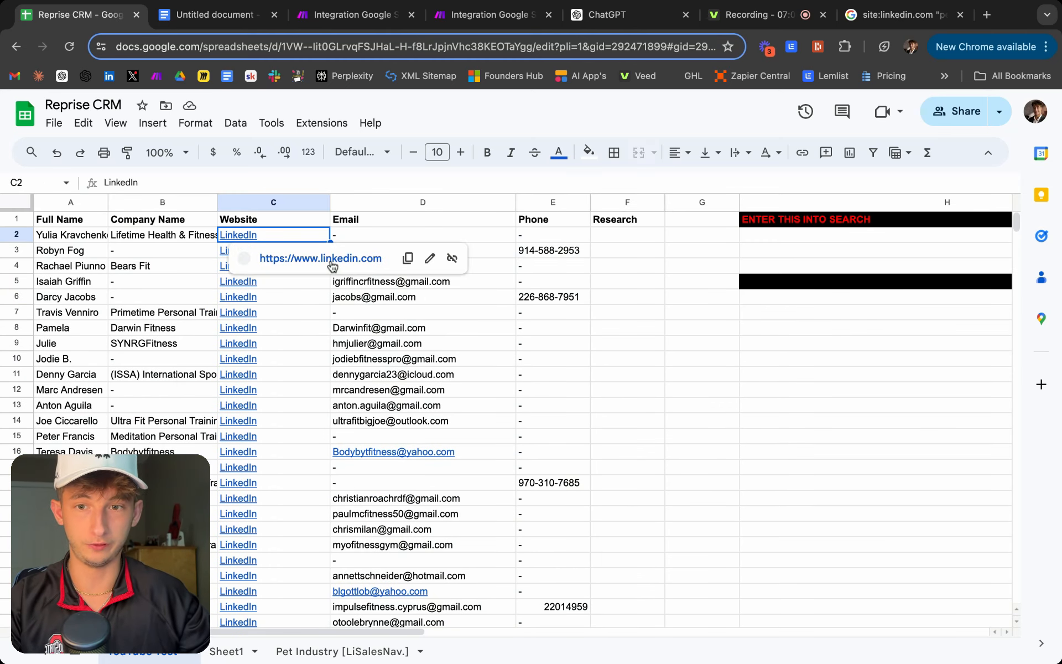
{"action": "left_click", "coordinate": [328, 258]}
{"action": "left_click", "coordinate": [61, 23]}
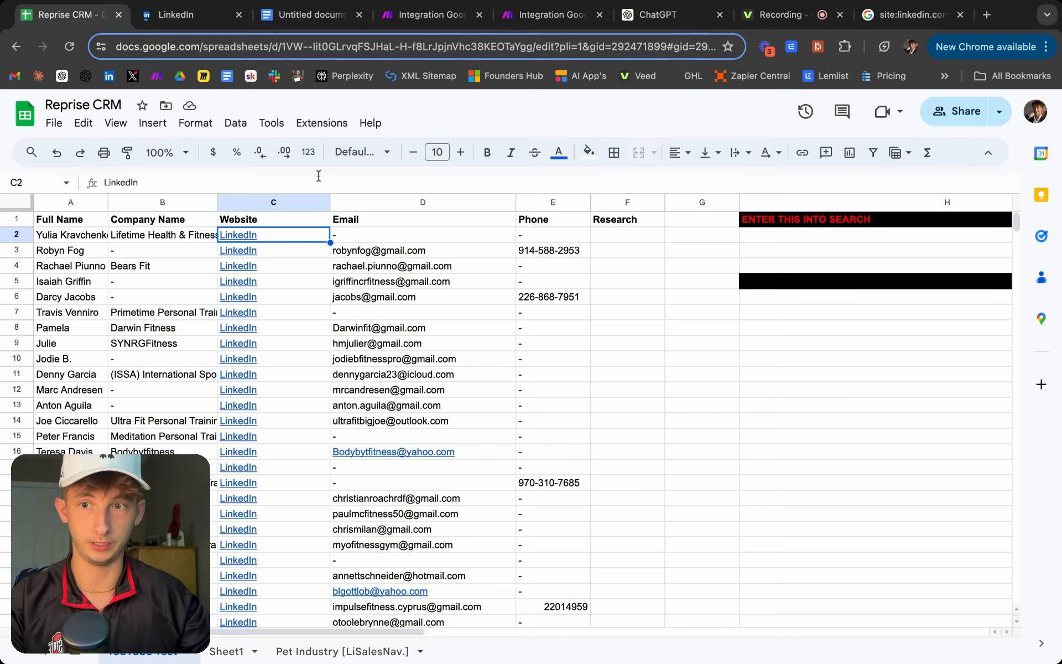
Rename the Website column header in C1 to "LinkedIn URL" and close the opened LinkedIn page.
{"action": "left_click", "coordinate": [271, 219]}
{"action": "type", "text": "LinkedIn URL"}
{"action": "left_click", "coordinate": [176, 15]}
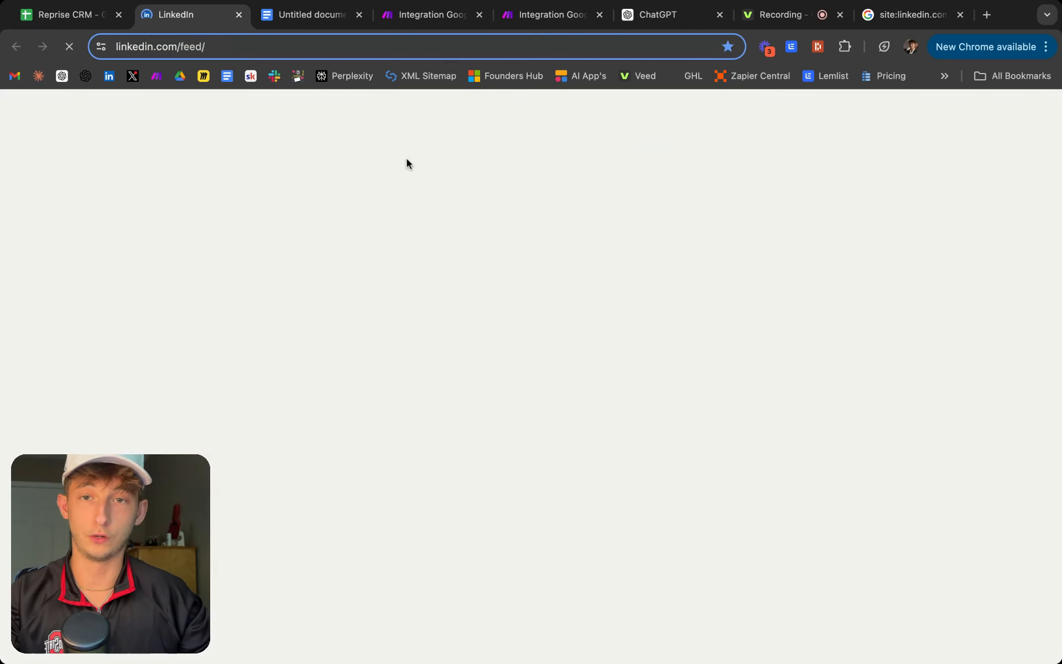
{"action": "left_click", "coordinate": [239, 15]}
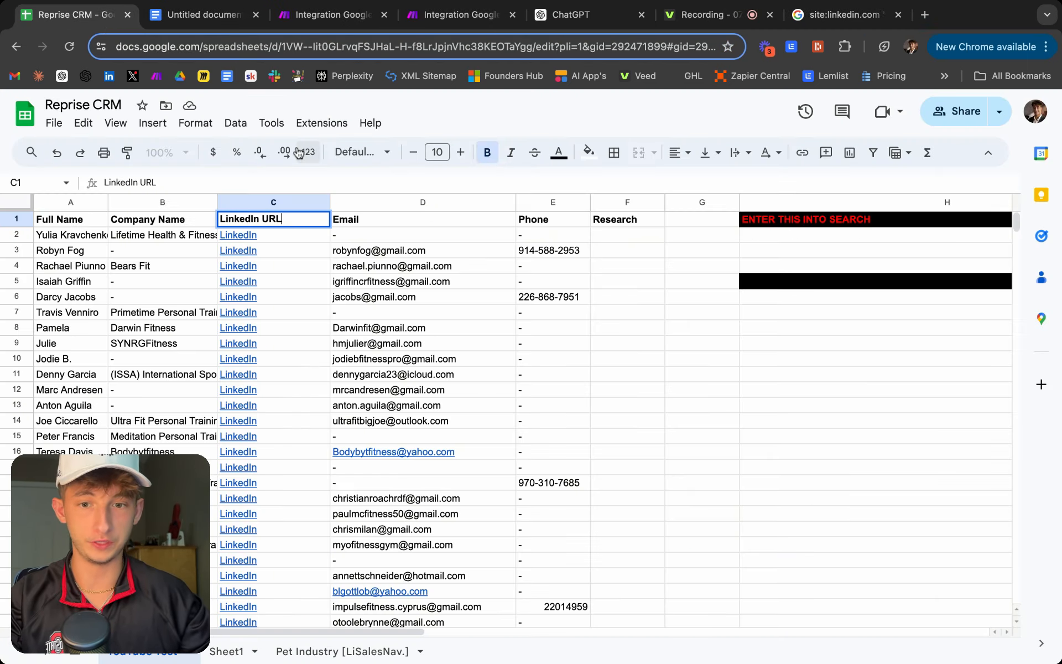
{"action": "left_click", "coordinate": [174, 301]}
Look through the pasted lead rows in the Reprise CRM sheet, with a brief look at the Gmail scenario in Make.
{"action": "scroll", "coordinate": [278, 446], "scroll_direction": "down", "scroll_amount": 5}
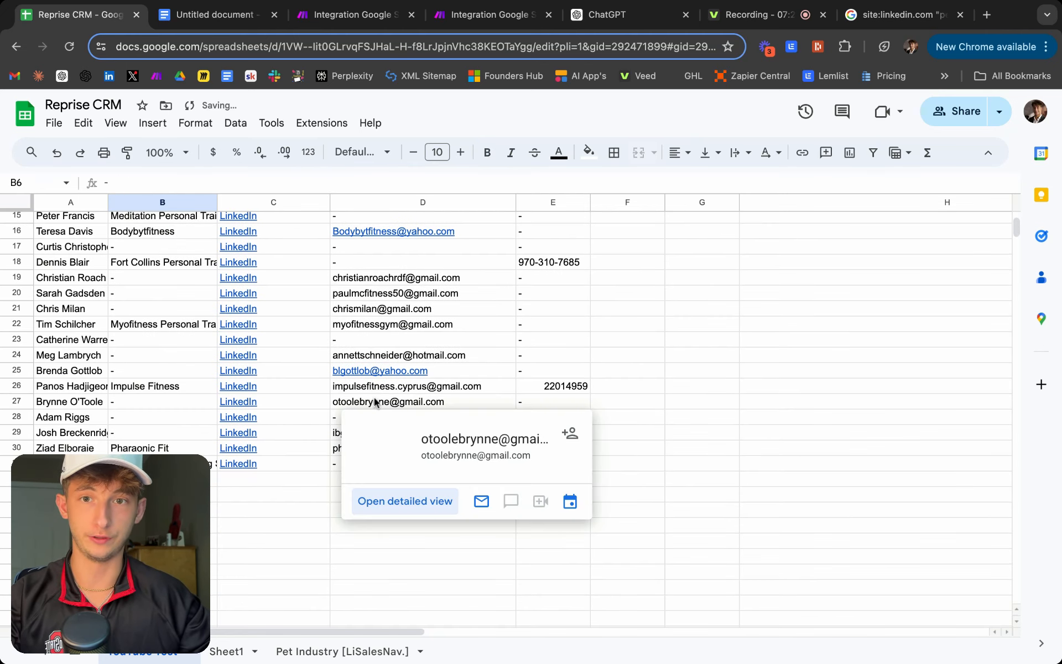
{"action": "scroll", "coordinate": [388, 374], "scroll_direction": "up", "scroll_amount": 5}
{"action": "mouse_move", "coordinate": [397, 375]}
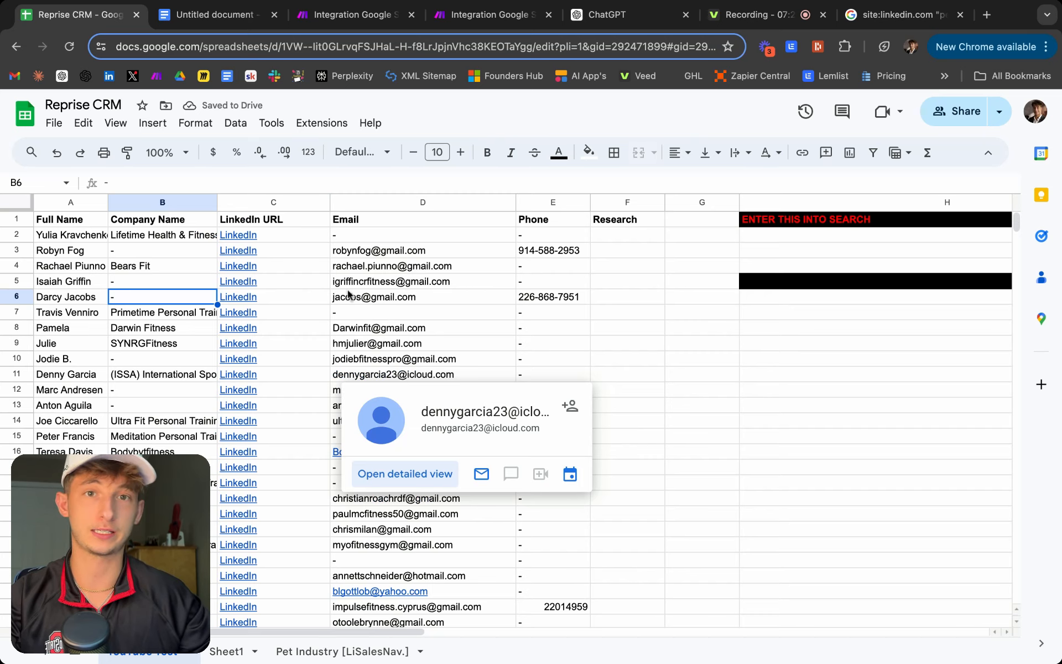
{"action": "left_click", "coordinate": [339, 22]}
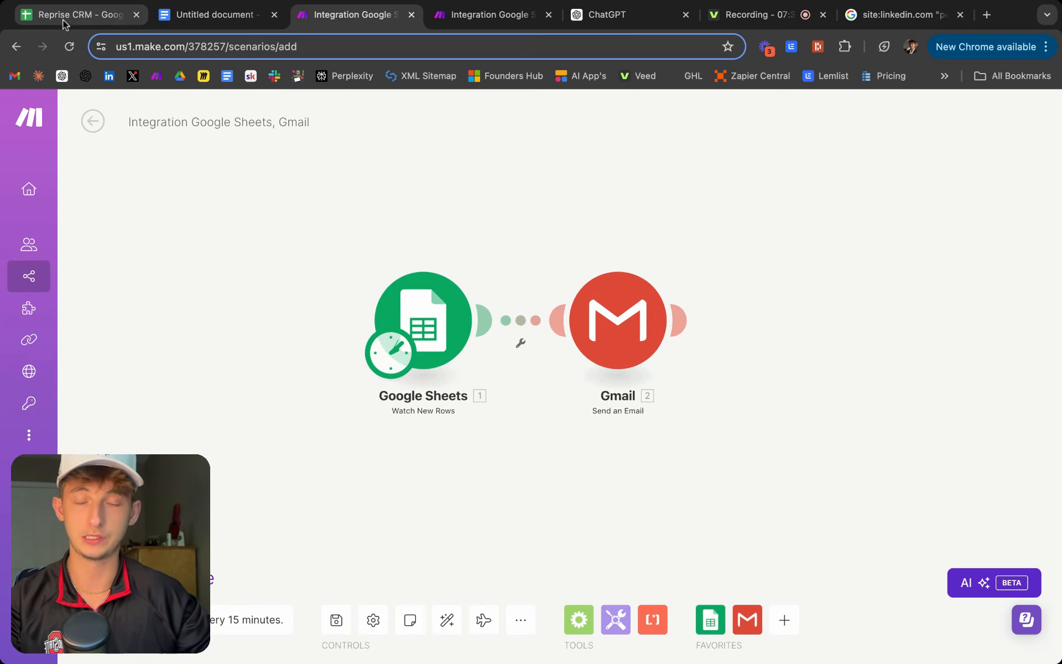
{"action": "left_click", "coordinate": [83, 15]}
{"action": "scroll", "coordinate": [110, 409], "scroll_direction": "down", "scroll_amount": 10}
{"action": "scroll", "coordinate": [107, 343], "scroll_direction": "up", "scroll_amount": 10}
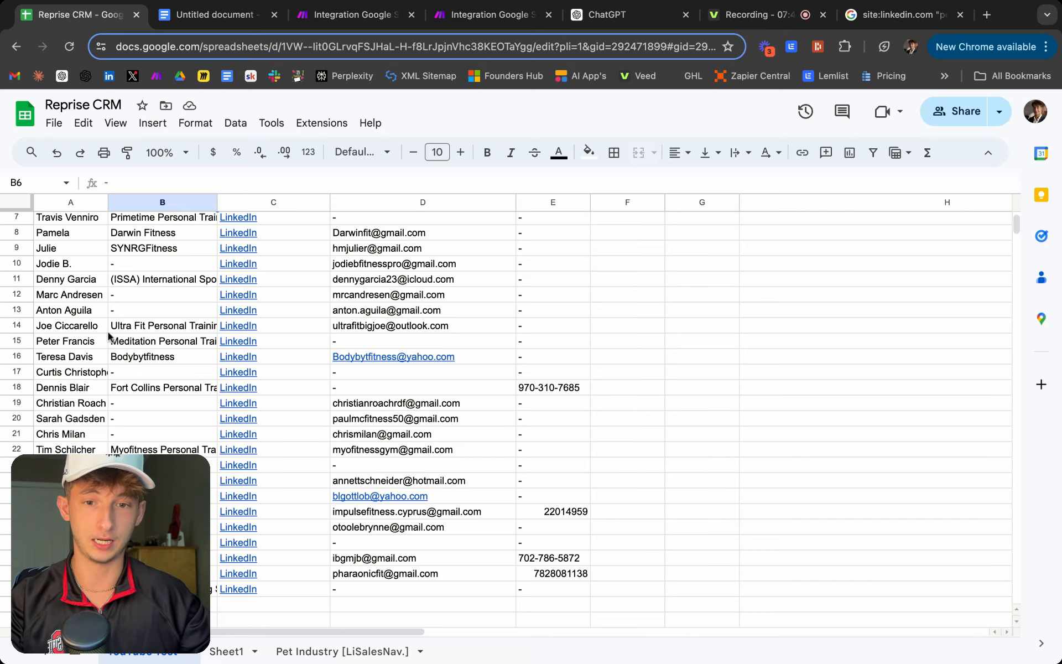
Switch to the Google Sheets and Gmail scenario in Make and review the Gmail module's recipient mapping, subject and email content.
{"action": "left_click", "coordinate": [354, 15]}
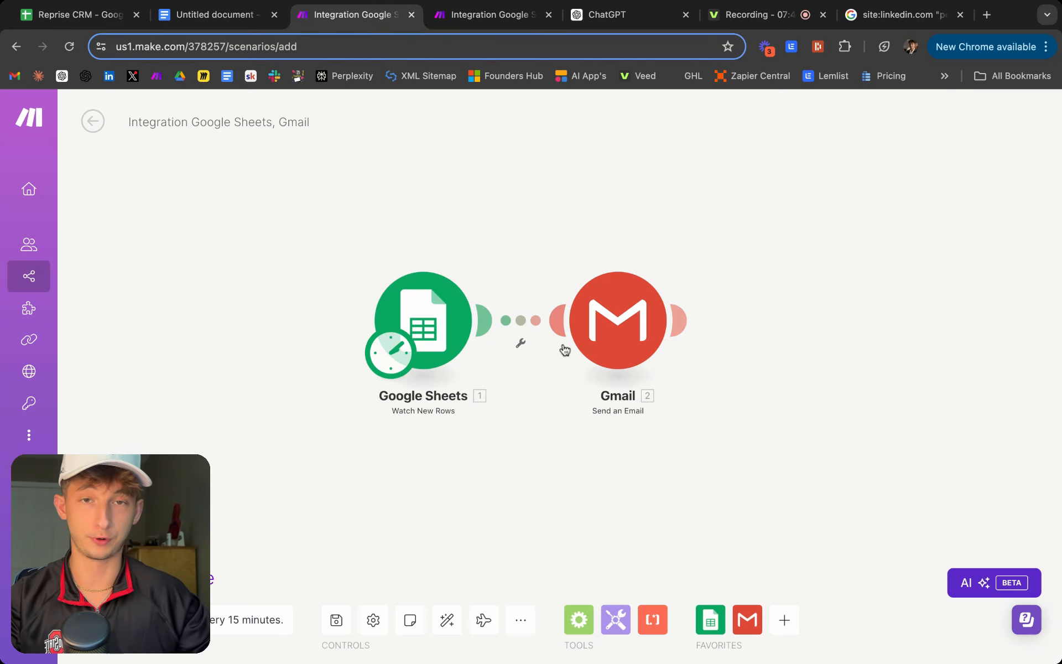
{"action": "scroll", "coordinate": [420, 256], "scroll_direction": "down", "scroll_amount": 1}
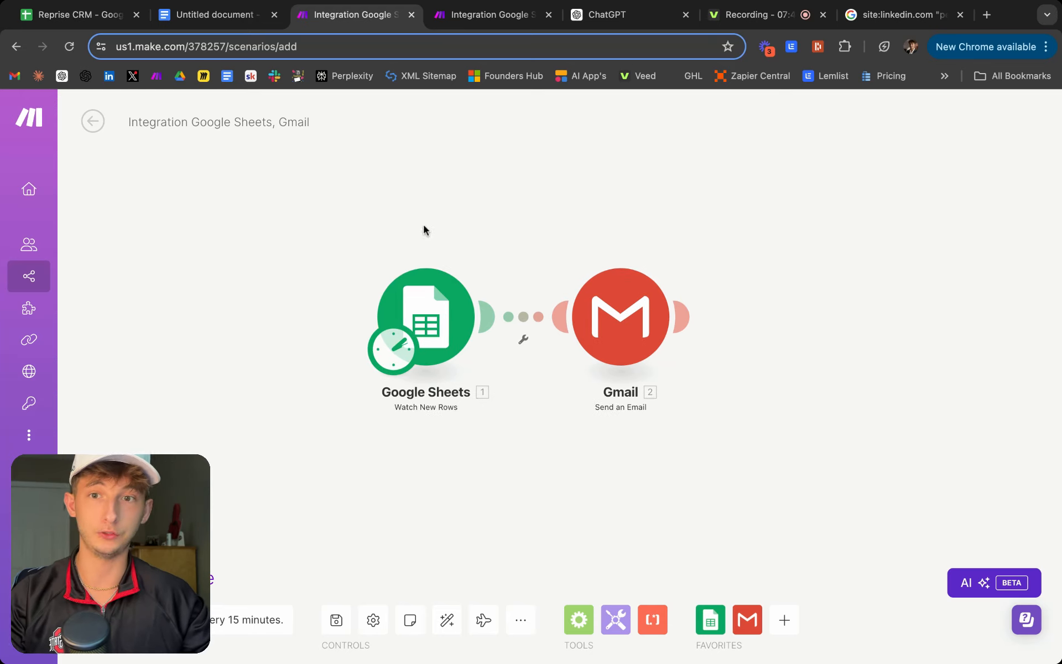
{"action": "scroll", "coordinate": [462, 214], "scroll_direction": "right", "scroll_amount": 2}
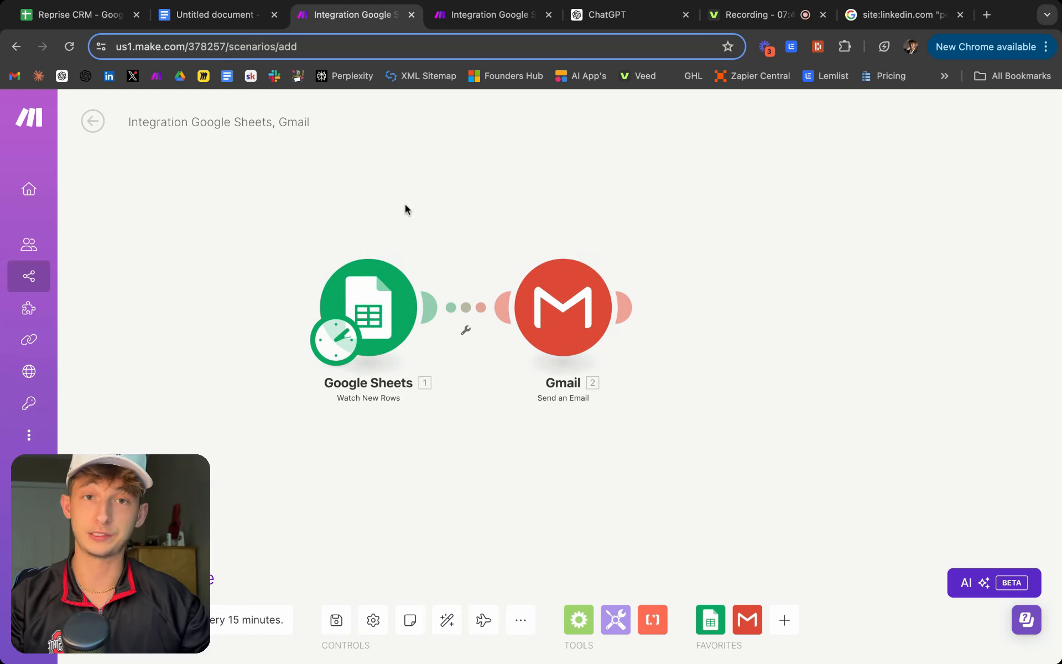
{"action": "scroll", "coordinate": [406, 208], "scroll_direction": "left", "scroll_amount": 2}
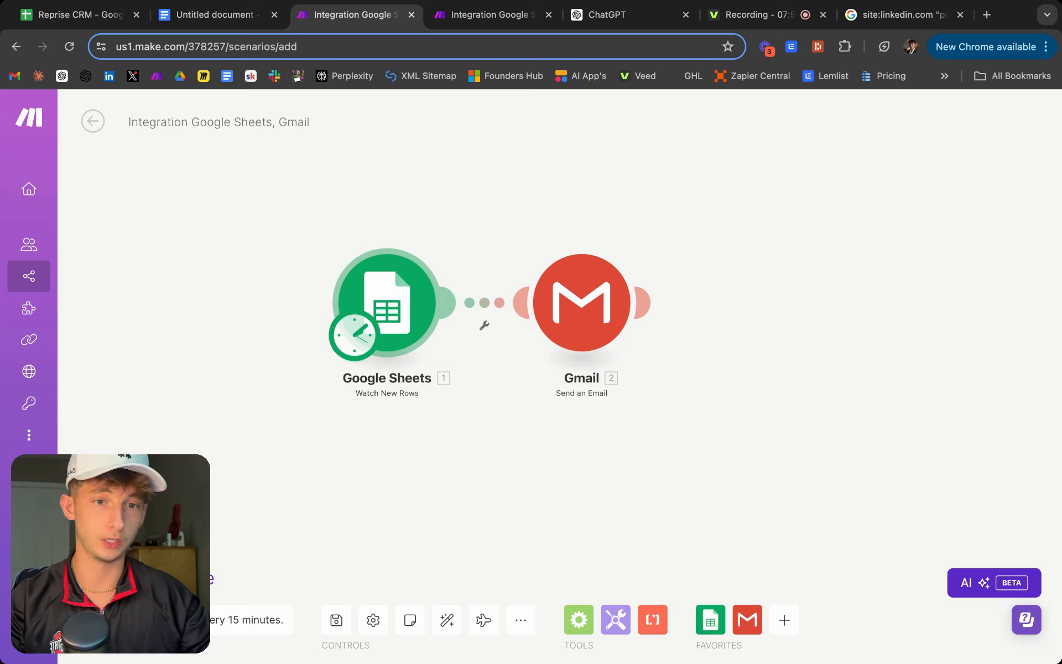
{"action": "left_click", "coordinate": [596, 326]}
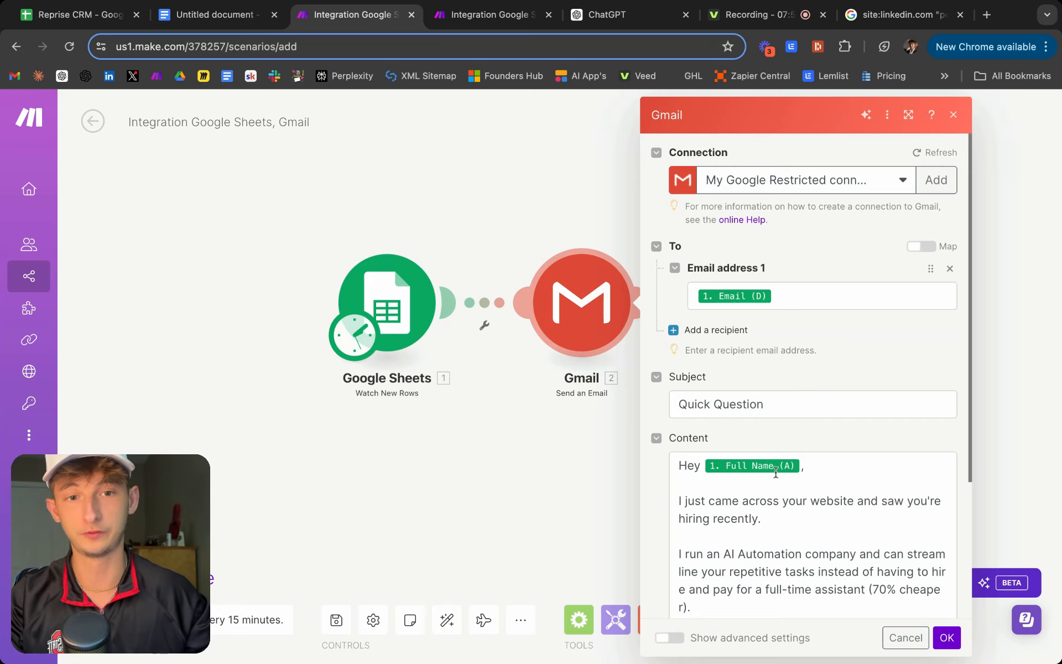
{"action": "scroll", "coordinate": [774, 472], "scroll_direction": "down", "scroll_amount": 3}
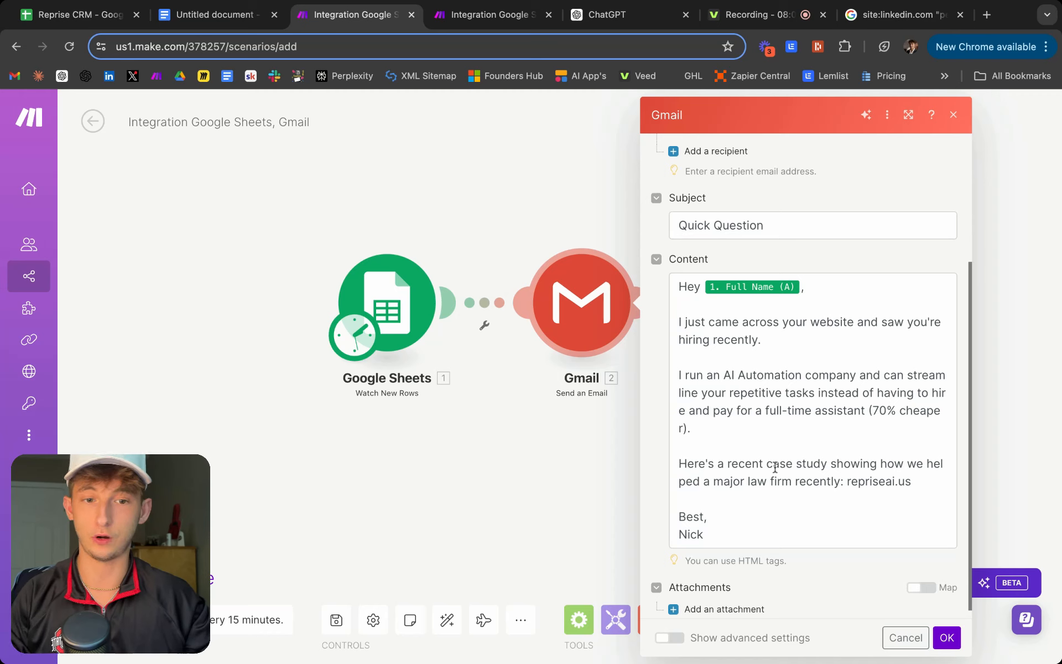
{"action": "scroll", "coordinate": [767, 447], "scroll_direction": "up", "scroll_amount": 3}
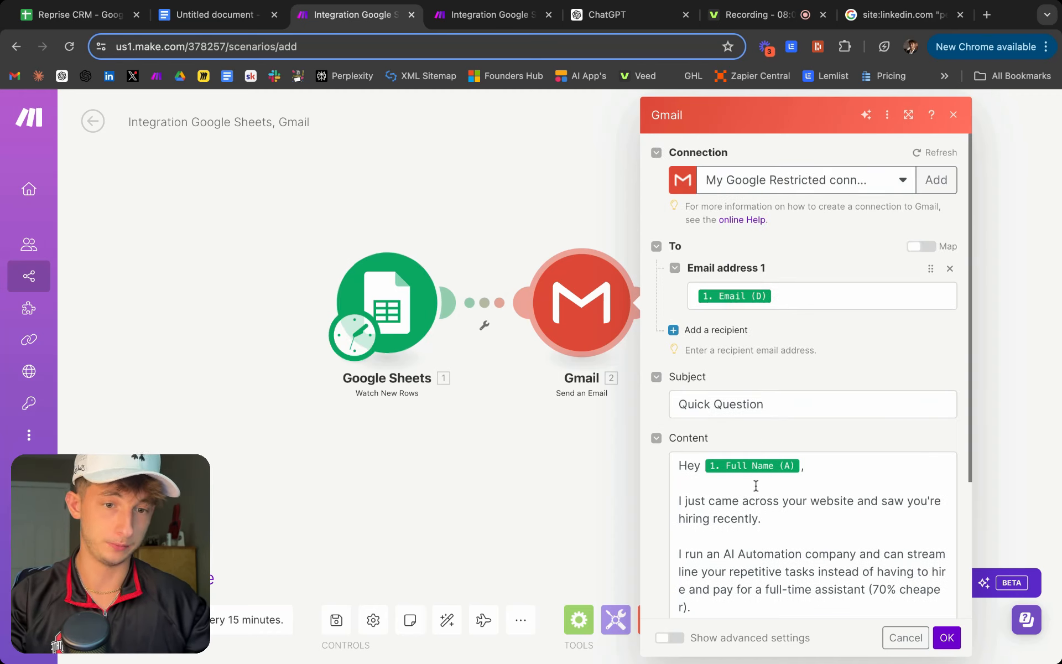
{"action": "scroll", "coordinate": [742, 495], "scroll_direction": "down", "scroll_amount": 1}
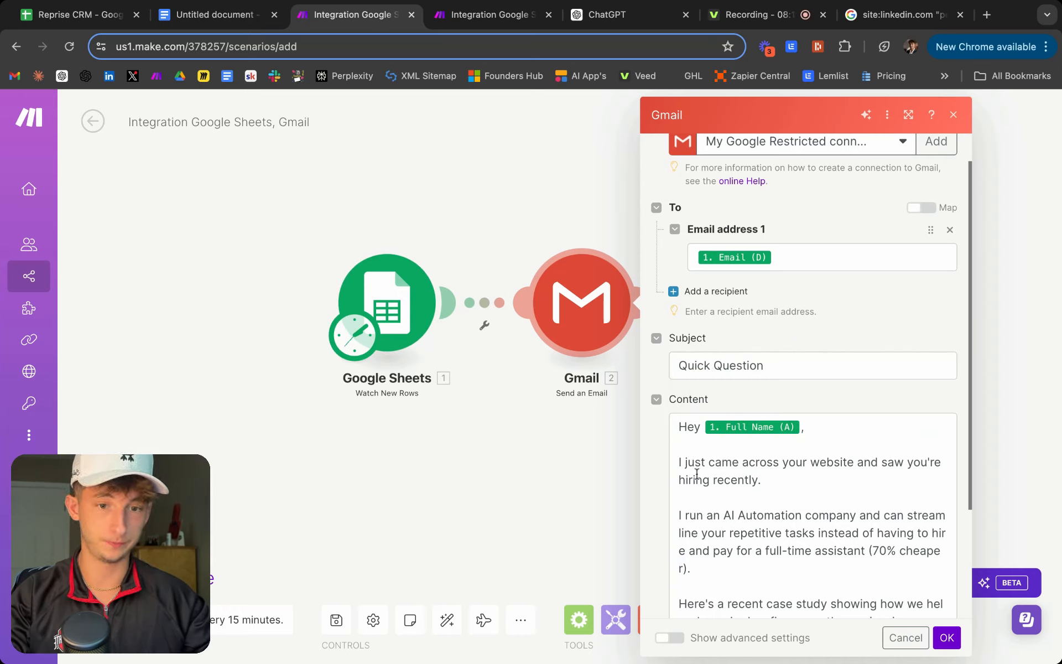
{"action": "scroll", "coordinate": [761, 490], "scroll_direction": "down", "scroll_amount": 2}
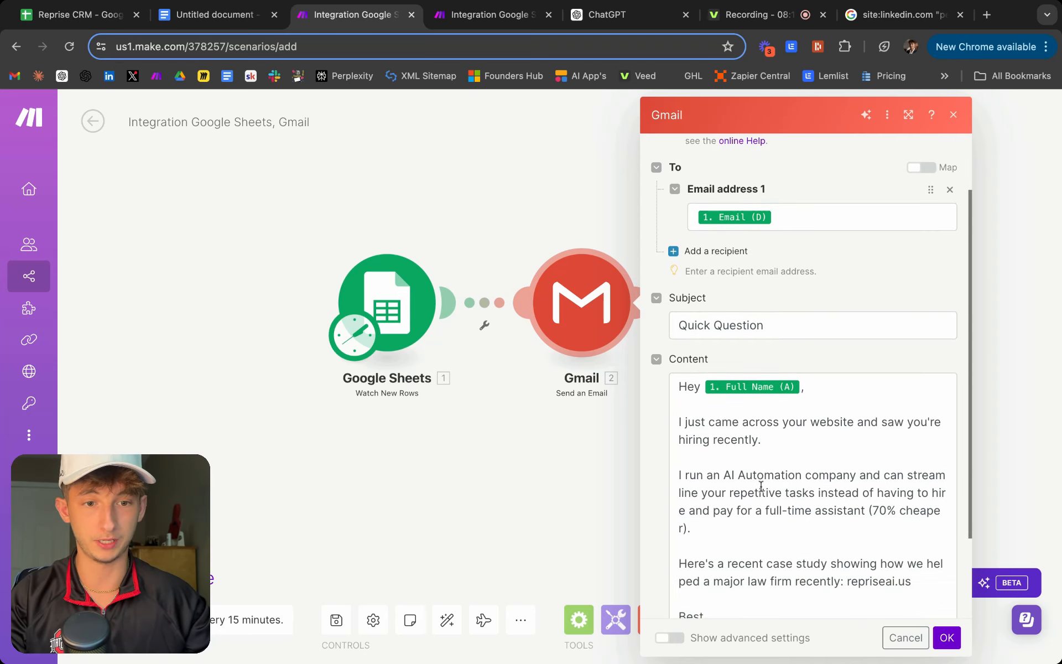
{"action": "scroll", "coordinate": [762, 490], "scroll_direction": "down", "scroll_amount": 2}
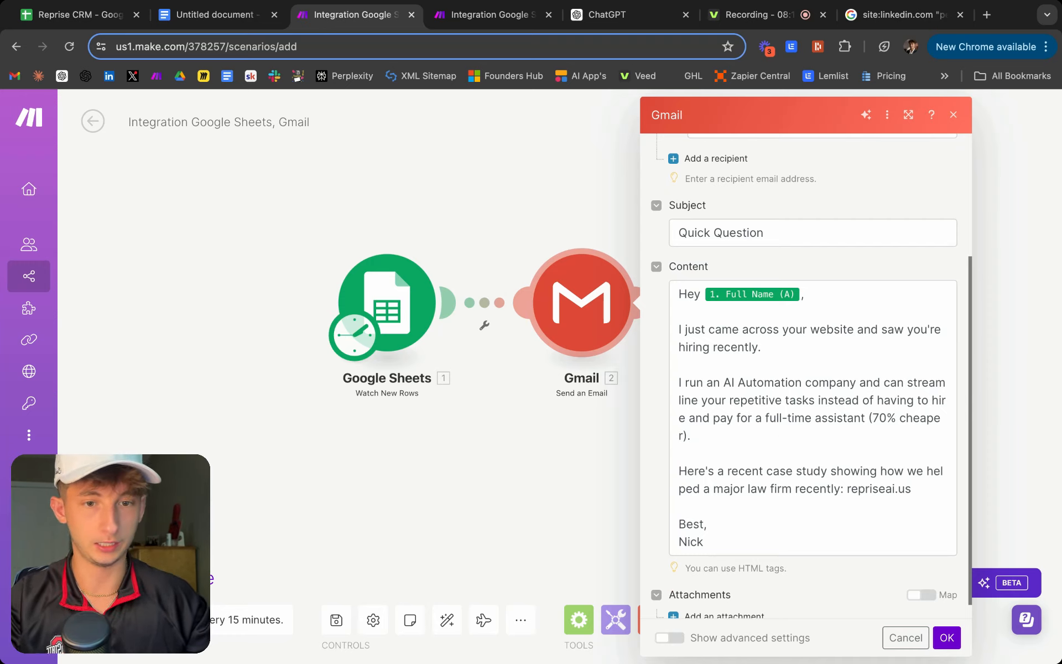
{"action": "scroll", "coordinate": [732, 477], "scroll_direction": "down", "scroll_amount": 1}
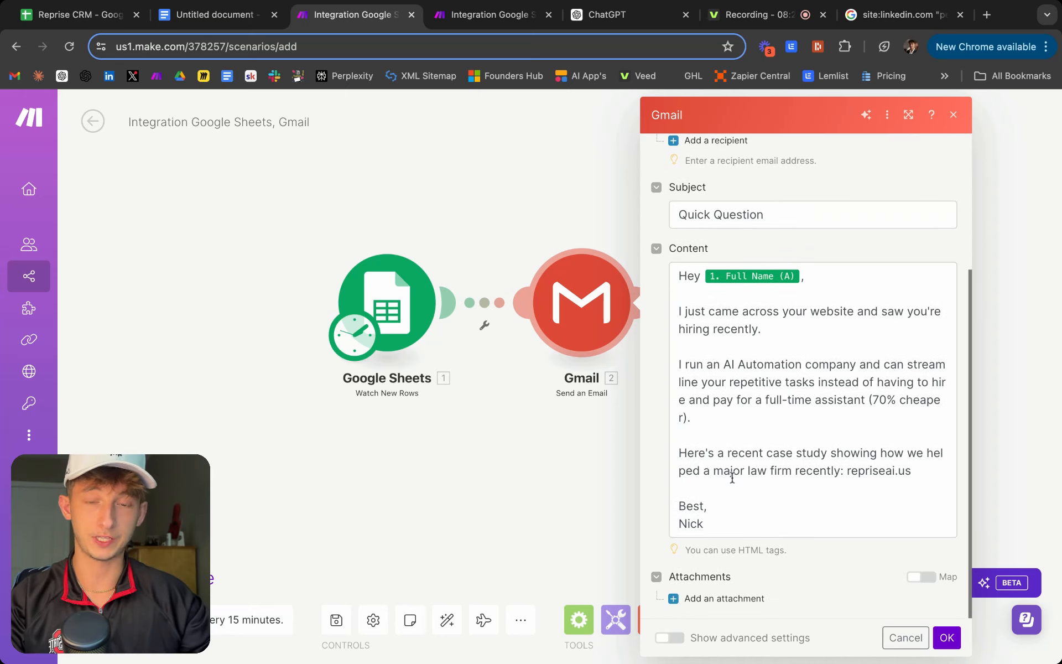
{"action": "scroll", "coordinate": [738, 482], "scroll_direction": "up", "scroll_amount": 6}
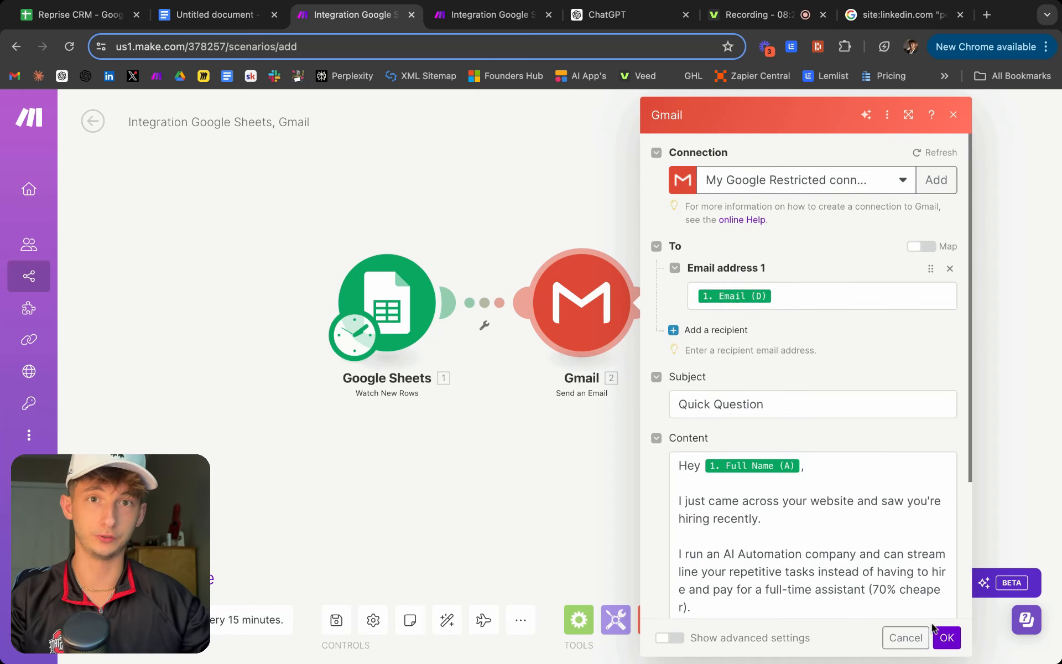
{"action": "left_click", "coordinate": [947, 638]}
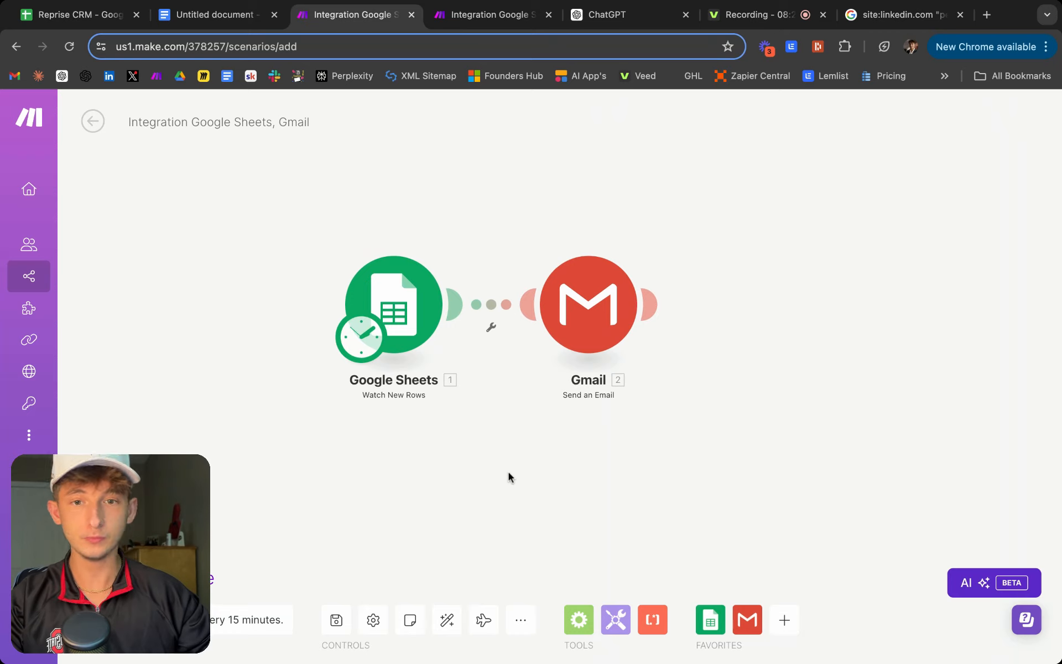
Switch to the Google Sheets and Perplexity AI scenario in Make, run it once and follow the run through its three modules.
{"action": "left_click", "coordinate": [487, 17]}
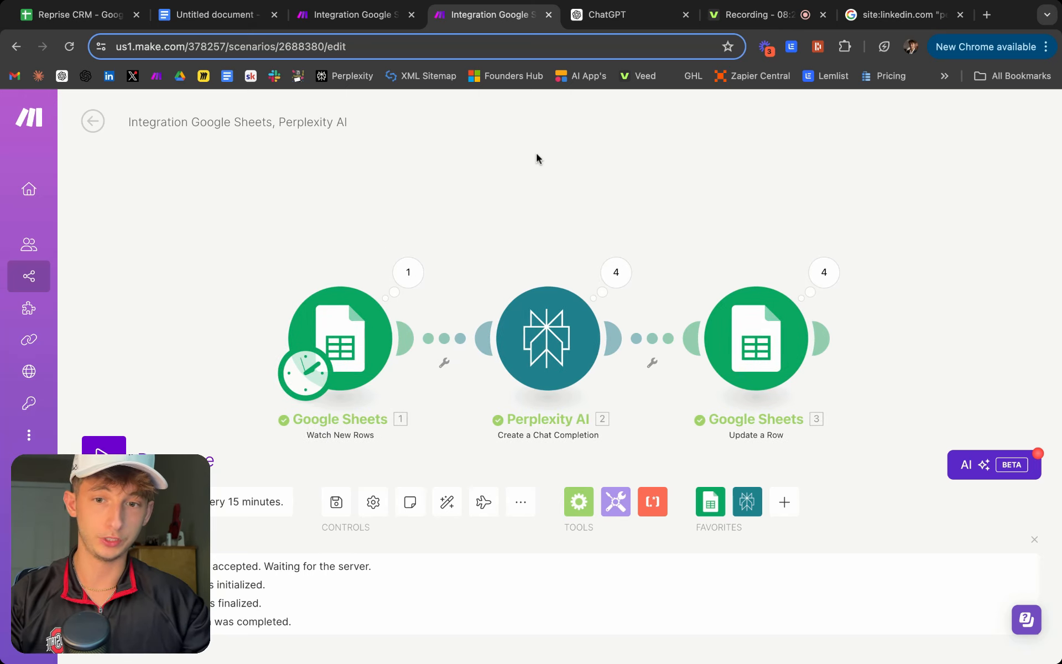
{"action": "scroll", "coordinate": [502, 221], "scroll_direction": "down", "scroll_amount": 1}
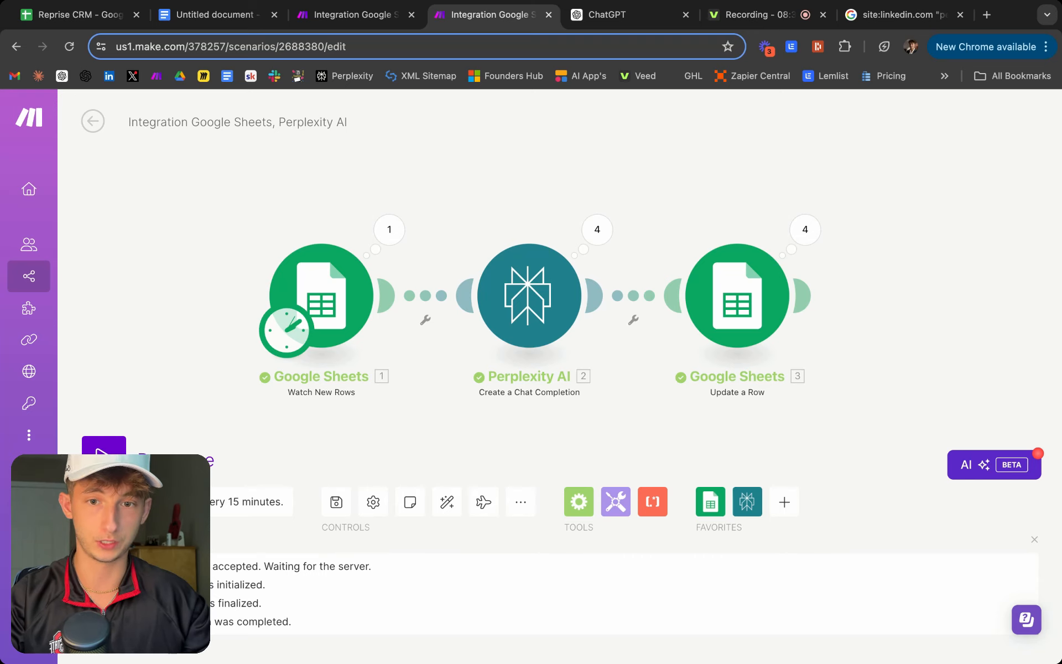
{"action": "left_click", "coordinate": [100, 452]}
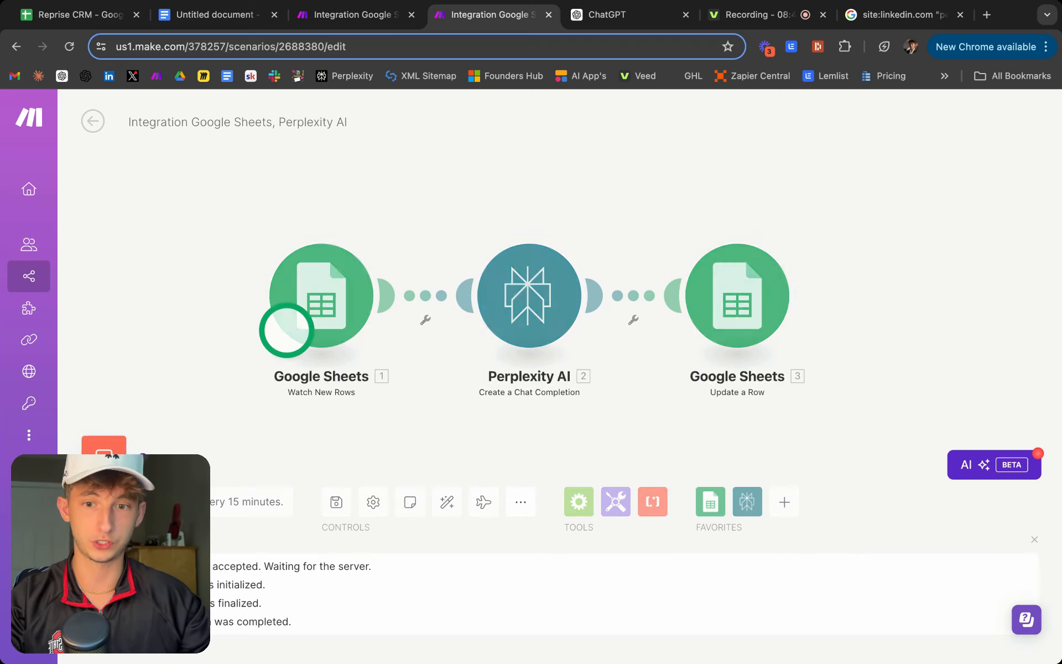
{"action": "scroll", "coordinate": [449, 205], "scroll_direction": "up", "scroll_amount": 3}
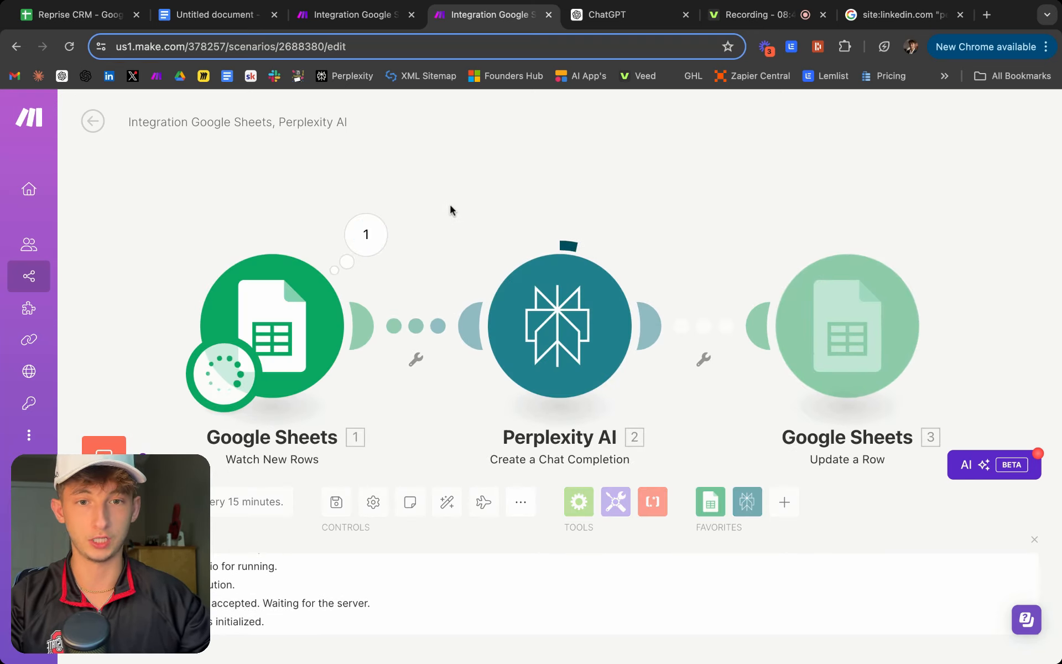
{"action": "left_click_drag", "start_coordinate": [508, 191], "coordinate": [431, 197]}
{"action": "left_click_drag", "start_coordinate": [574, 205], "coordinate": [465, 193]}
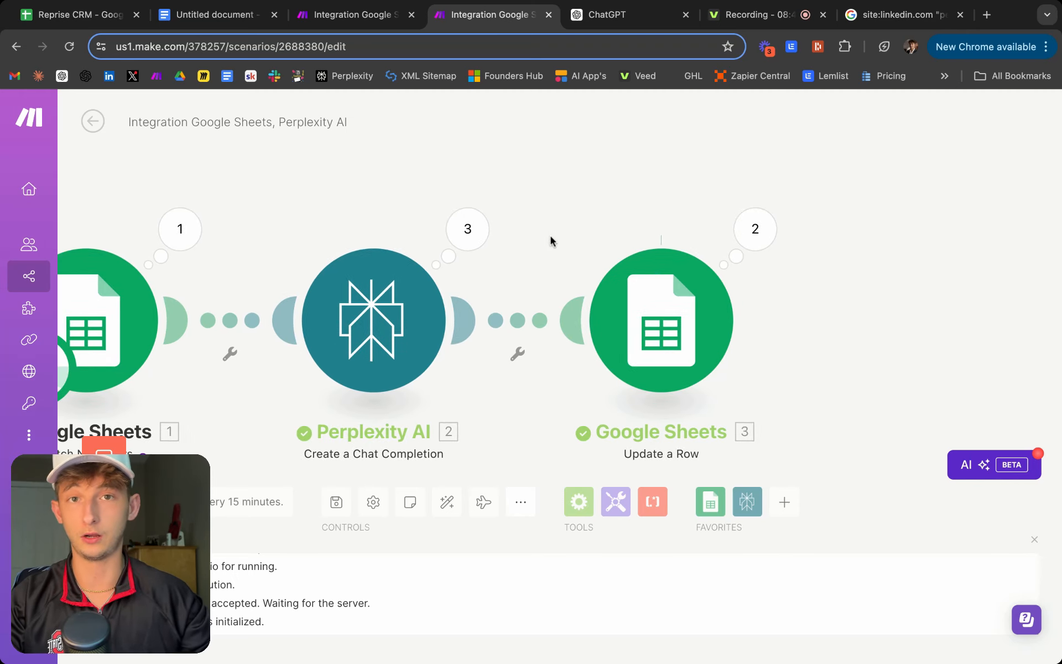
{"action": "left_click_drag", "start_coordinate": [351, 203], "coordinate": [411, 237]}
{"action": "scroll", "coordinate": [411, 234], "scroll_direction": "down", "scroll_amount": 1}
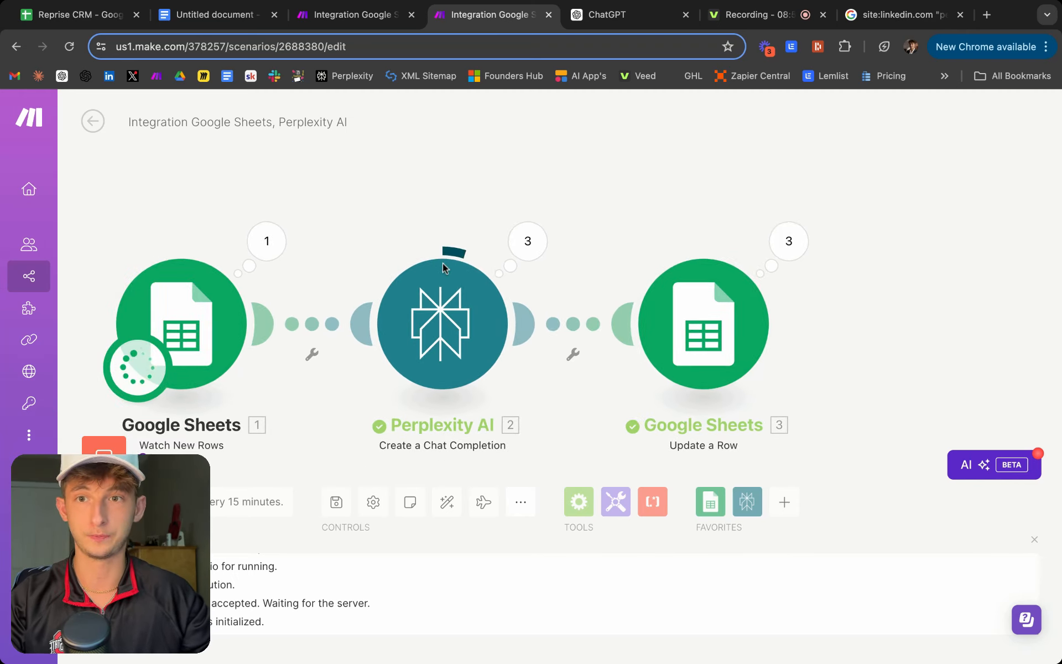
{"action": "left_click_drag", "start_coordinate": [332, 232], "coordinate": [392, 239]}
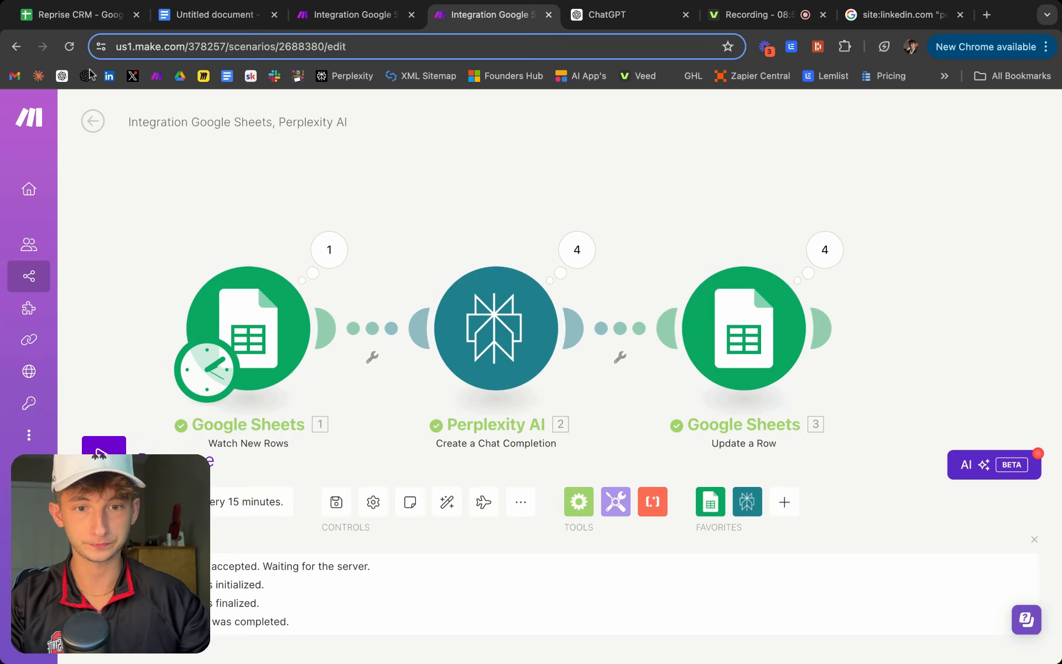
Return to the Reprise CRM sheet and examine the research text written in the Research column from row 10 down.
{"action": "left_click", "coordinate": [105, 15]}
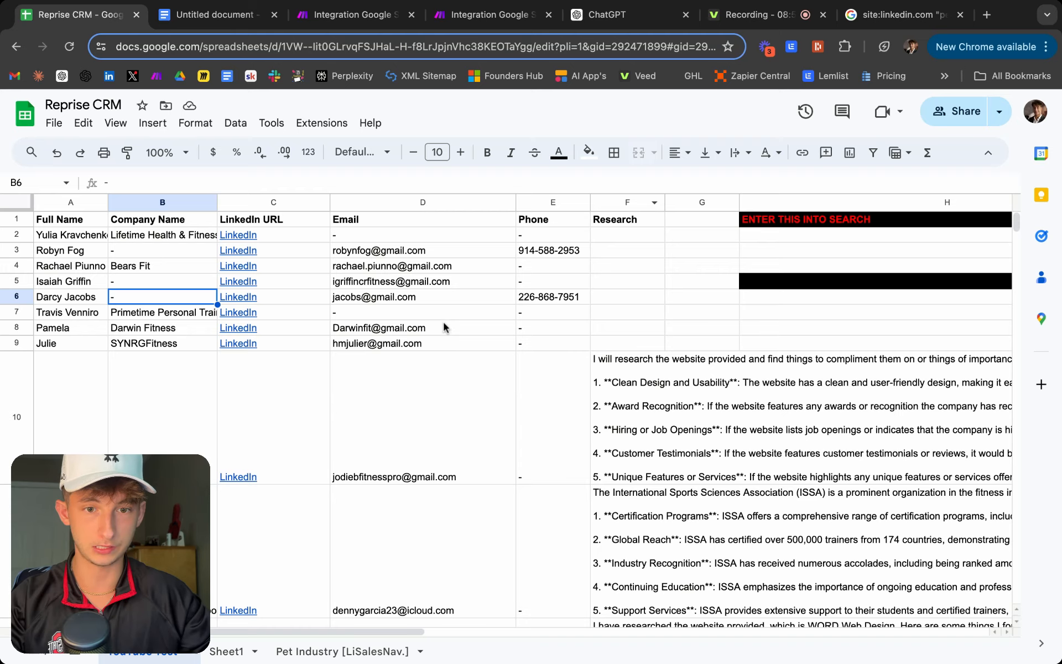
{"action": "scroll", "coordinate": [655, 390], "scroll_direction": "down", "scroll_amount": 2}
{"action": "scroll", "coordinate": [644, 387], "scroll_direction": "up", "scroll_amount": 2}
{"action": "scroll", "coordinate": [648, 386], "scroll_direction": "down", "scroll_amount": 3}
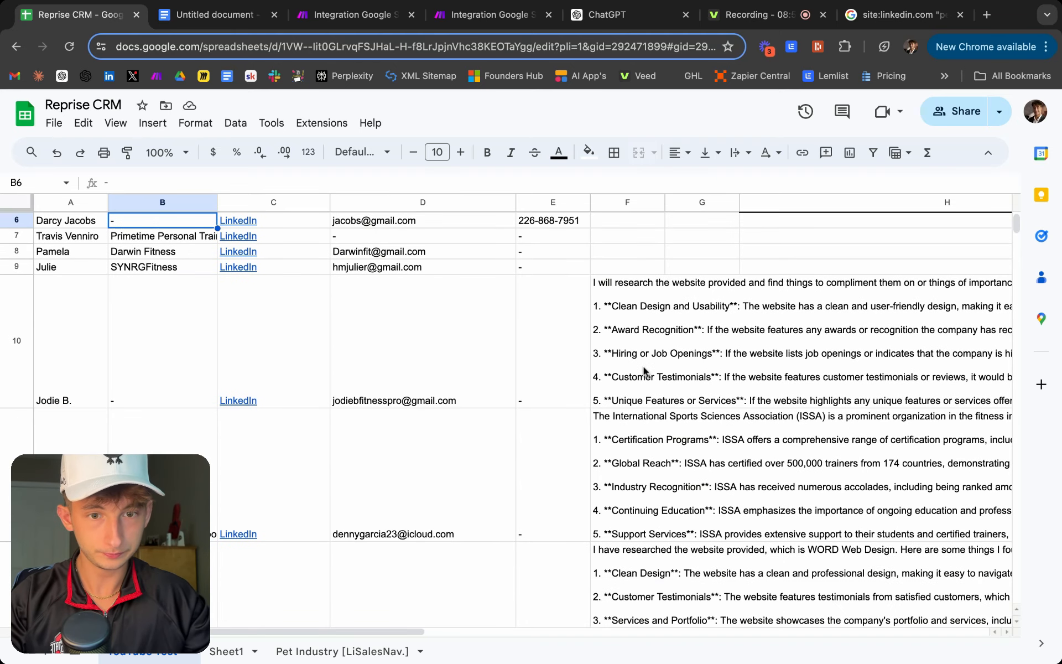
Read the full research text in row 10 of the Research column, with a brief look at the prompt document.
{"action": "triple_click", "coordinate": [636, 298]}
{"action": "left_click", "coordinate": [740, 329]}
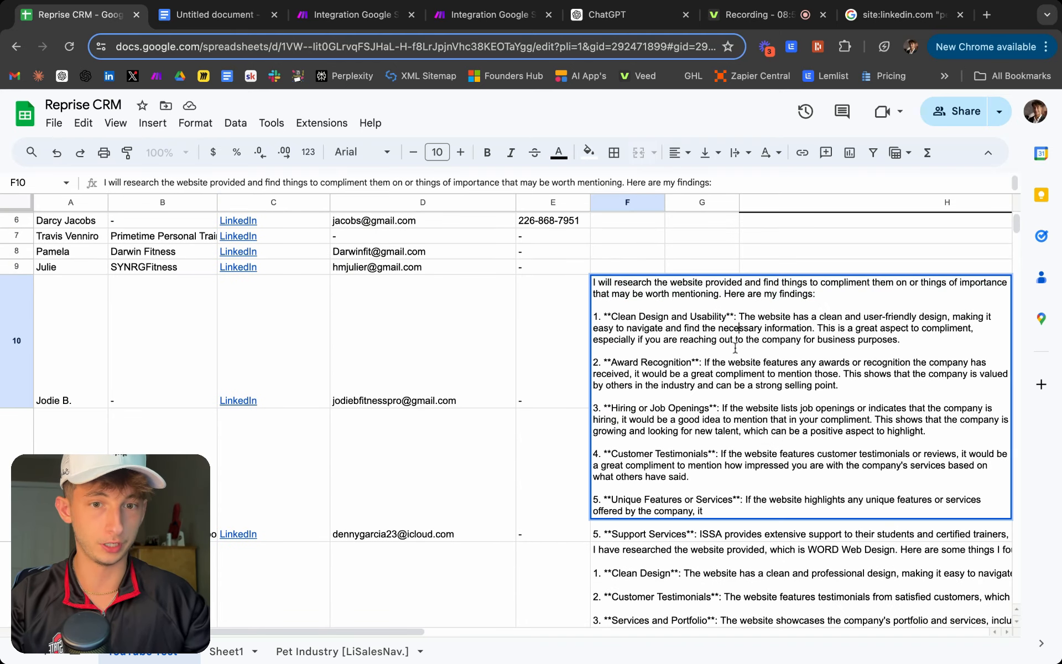
{"action": "triple_click", "coordinate": [912, 339]}
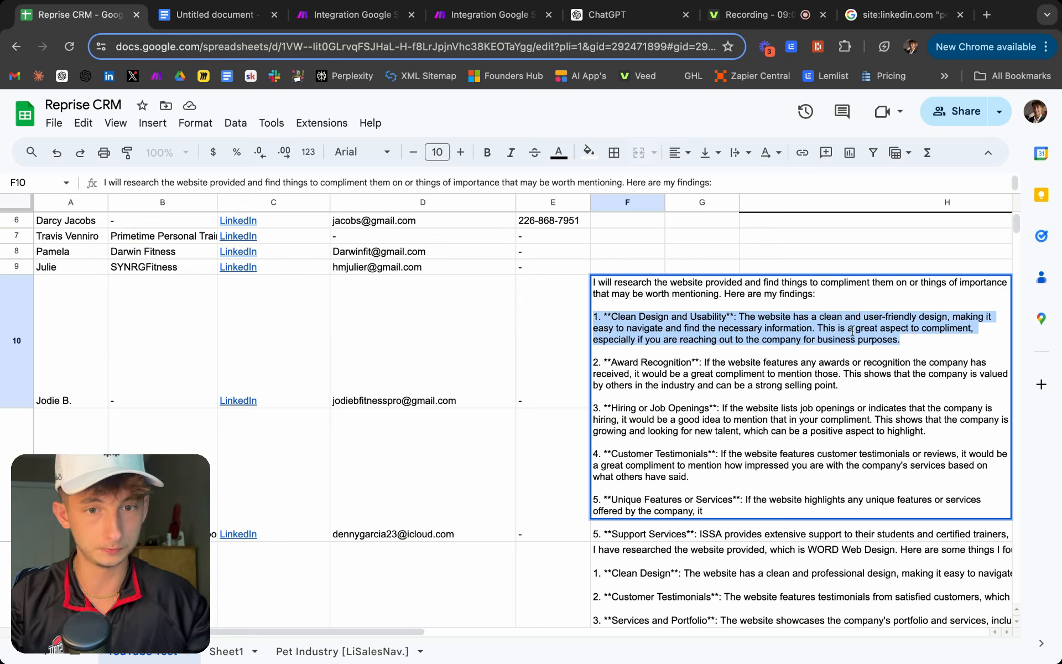
{"action": "left_click", "coordinate": [779, 332]}
{"action": "left_click", "coordinate": [750, 537]}
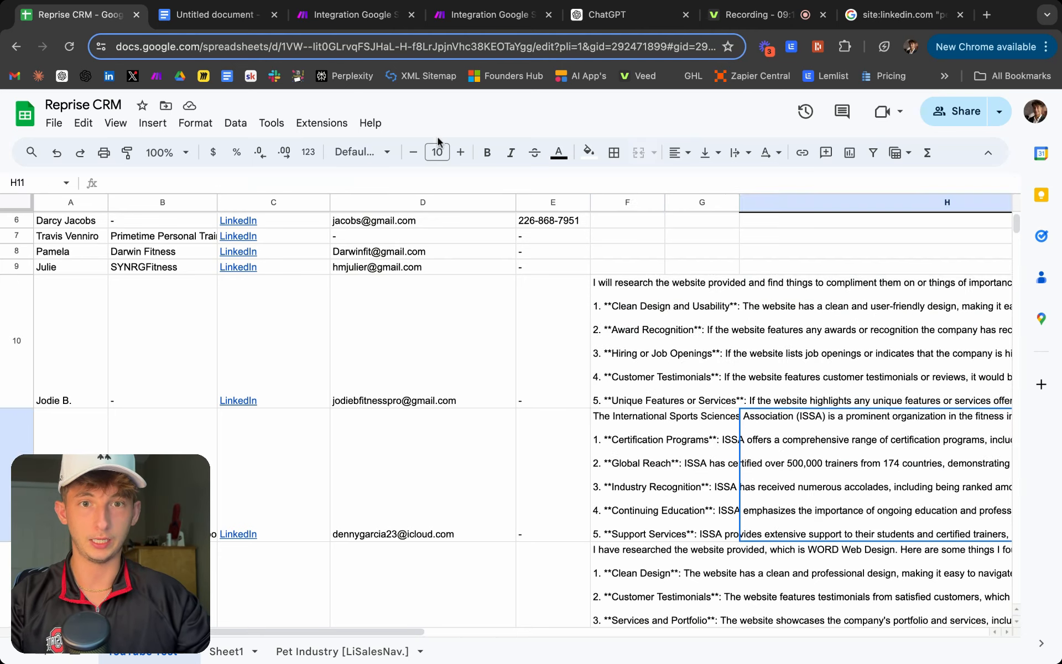
{"action": "left_click", "coordinate": [202, 21]}
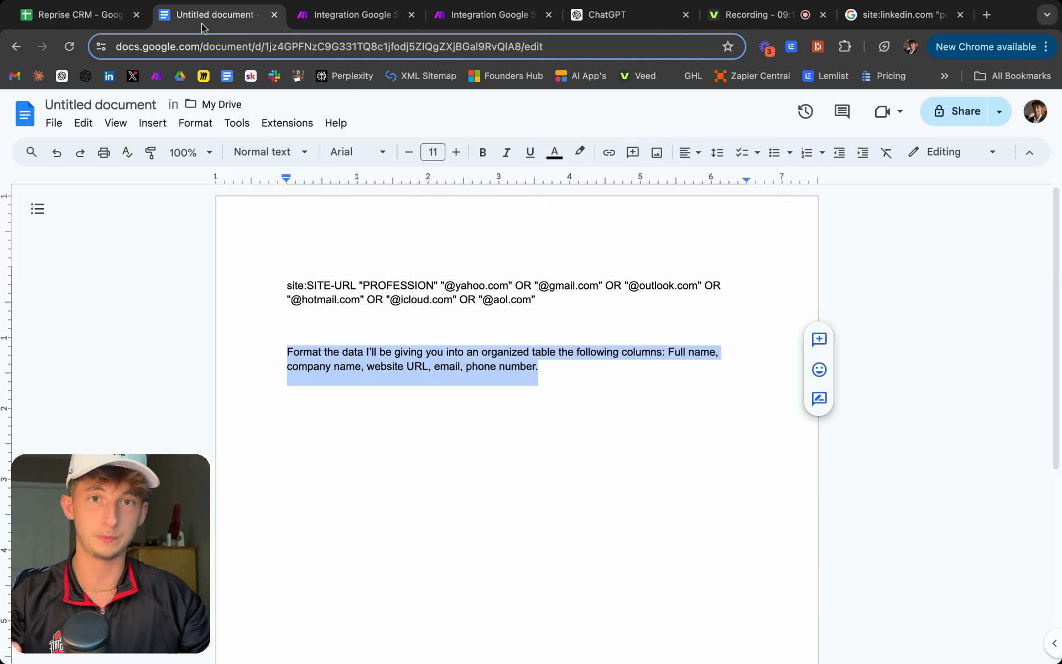
{"action": "left_click", "coordinate": [56, 19]}
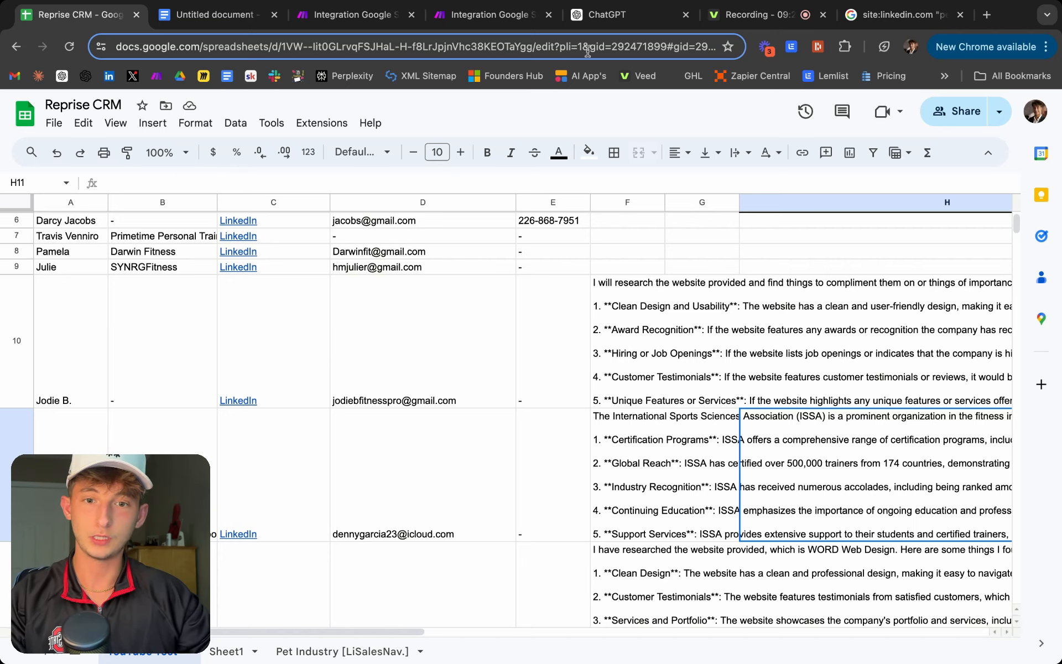
Switch to the Google Sheets and Gmail scenario in Make, reload it as a blank scenario and add a Google Sheets Watch New Rows trigger.
{"action": "left_click", "coordinate": [385, 16]}
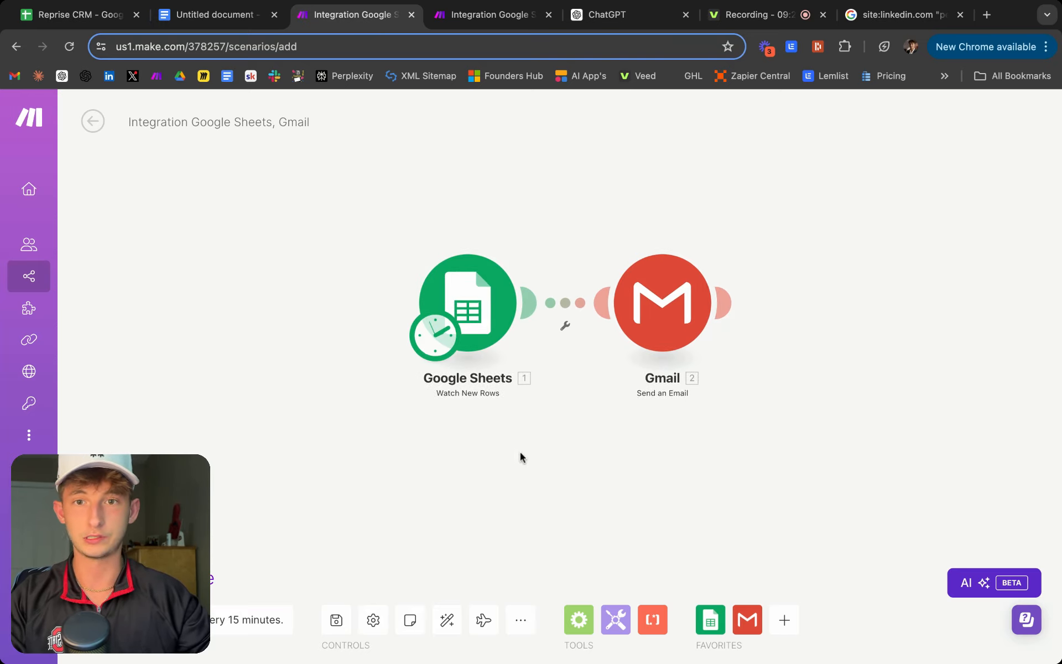
{"action": "left_click", "coordinate": [69, 46]}
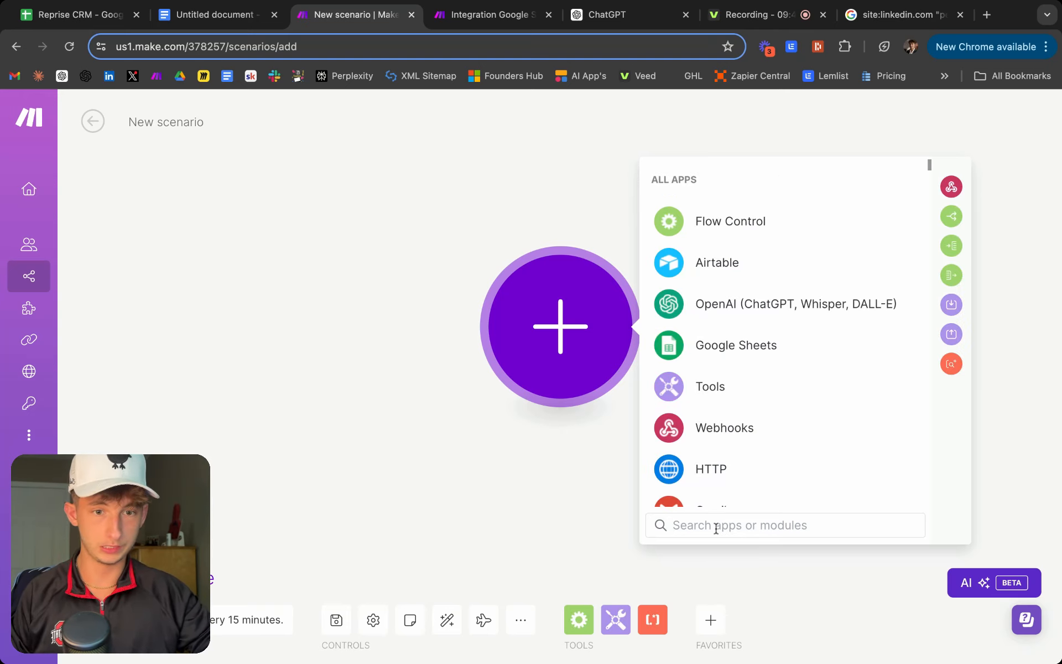
{"action": "left_click", "coordinate": [725, 346]}
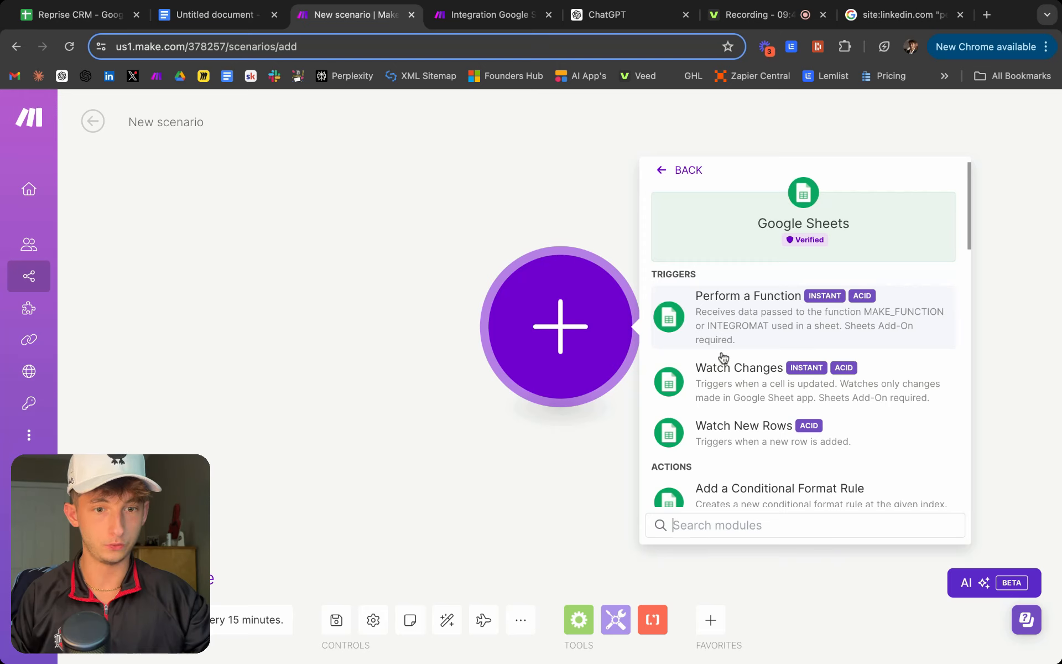
{"action": "left_click", "coordinate": [736, 441]}
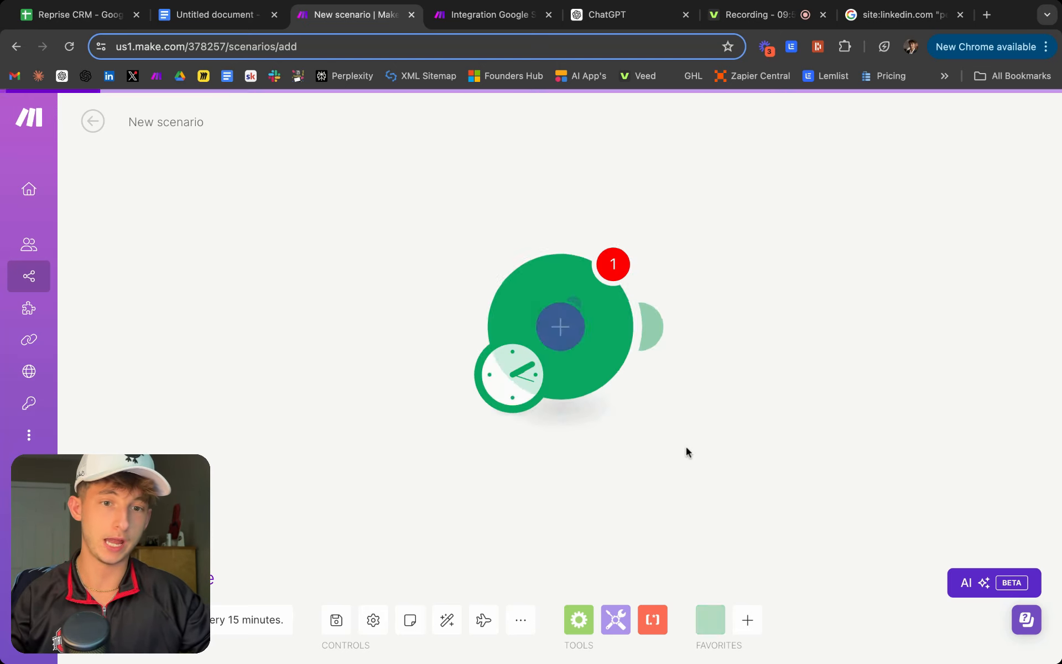
Set the Google Sheets trigger's spreadsheet to Reprise CRM and its sheet to YouTube Test.
{"action": "scroll", "coordinate": [829, 410], "scroll_direction": "down", "scroll_amount": 2}
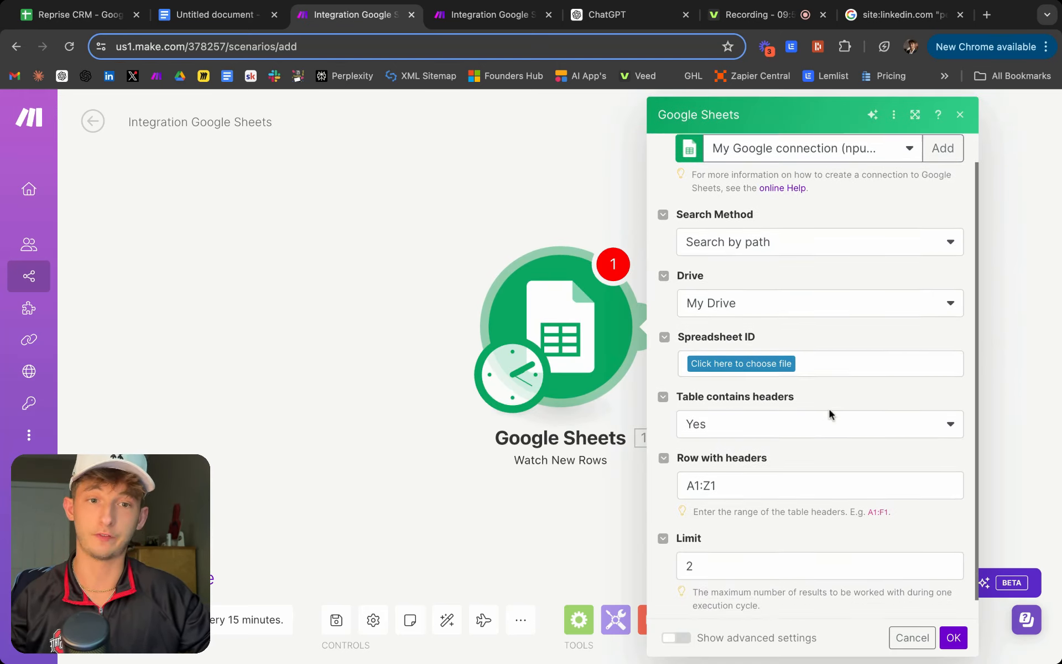
{"action": "scroll", "coordinate": [826, 417], "scroll_direction": "down", "scroll_amount": 1}
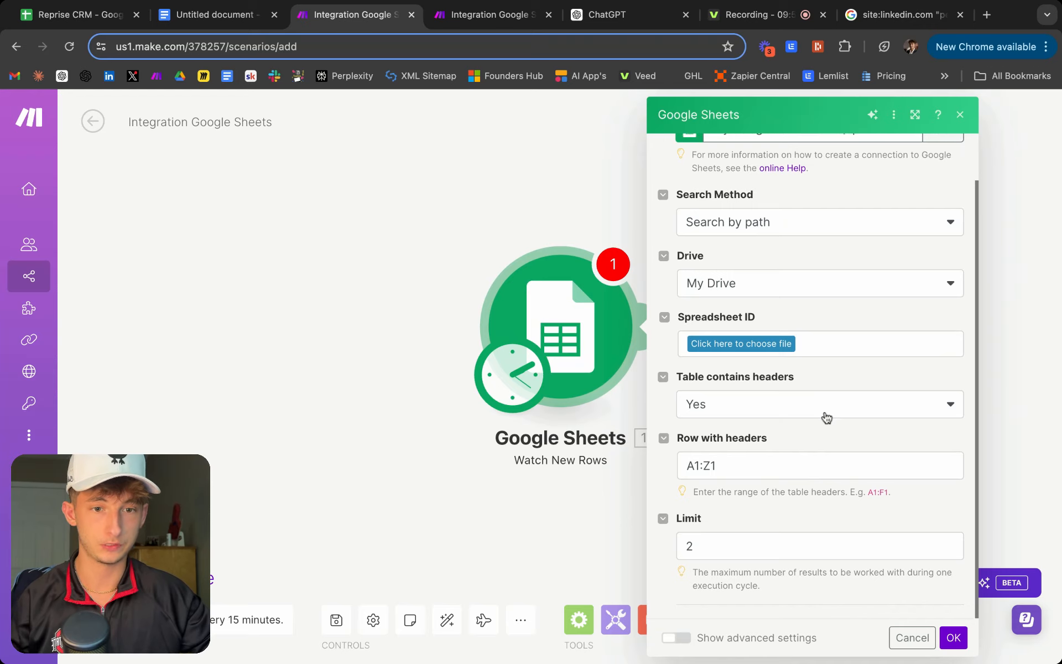
{"action": "left_click", "coordinate": [732, 347]}
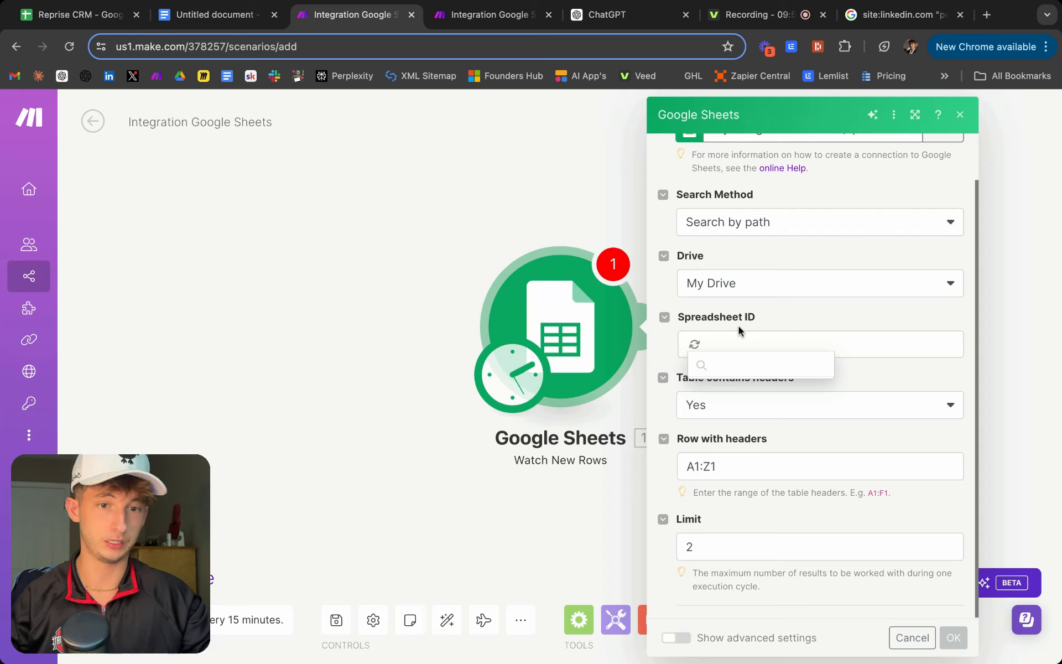
{"action": "left_click", "coordinate": [747, 365]}
{"action": "type", "text": "repris"}
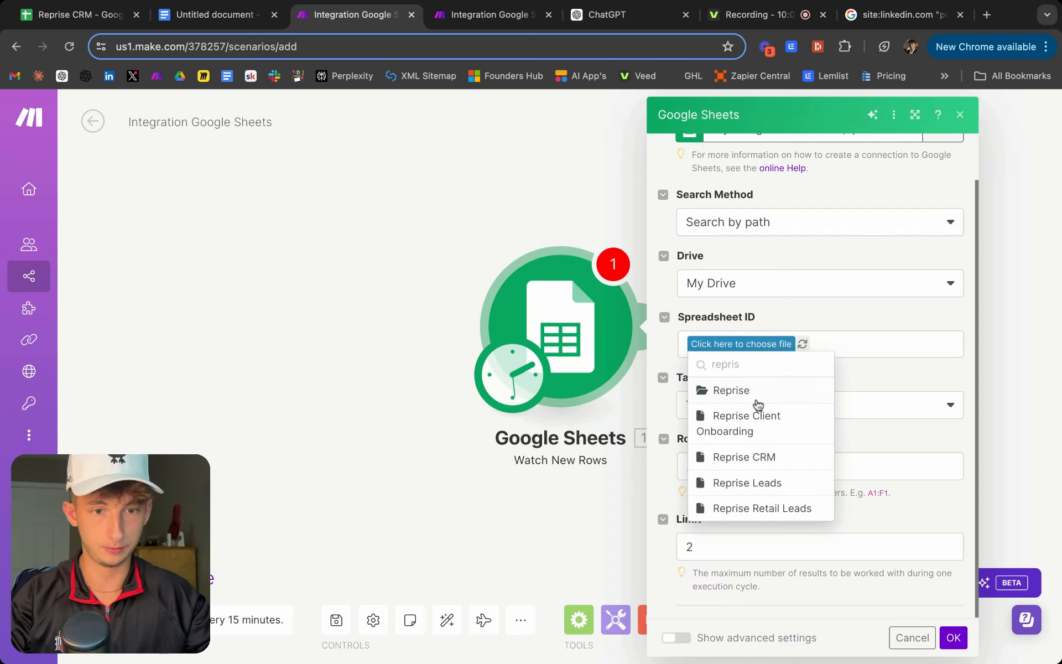
{"action": "left_click", "coordinate": [742, 457]}
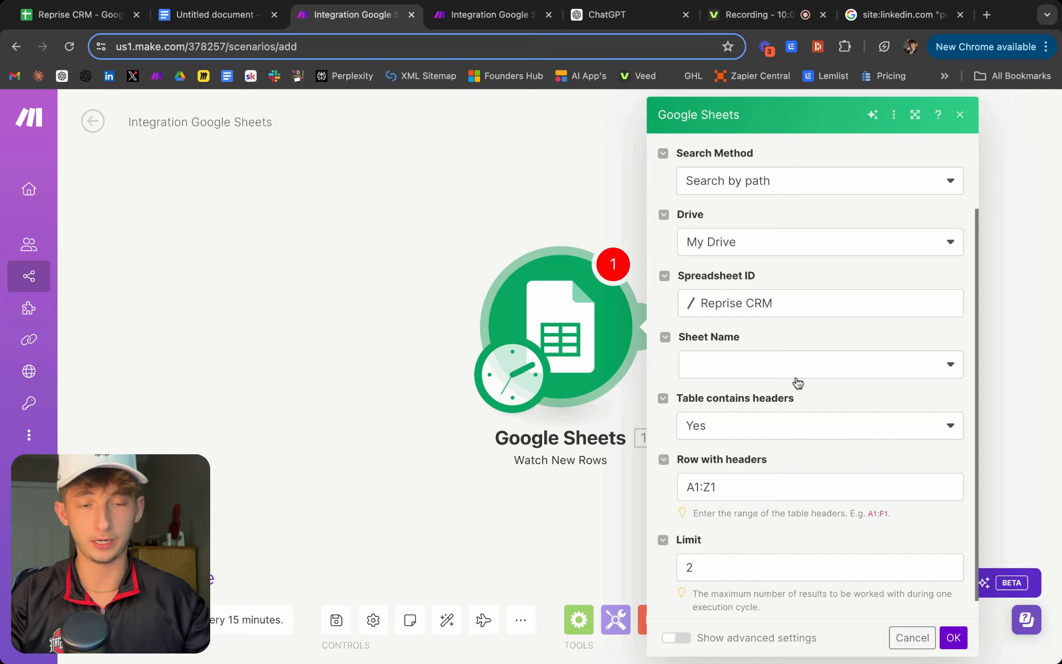
{"action": "left_click", "coordinate": [700, 366]}
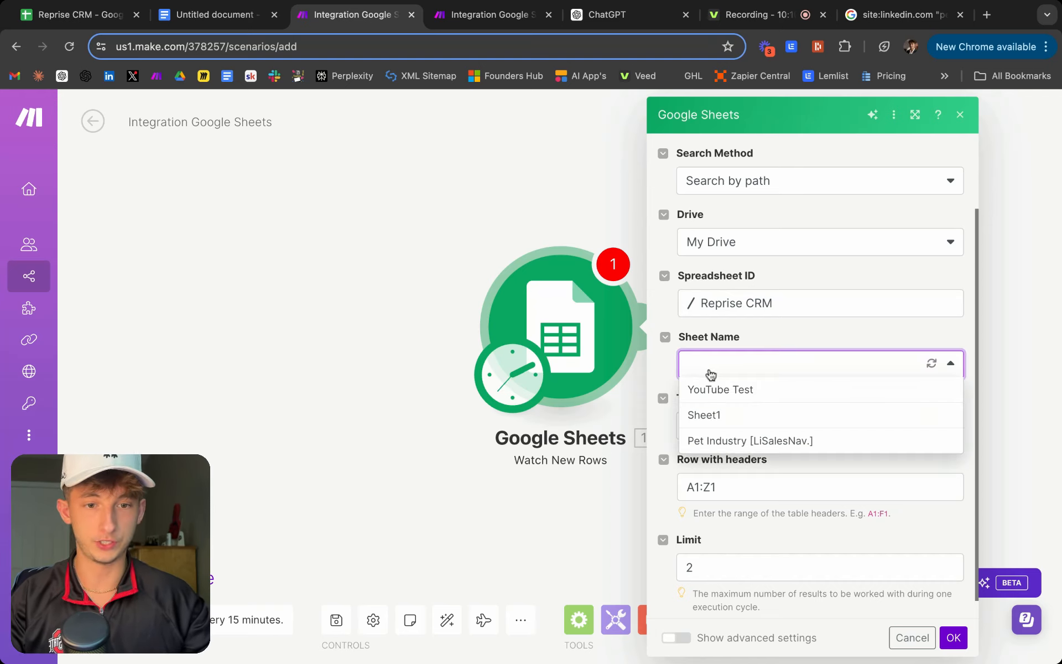
{"action": "left_click", "coordinate": [753, 399]}
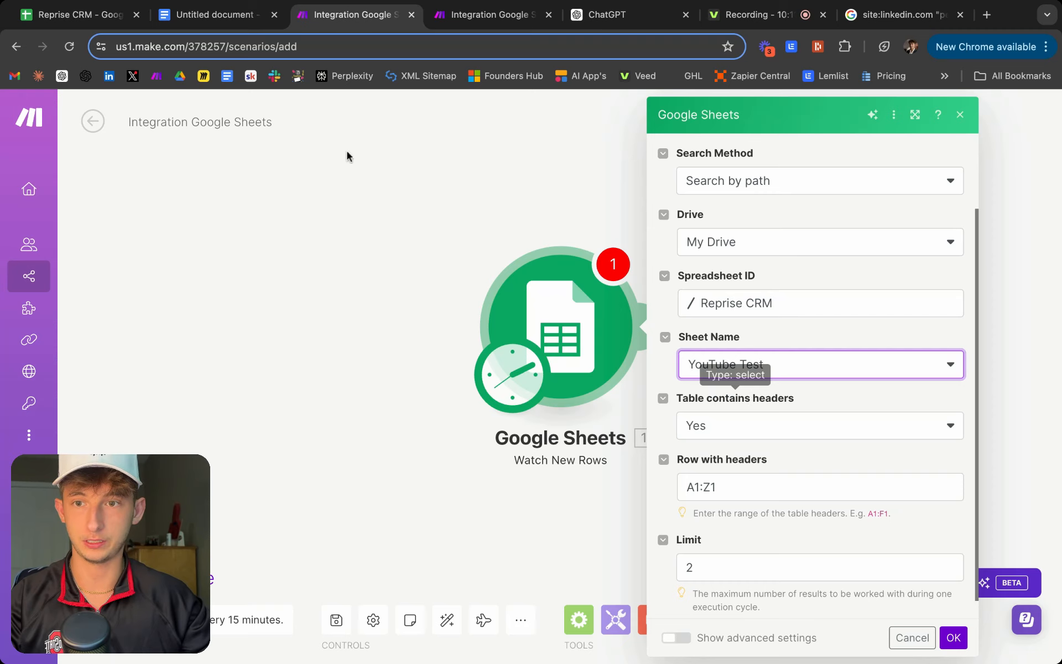
Glance at the Reprise CRM sheet, then set the Google Sheets trigger's limit to 1 in Make.
{"action": "left_click", "coordinate": [80, 19]}
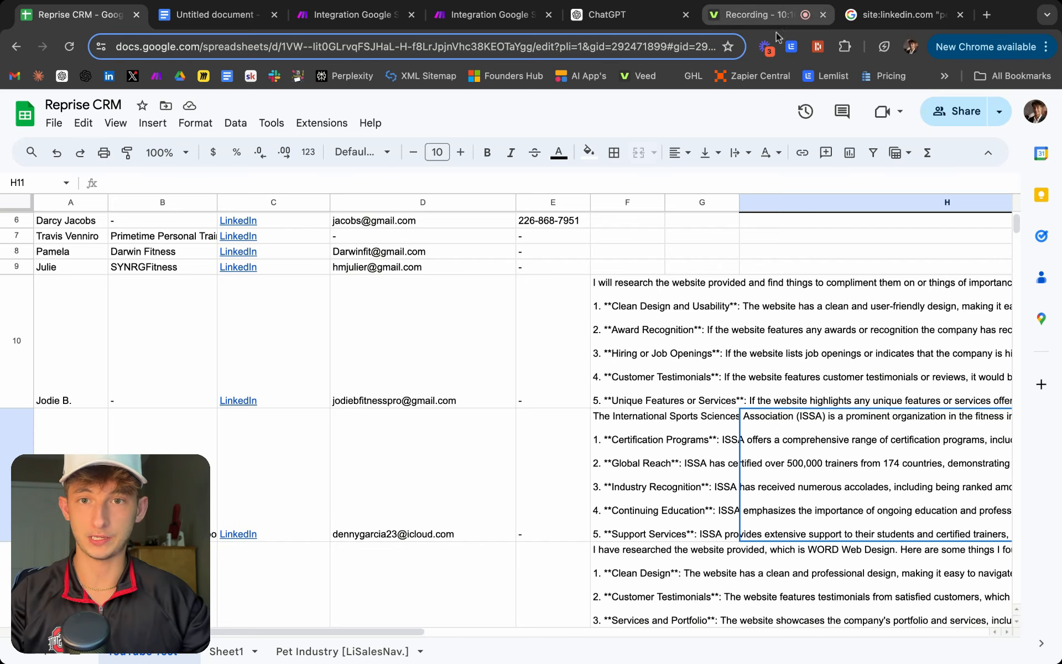
{"action": "left_click", "coordinate": [328, 17]}
{"action": "scroll", "coordinate": [806, 502], "scroll_direction": "down", "scroll_amount": 1}
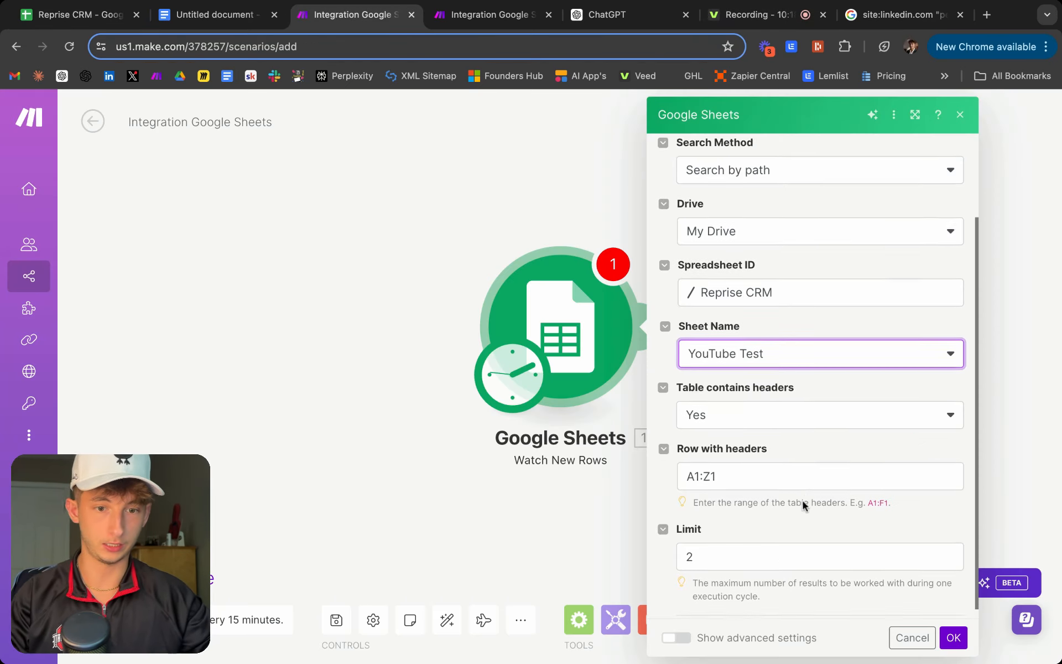
{"action": "left_click", "coordinate": [759, 545]}
{"action": "key", "text": "BackSpace"}
{"action": "type", "text": "1"}
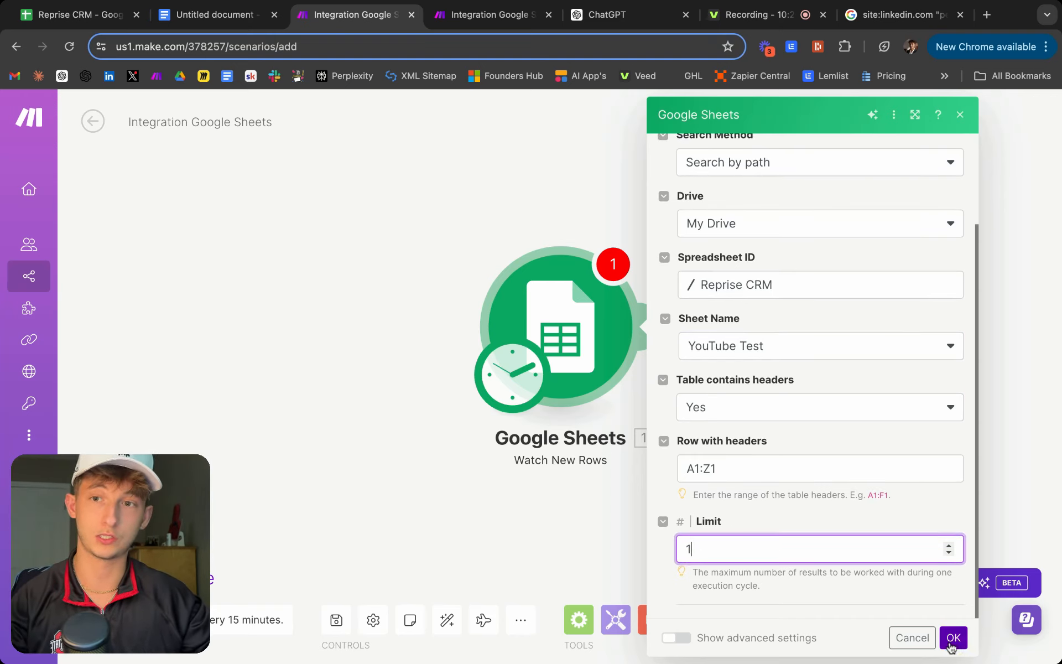
Switch to the Reprise CRM sheet and look through the lead rows from the header down to the last lead.
{"action": "left_click", "coordinate": [79, 18]}
{"action": "scroll", "coordinate": [325, 479], "scroll_direction": "down", "scroll_amount": 8}
{"action": "scroll", "coordinate": [465, 387], "scroll_direction": "down", "scroll_amount": 3}
{"action": "scroll", "coordinate": [123, 428], "scroll_direction": "up", "scroll_amount": 10}
{"action": "scroll", "coordinate": [470, 498], "scroll_direction": "down", "scroll_amount": 5}
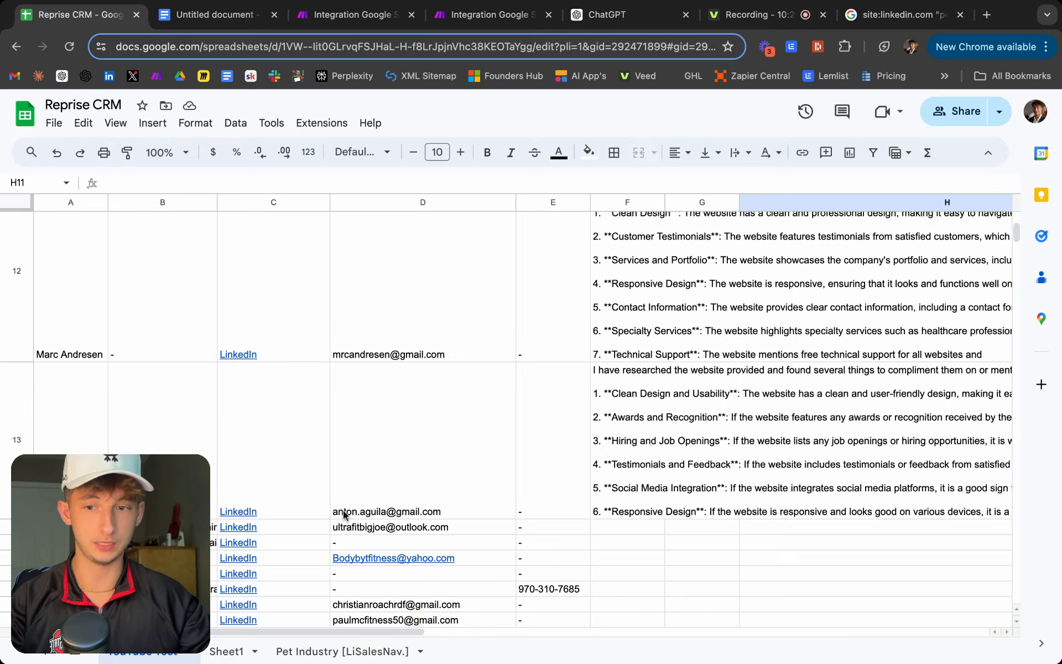
{"action": "scroll", "coordinate": [342, 514], "scroll_direction": "down", "scroll_amount": 3}
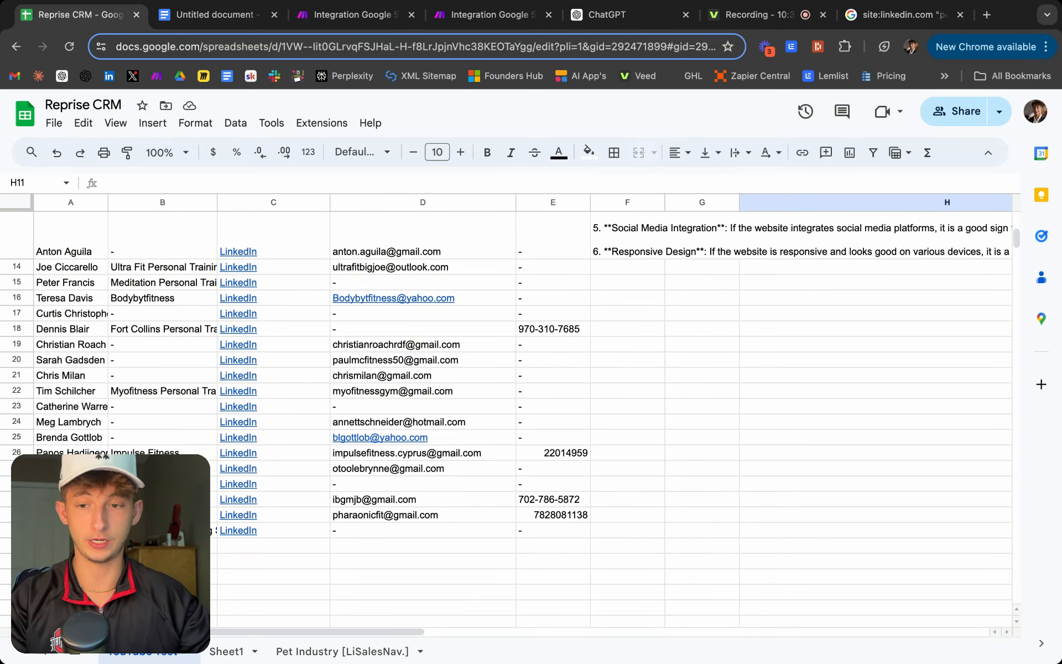
{"action": "scroll", "coordinate": [507, 414], "scroll_direction": "up", "scroll_amount": 5}
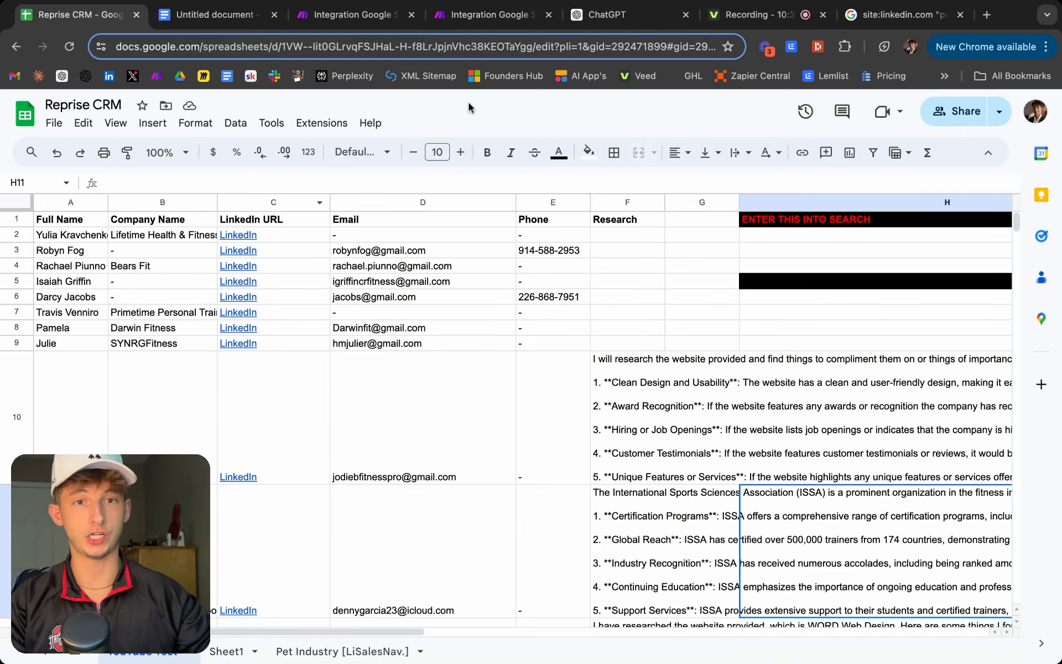
{"action": "left_click", "coordinate": [755, 15]}
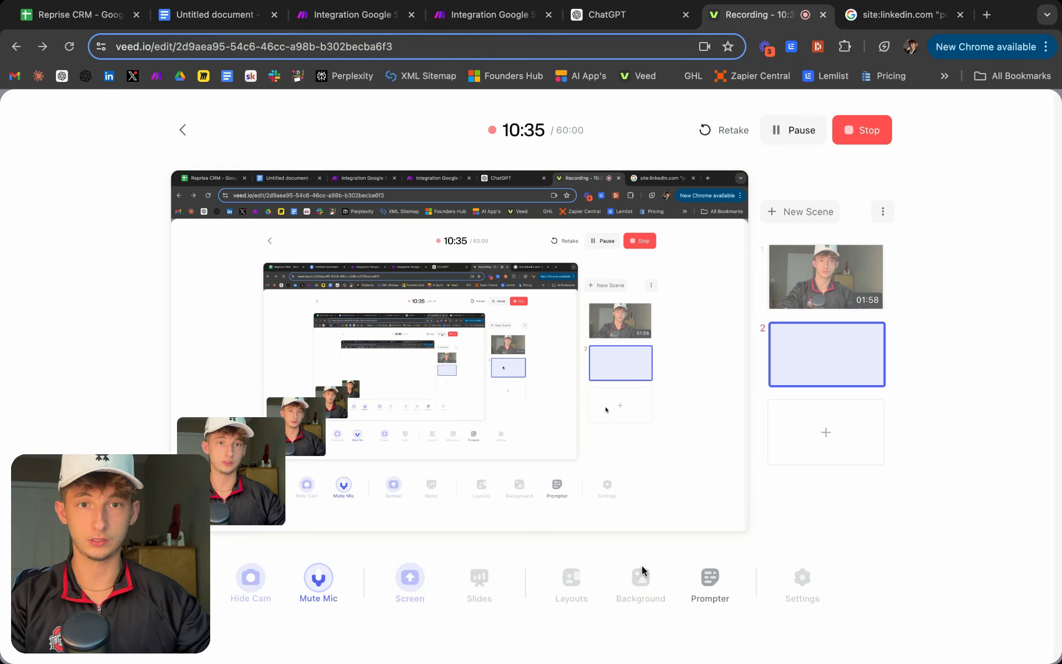
{"action": "left_click", "coordinate": [609, 15]}
Return to the Make scenario, re-enter 1 as the trigger's limit and close the module's settings.
{"action": "left_click", "coordinate": [340, 15]}
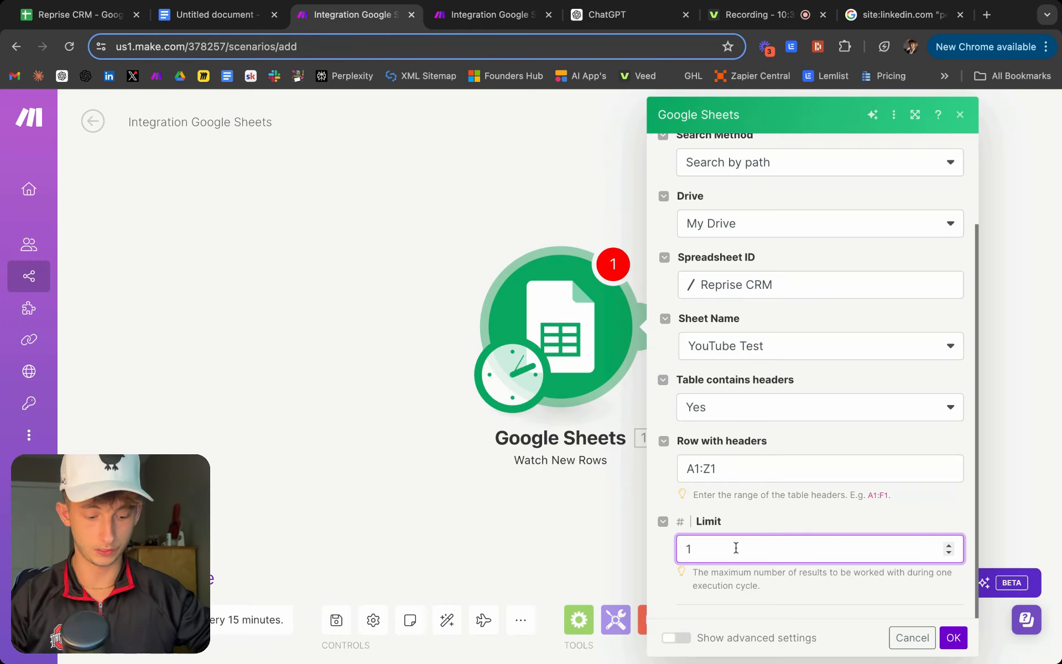
{"action": "key", "text": "BackSpace"}
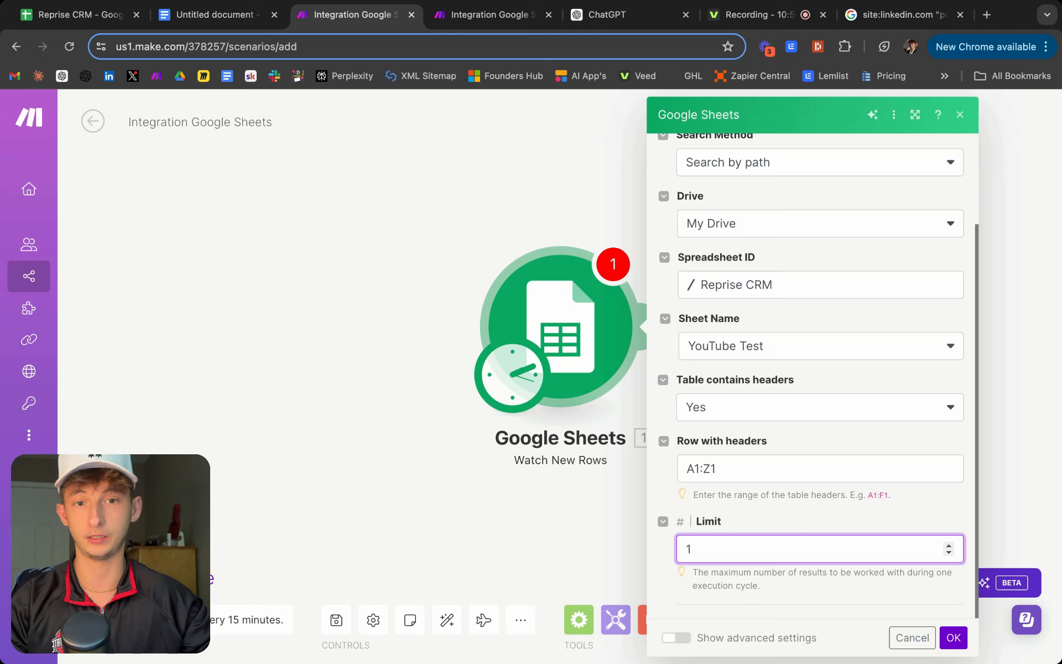
{"action": "left_click", "coordinate": [290, 426]}
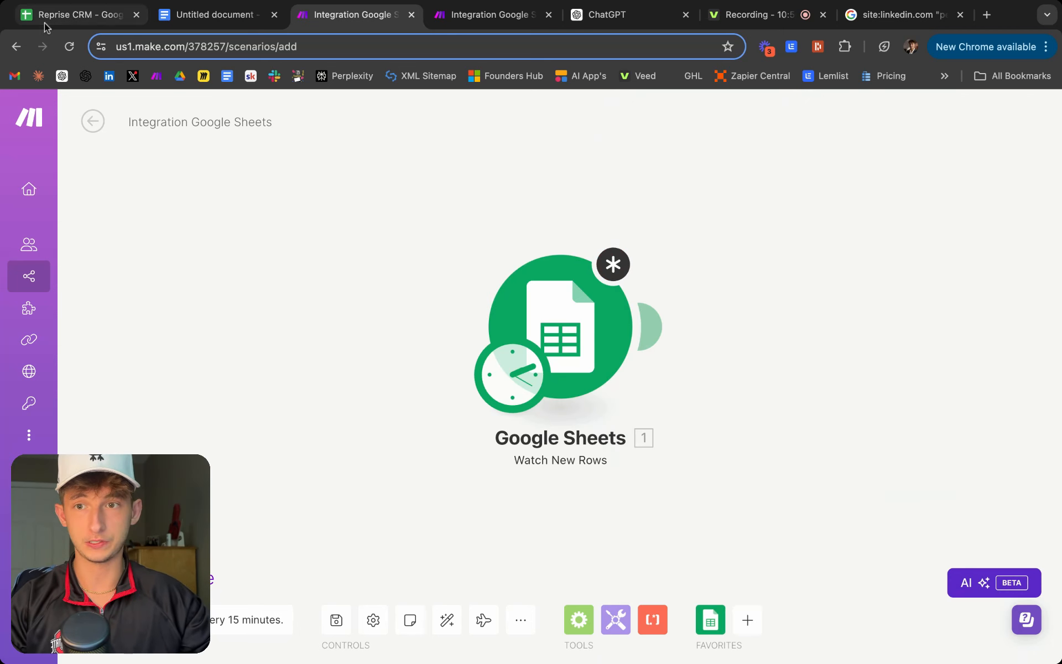
Switch to the Reprise CRM sheet and go through the Email column entries in rows 3 to 6.
{"action": "left_click", "coordinate": [56, 17]}
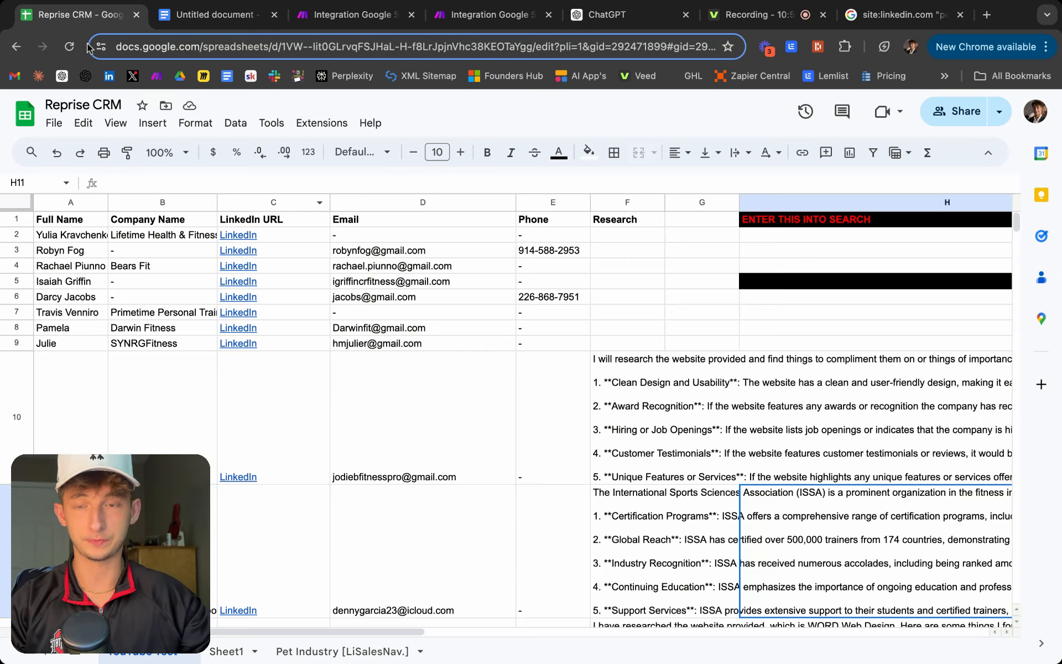
{"action": "left_click", "coordinate": [348, 252]}
{"action": "left_click", "coordinate": [358, 267]}
{"action": "left_click", "coordinate": [365, 283]}
{"action": "left_click", "coordinate": [368, 298]}
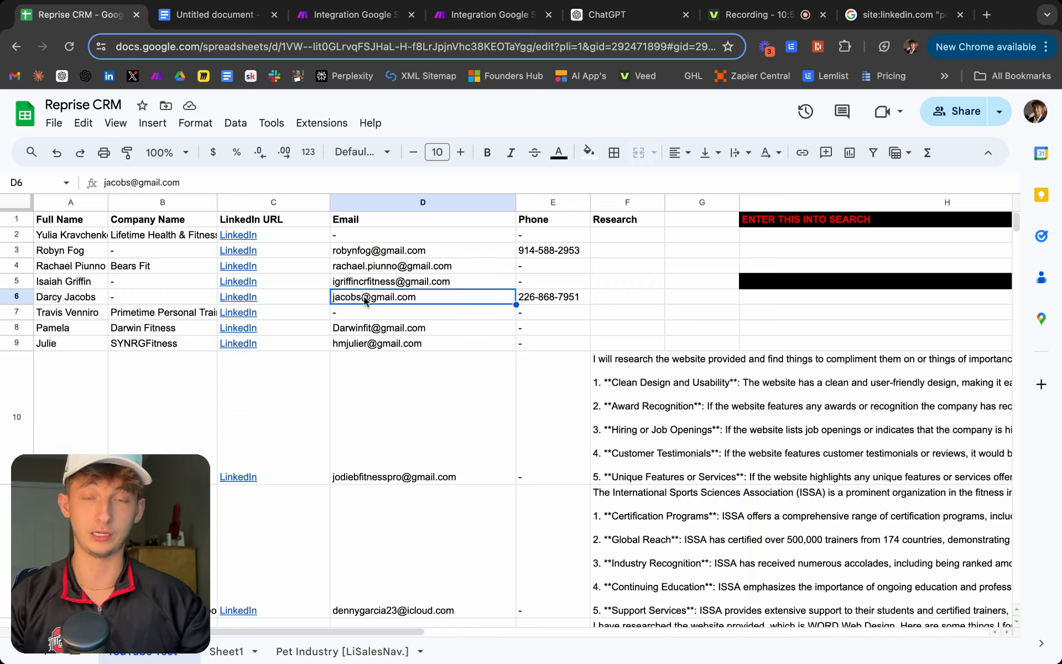
Return to the Make scenario, review the Watch New Rows settings for the YouTube Test sheet and save them.
{"action": "left_click", "coordinate": [332, 16]}
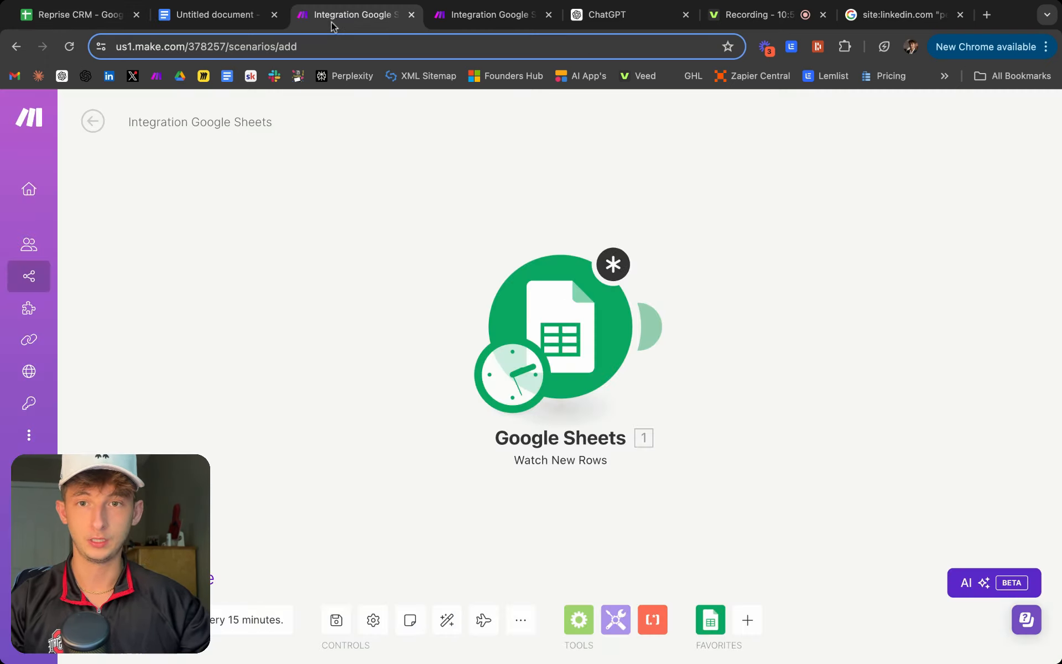
{"action": "left_click", "coordinate": [502, 322]}
{"action": "scroll", "coordinate": [787, 500], "scroll_direction": "down", "scroll_amount": 4}
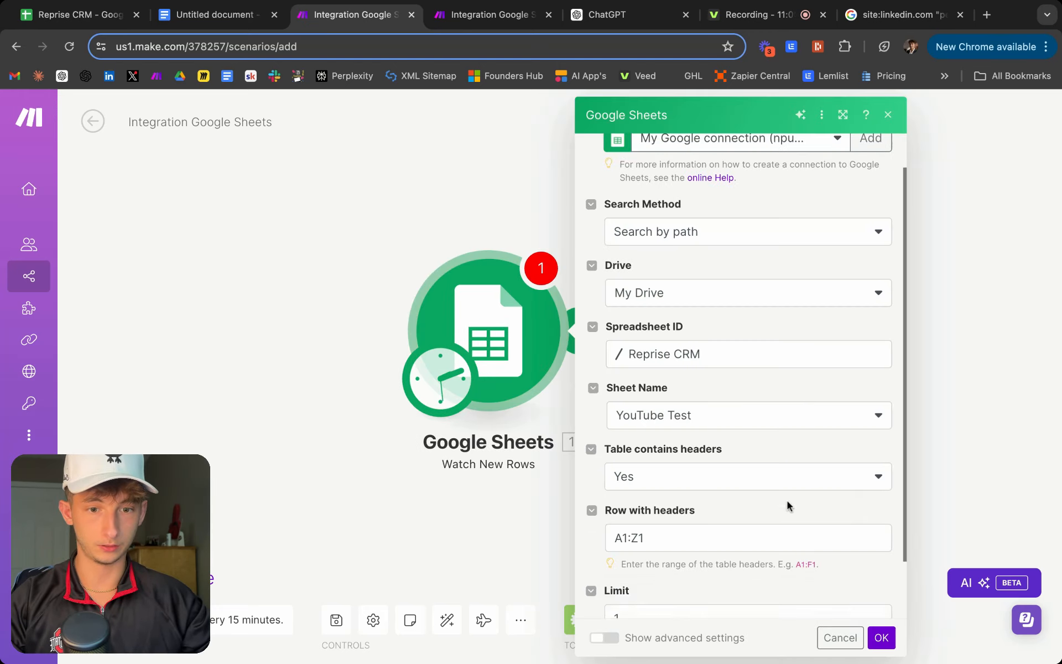
{"action": "left_click", "coordinate": [881, 637]}
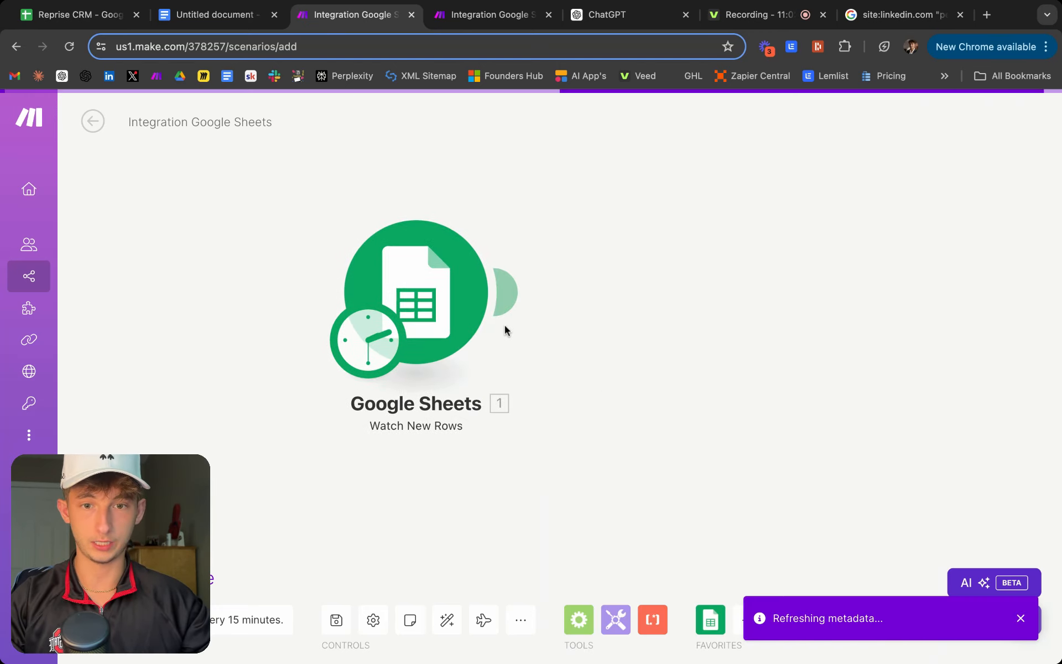
Add a Gmail Send an Email module after the Google Sheets Watch New Rows trigger.
{"action": "left_click", "coordinate": [509, 290]}
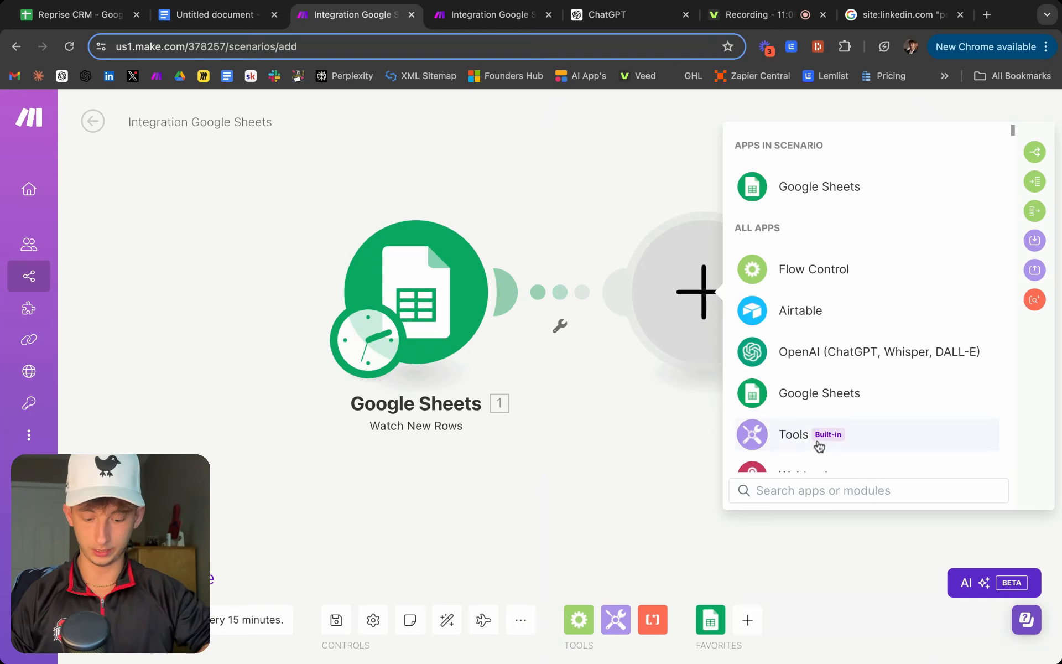
{"action": "type", "text": "gmail"}
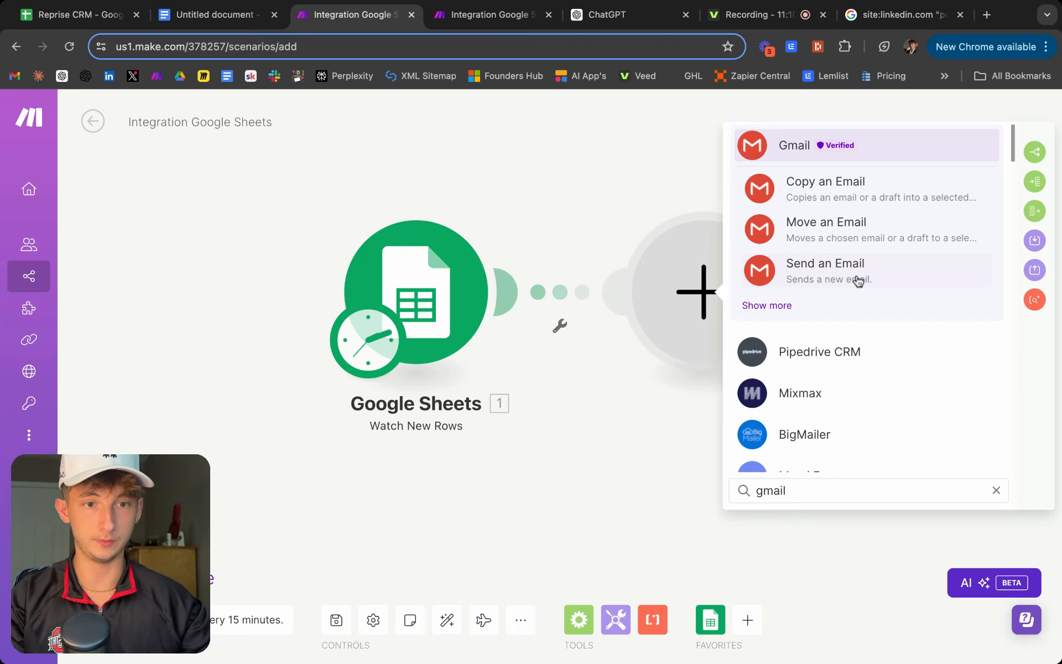
{"action": "left_click", "coordinate": [863, 271]}
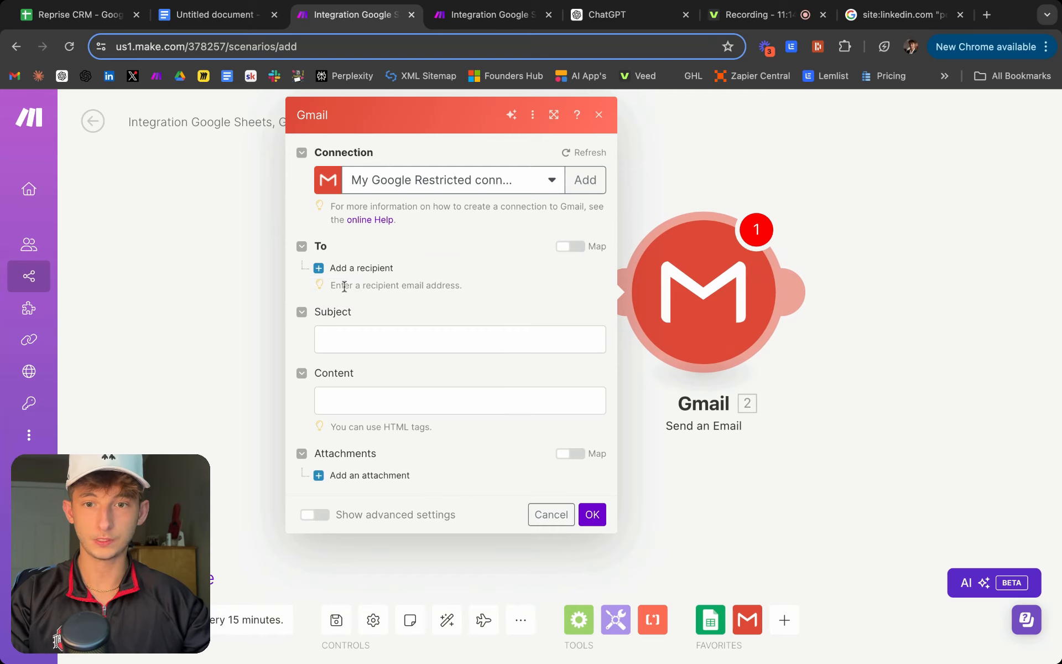
Add a recipient to the Gmail module and map its address to the sheet's Email (D) column.
{"action": "left_click", "coordinate": [351, 278]}
{"action": "left_click", "coordinate": [352, 294]}
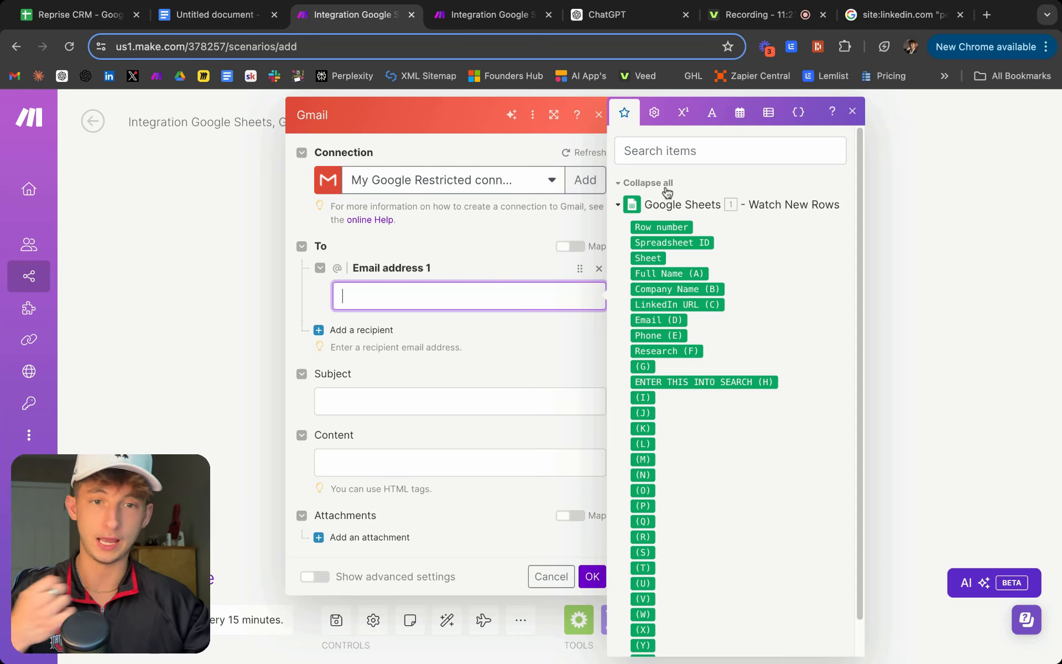
{"action": "scroll", "coordinate": [669, 221], "scroll_direction": "down", "scroll_amount": 1}
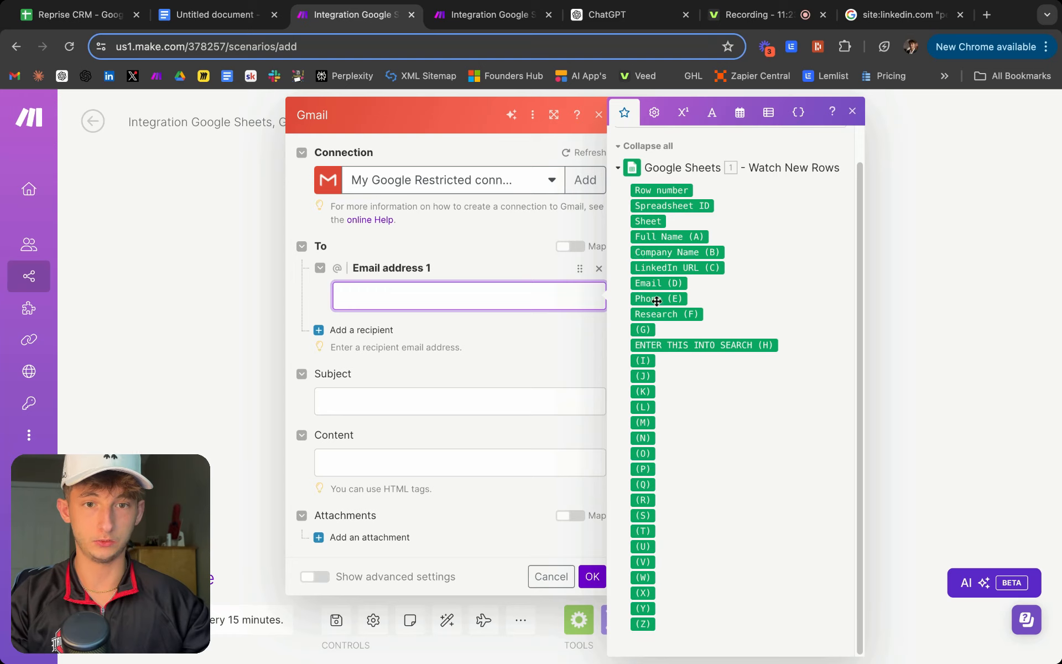
{"action": "left_click", "coordinate": [648, 283]}
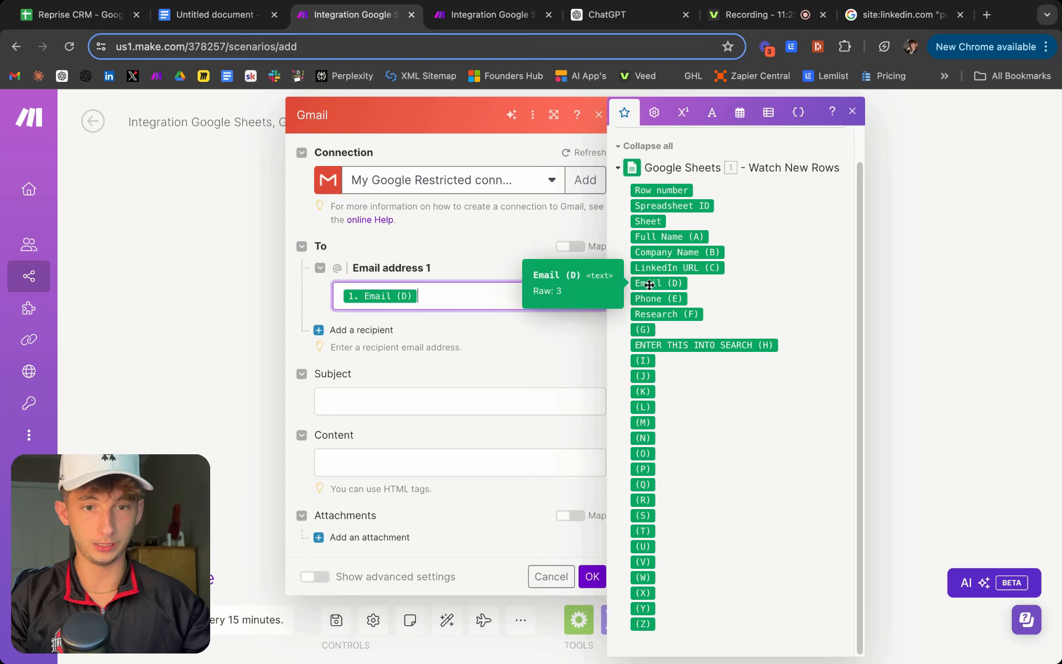
Set the email subject to "Quick Question" and the content to "Hey, " followed by the mapped Full Name (A) value.
{"action": "left_click", "coordinate": [371, 399]}
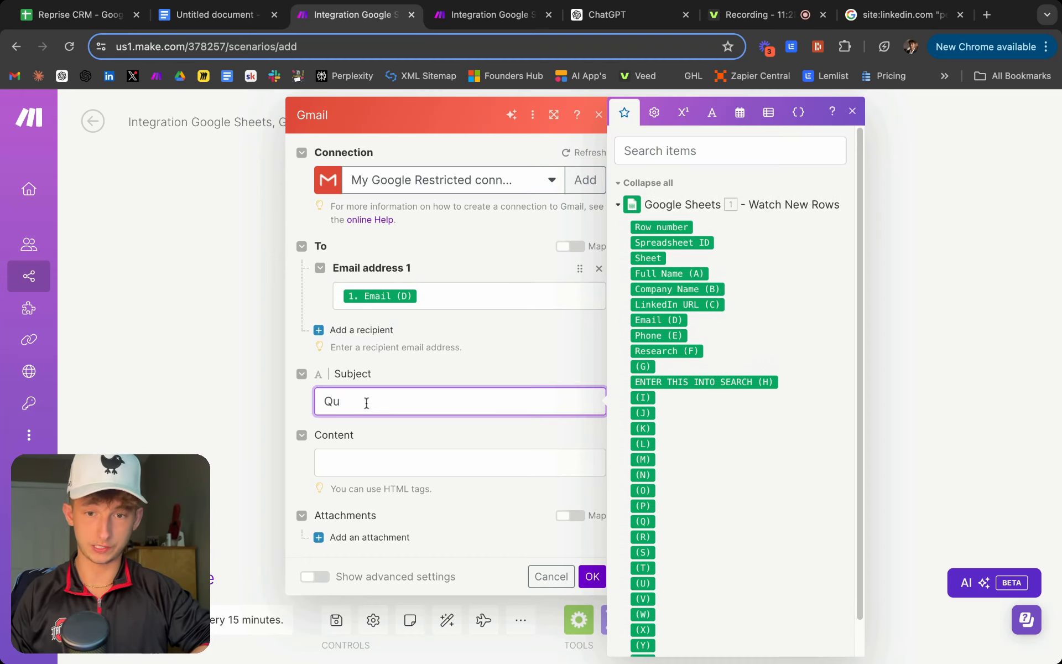
{"action": "type", "text": "Quick Question"}
{"action": "key", "text": "Tab"}
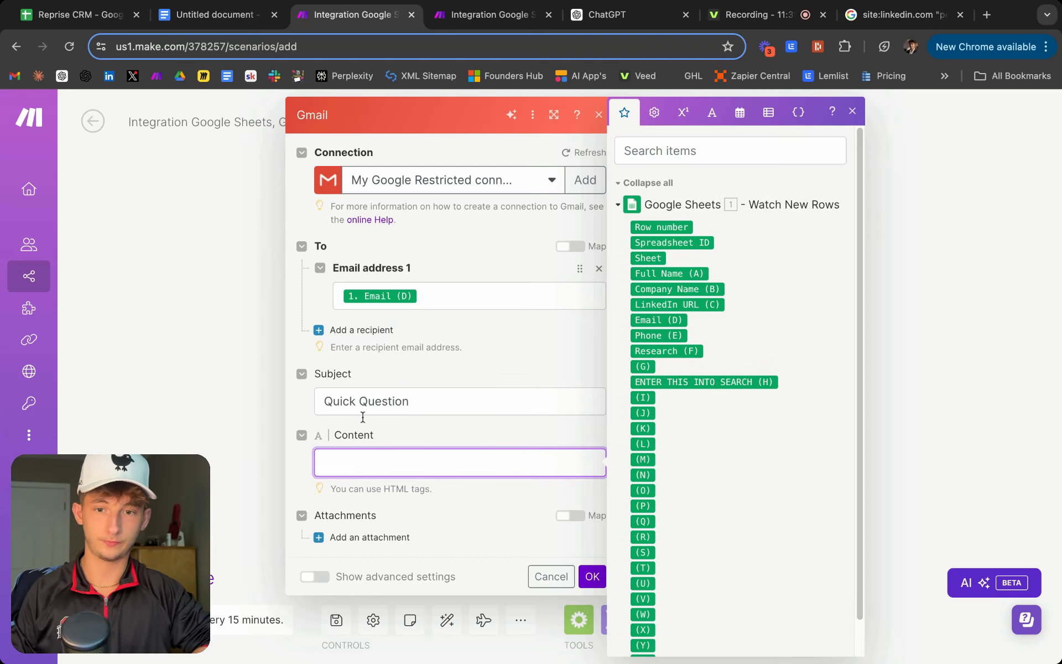
{"action": "type", "text": "Hey,"}
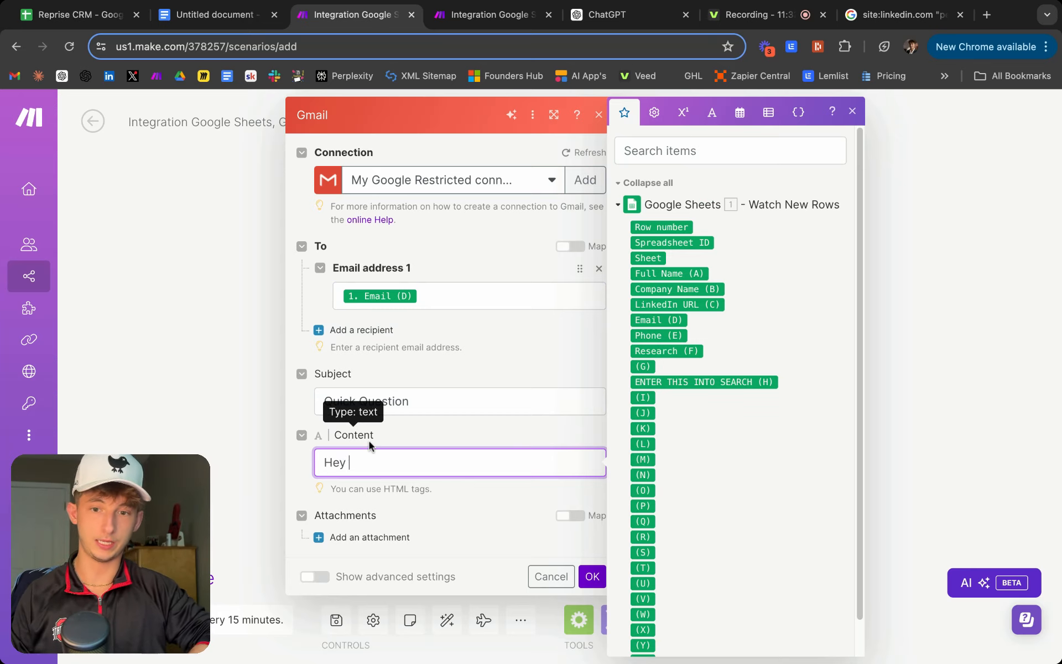
{"action": "left_click", "coordinate": [688, 273]}
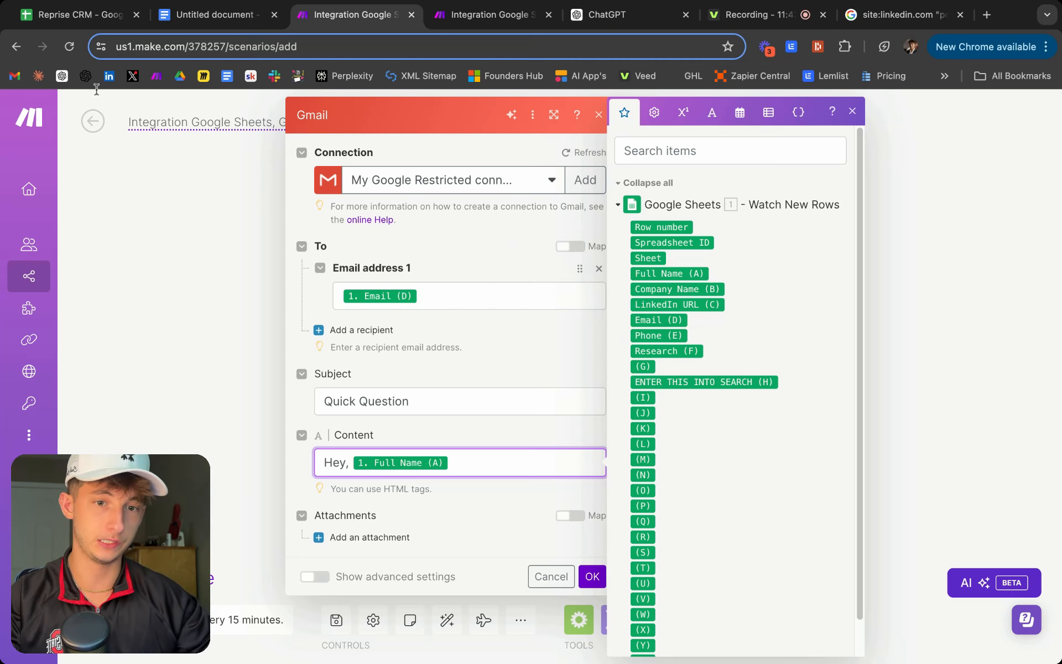
Switch to the Reprise CRM sheet and go through the header cells in row 1, starting at Full Name.
{"action": "left_click", "coordinate": [83, 14]}
{"action": "left_click", "coordinate": [72, 221]}
{"action": "key", "text": "shift+Right"}
{"action": "key", "text": "shift+Right"}
{"action": "key", "text": "shift+Right"}
{"action": "key", "text": "shift+Down"}
{"action": "key", "text": "shift+Up"}
{"action": "key", "text": "shift+Right"}
{"action": "key", "text": "shift+Right"}
{"action": "key", "text": "shift+Left"}
{"action": "key", "text": "shift+Left"}
{"action": "key", "text": "shift+Left"}
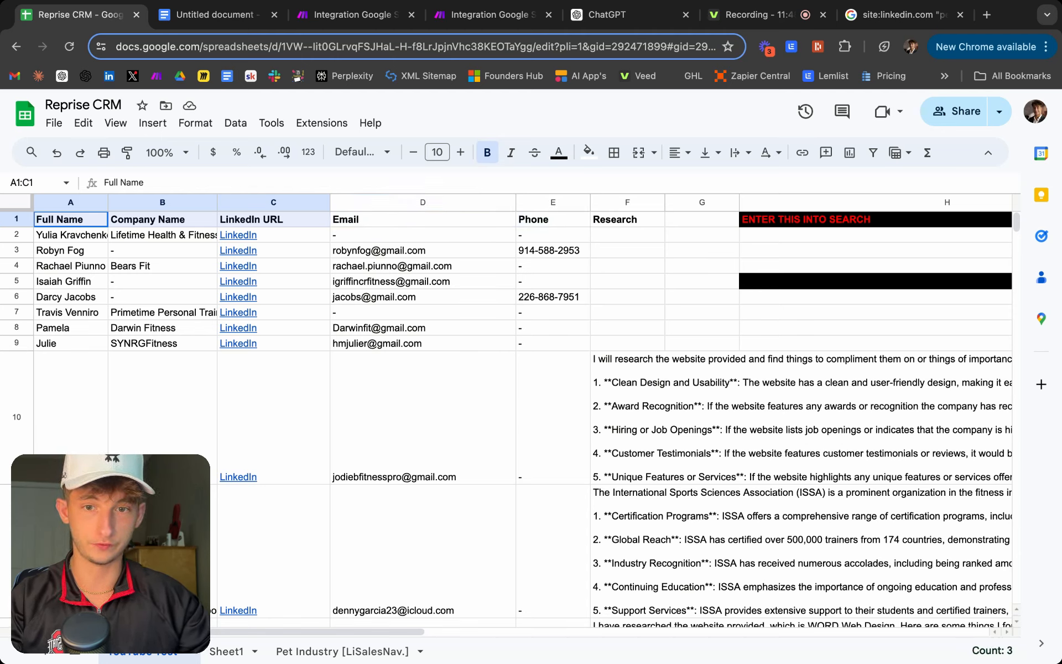
{"action": "key", "text": "shift+Left"}
{"action": "key", "text": "shift+Left"}
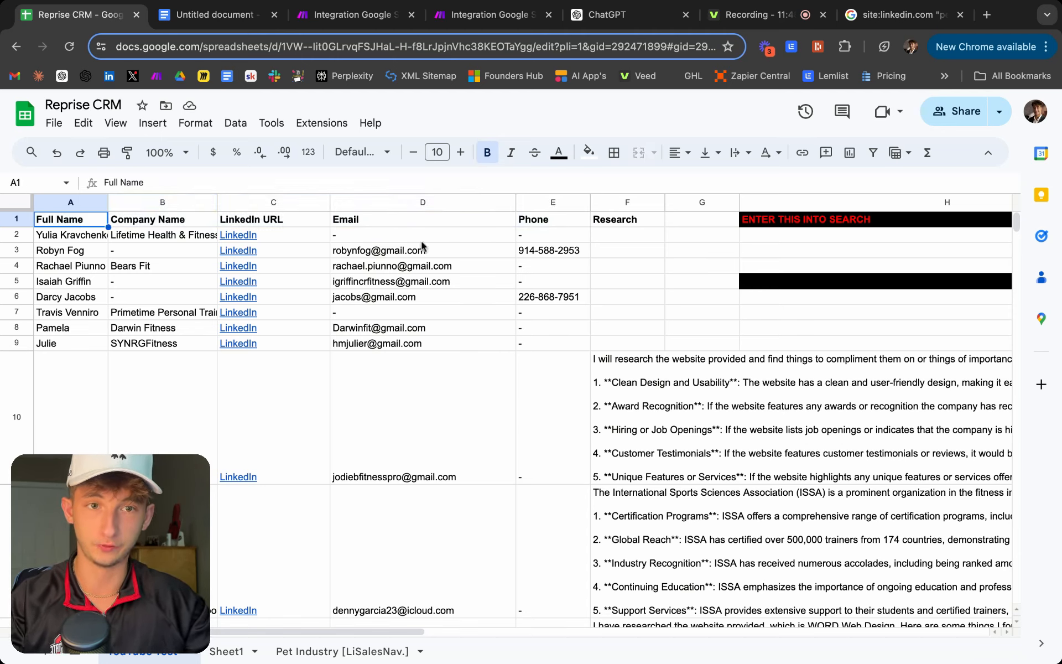
Return to the Make scenario with the Gmail module and save the module's settings.
{"action": "left_click", "coordinate": [354, 14]}
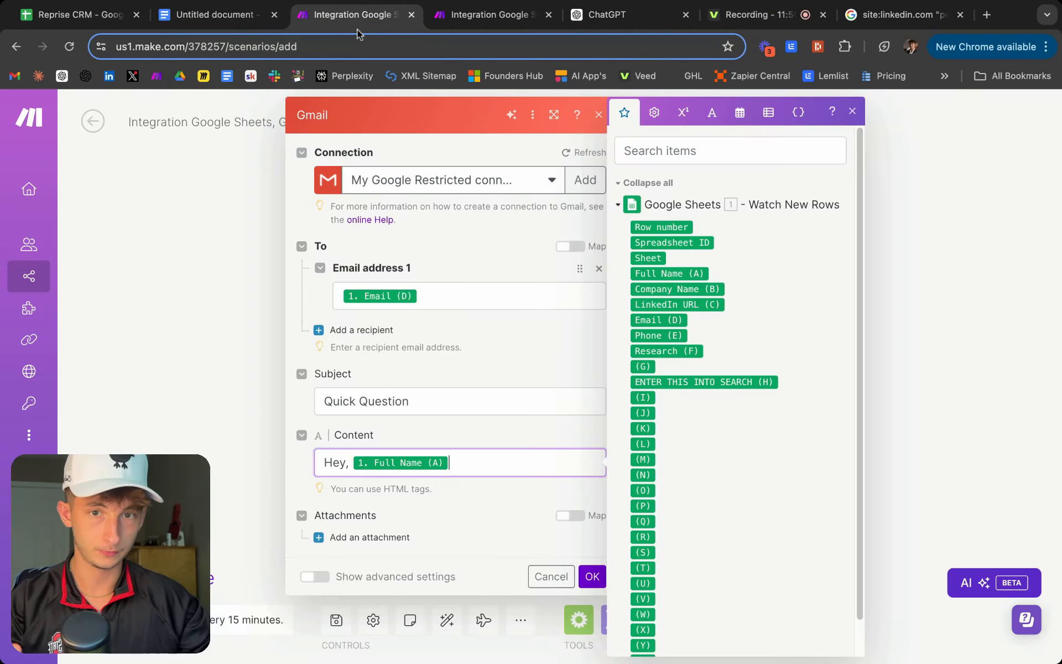
{"action": "left_click", "coordinate": [591, 576]}
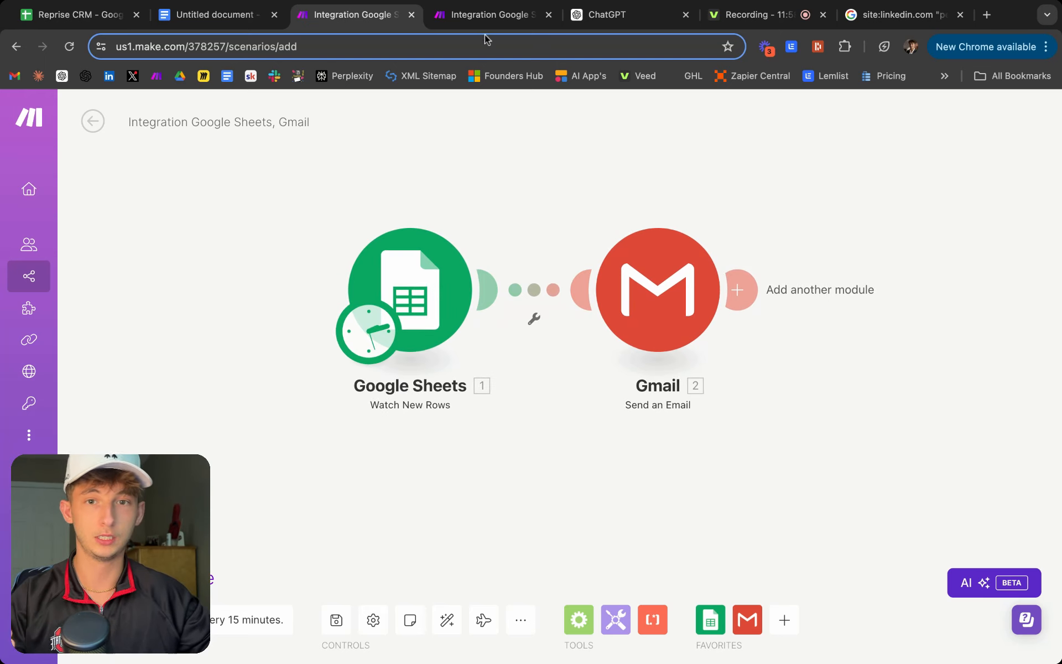
Switch to the Google Sheets and Perplexity AI scenario, reload it and add a Google Sheets Watch New Rows trigger.
{"action": "left_click", "coordinate": [486, 17]}
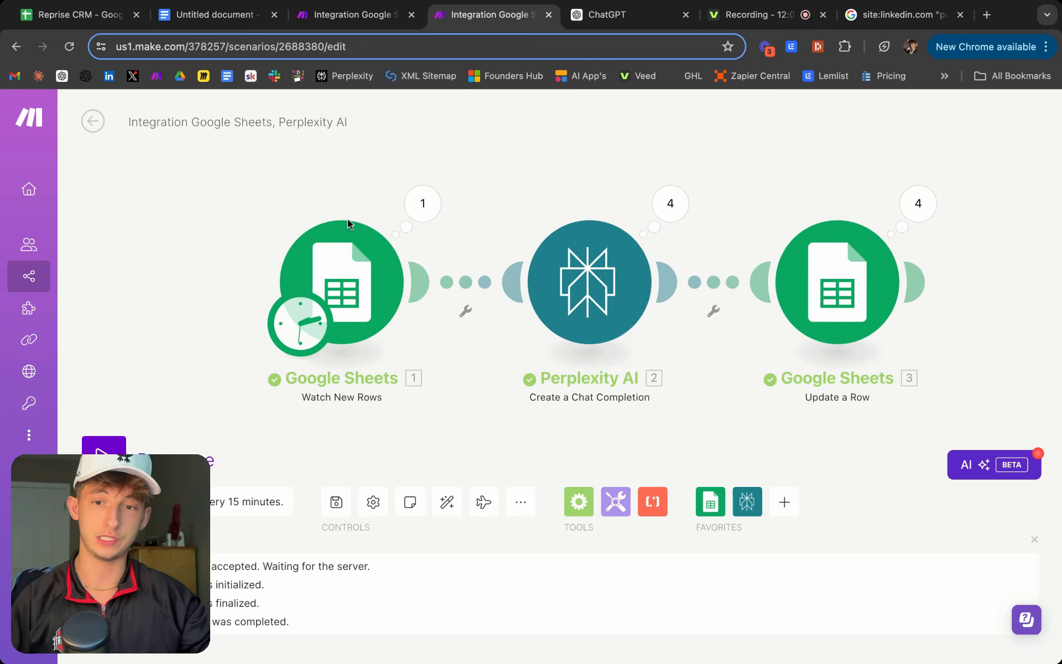
{"action": "left_click", "coordinate": [69, 46]}
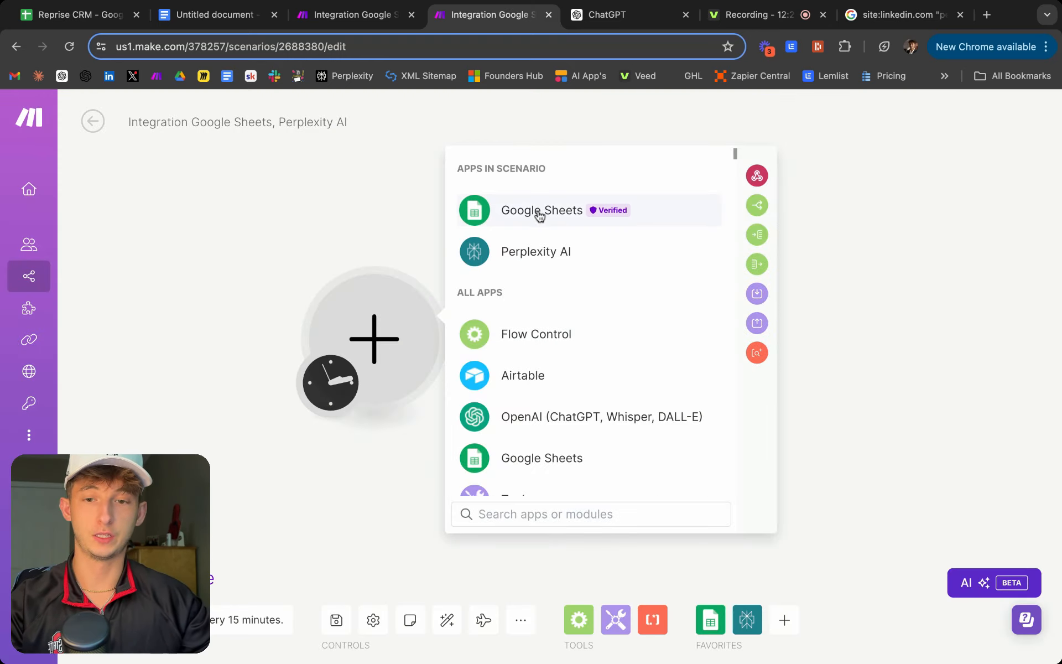
{"action": "left_click", "coordinate": [540, 214]}
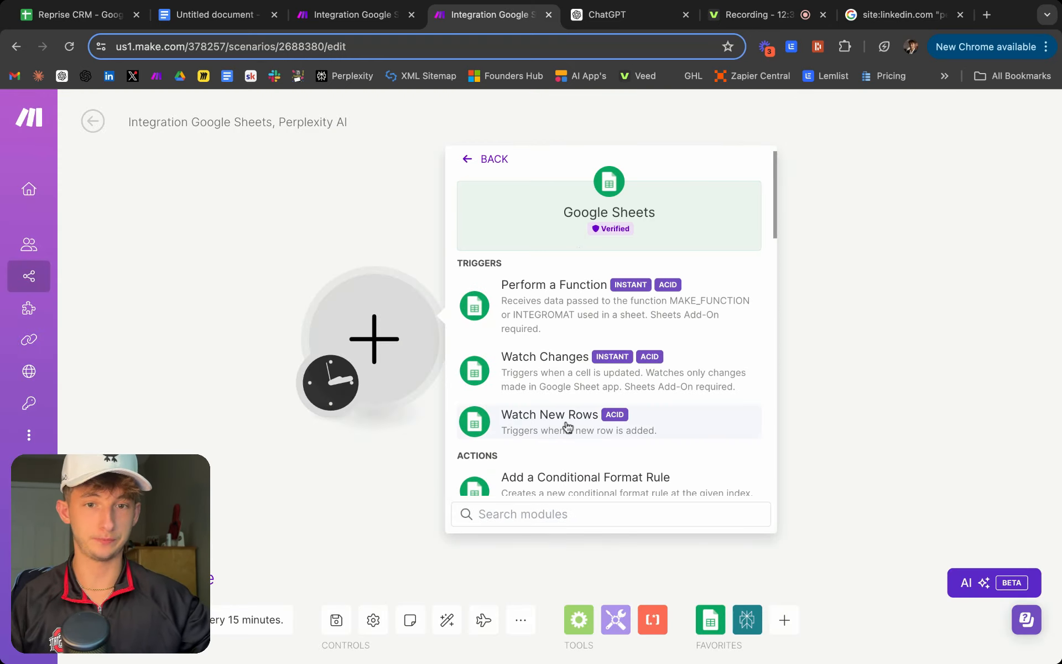
{"action": "left_click", "coordinate": [546, 433]}
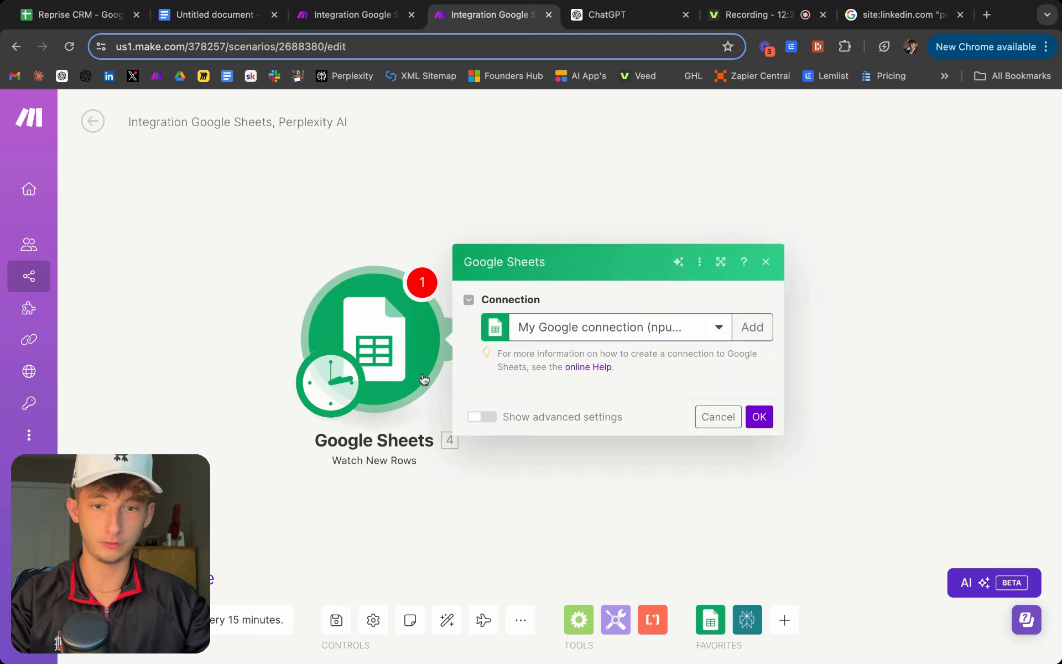
Choose the Reprise CRM spreadsheet and its YouTube Test sheet as the source for the Watch New Rows trigger.
{"action": "scroll", "coordinate": [608, 376], "scroll_direction": "down", "scroll_amount": 1}
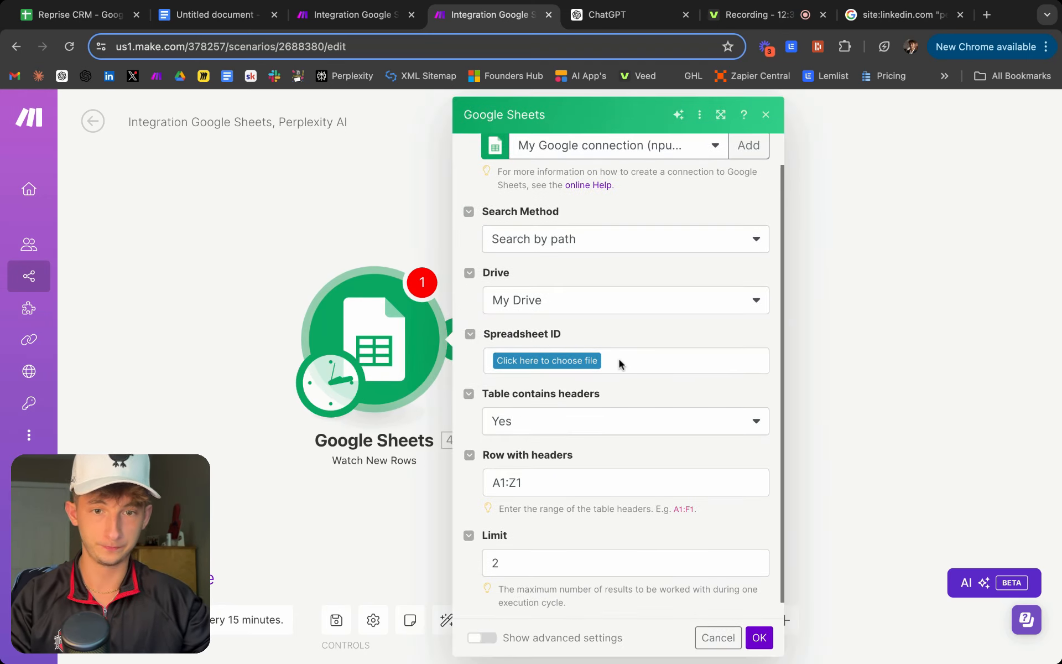
{"action": "left_click", "coordinate": [561, 360]}
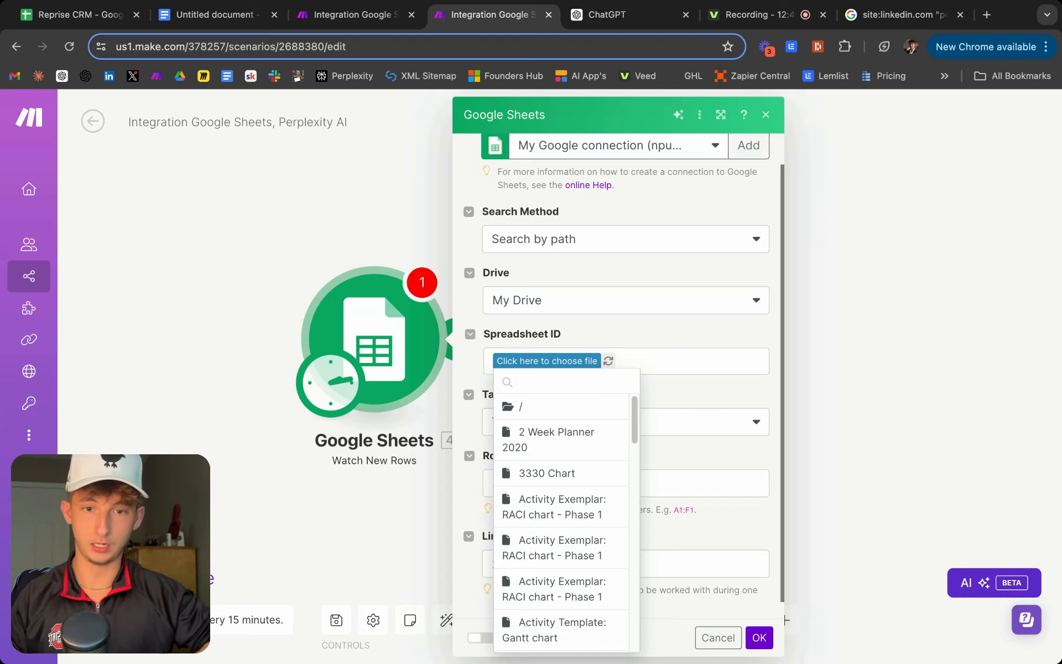
{"action": "type", "text": "reprise"}
{"action": "left_click", "coordinate": [575, 474]}
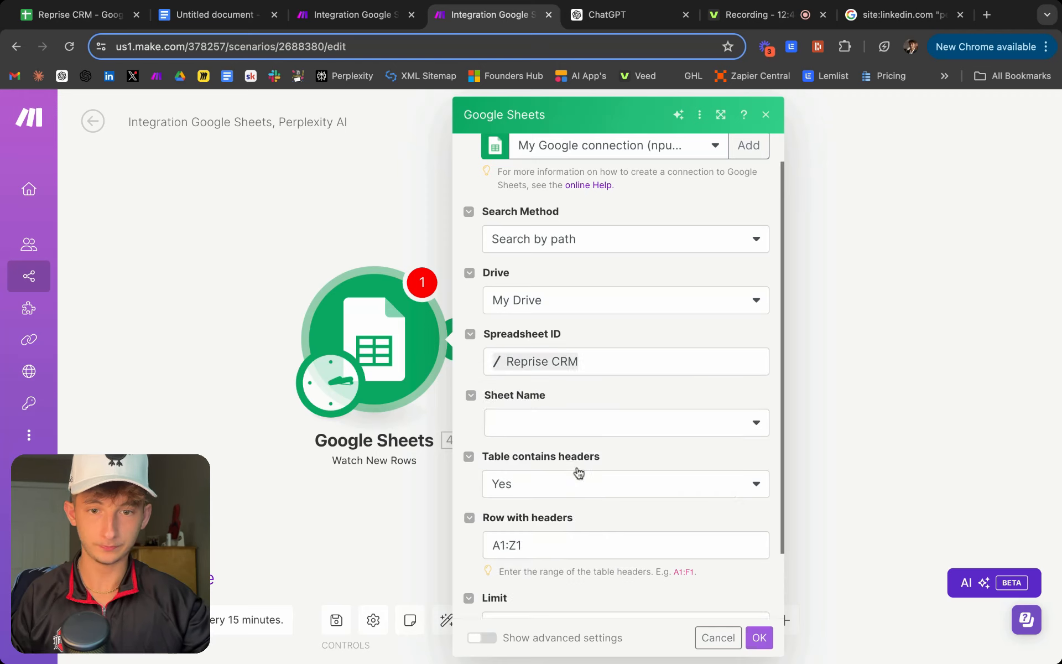
{"action": "scroll", "coordinate": [616, 458], "scroll_direction": "down", "scroll_amount": 2}
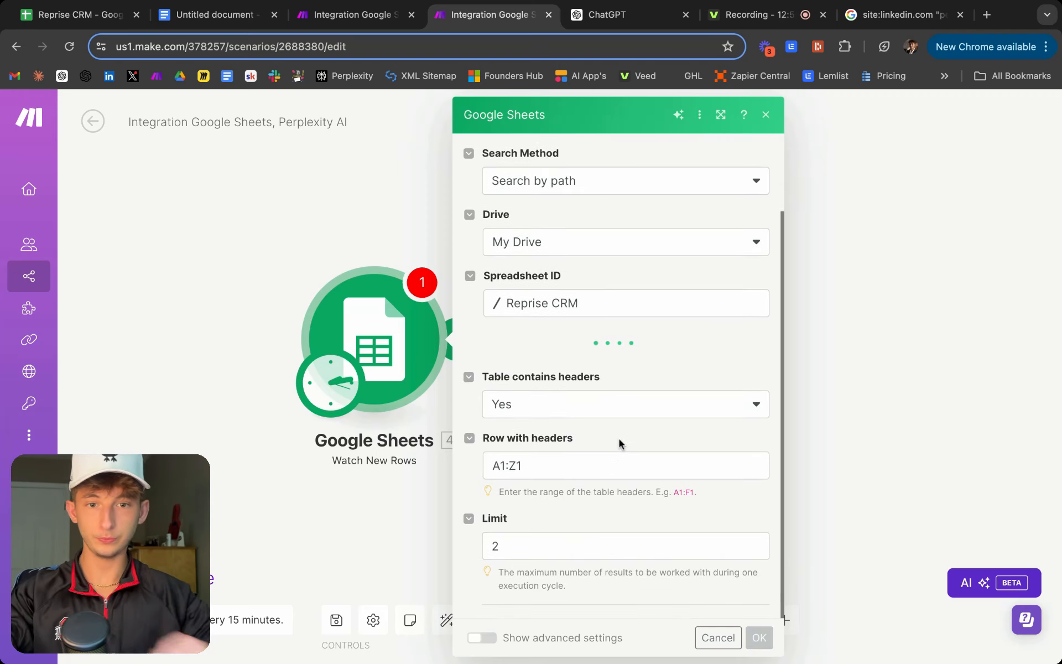
{"action": "left_click", "coordinate": [562, 370]}
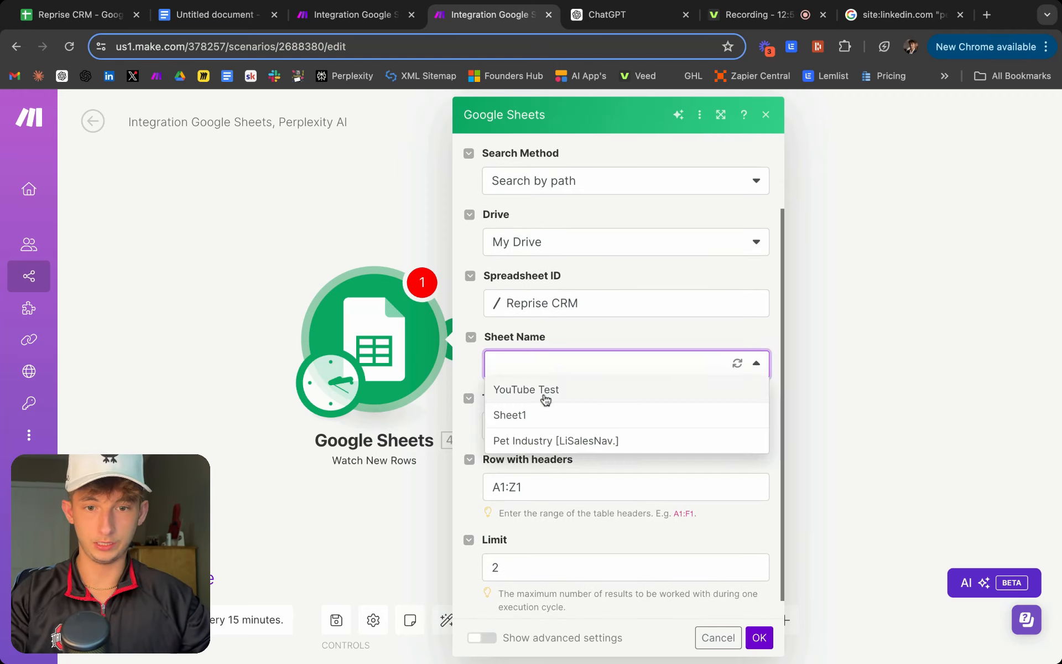
{"action": "left_click", "coordinate": [543, 390]}
Set the Watch New Rows limit to 5 and save the trigger's settings.
{"action": "scroll", "coordinate": [743, 600], "scroll_direction": "down", "scroll_amount": 1}
{"action": "left_click", "coordinate": [544, 546]}
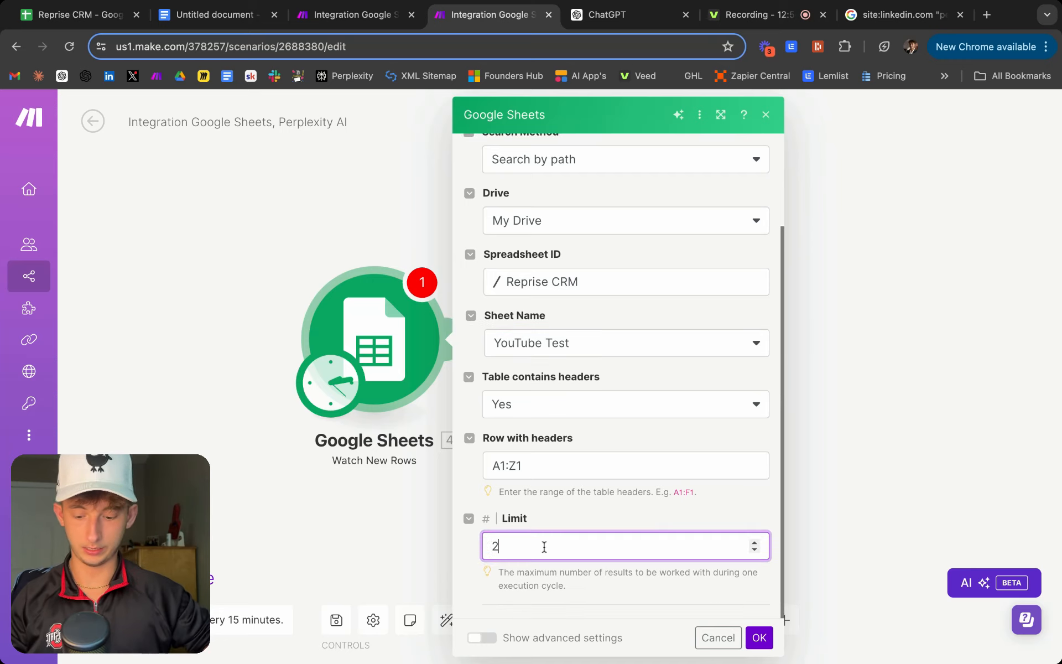
{"action": "key", "text": "BackSpace"}
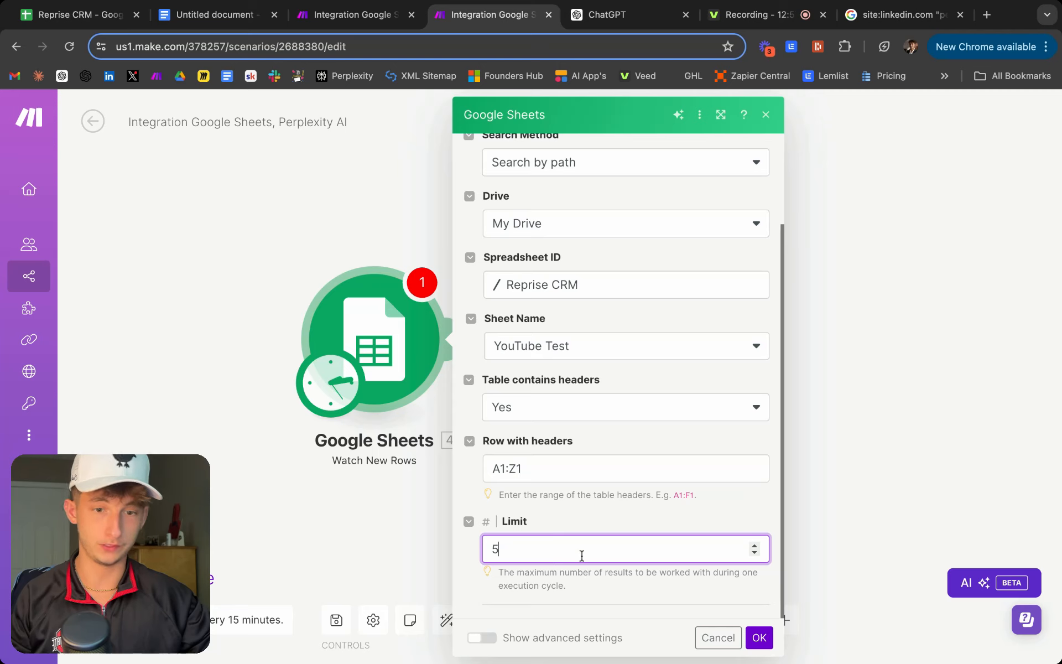
{"action": "left_click", "coordinate": [759, 638]}
Add a Perplexity AI Create a Chat Completion module after the trigger and set its Max Tokens to 200.
{"action": "left_click", "coordinate": [471, 353]}
{"action": "left_click", "coordinate": [832, 261]}
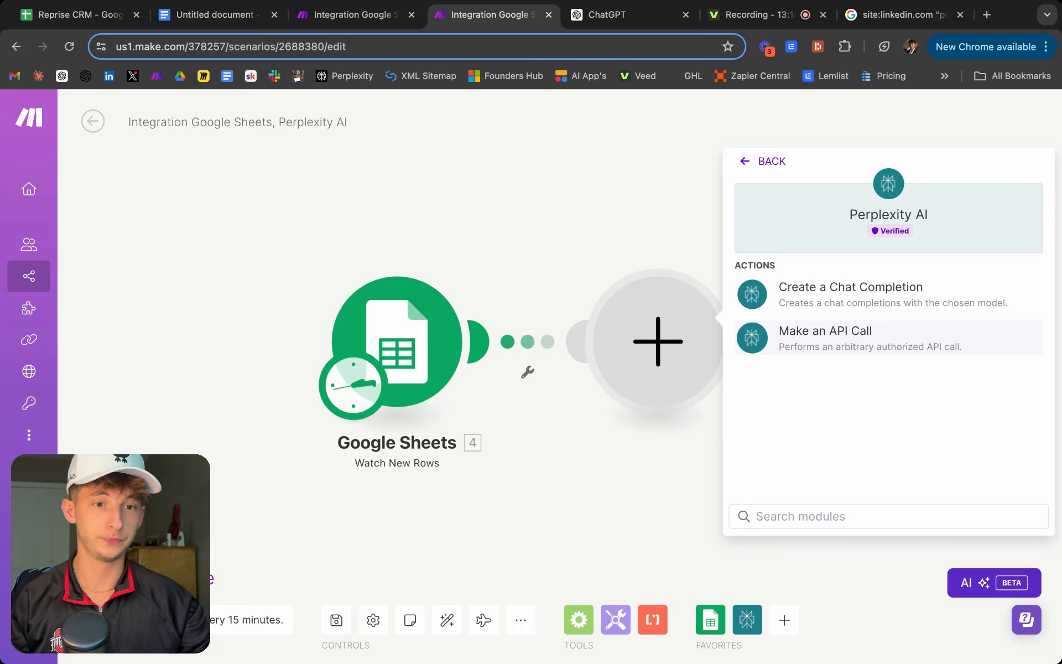
{"action": "left_click", "coordinate": [816, 311]}
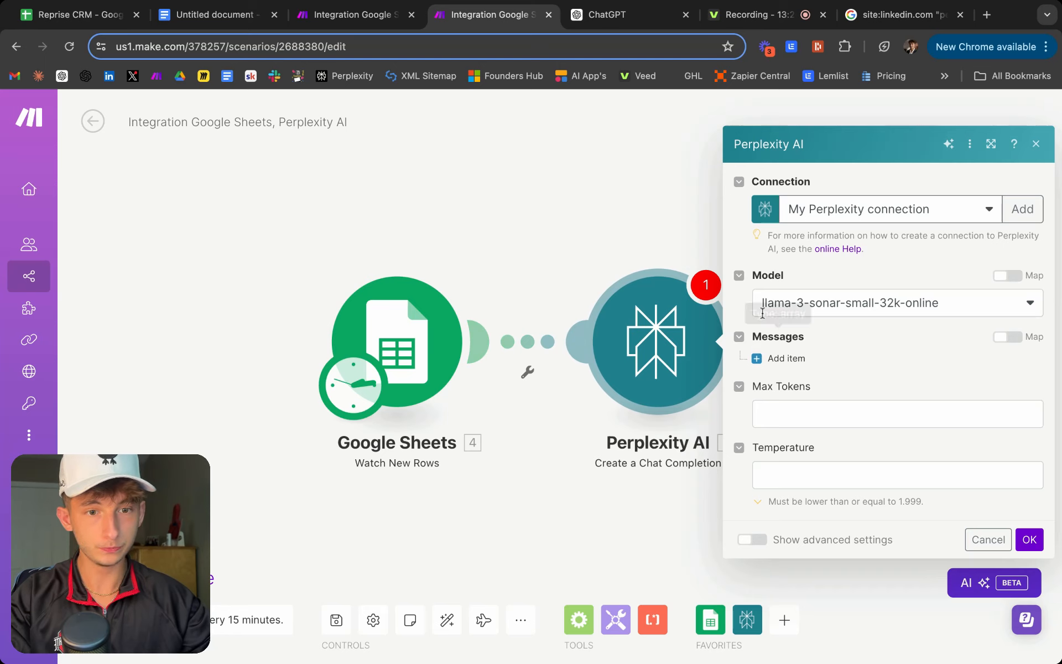
{"action": "left_click", "coordinate": [778, 412]}
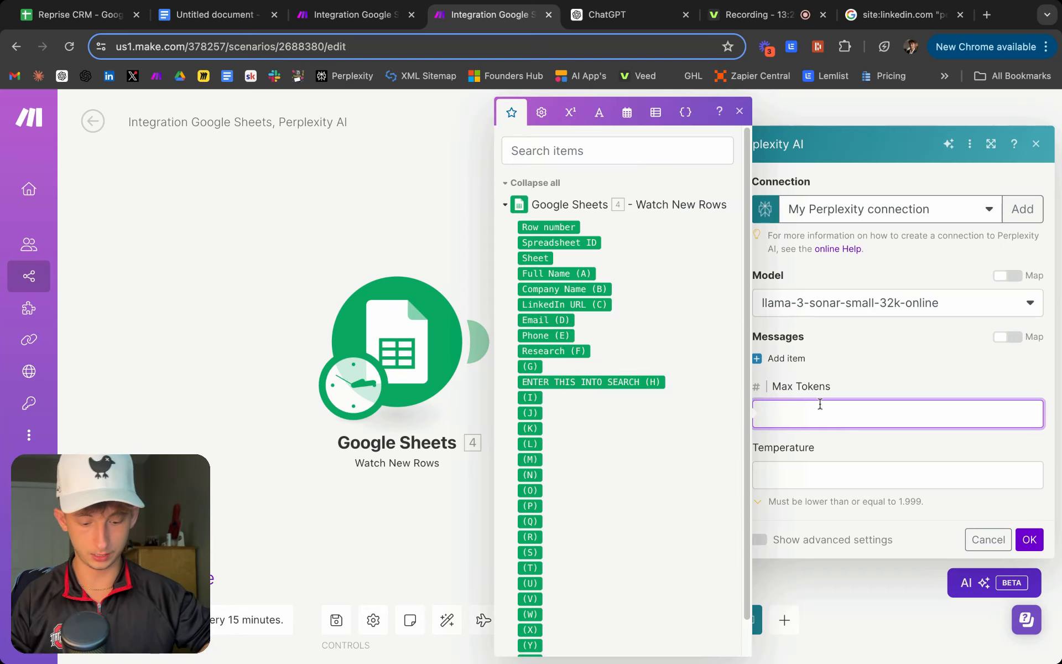
{"action": "type", "text": "200"}
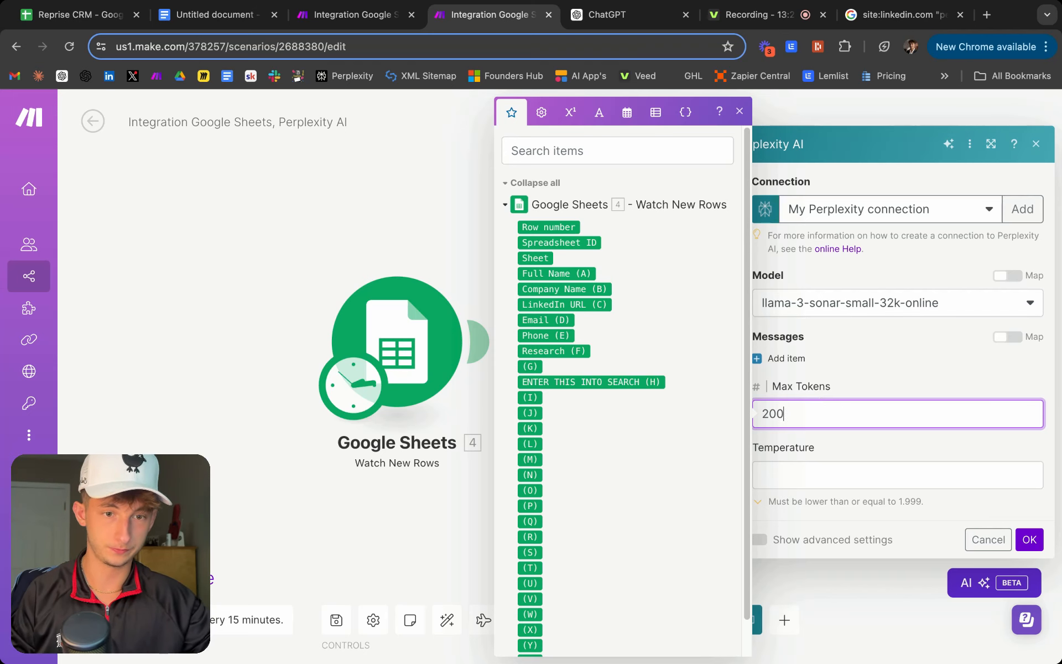
Add a message to the Perplexity AI module reading "Research this company. Here's there company name:" followed by the trigger's Company Name (B) value.
{"action": "left_click", "coordinate": [786, 358]}
{"action": "left_click", "coordinate": [820, 377]}
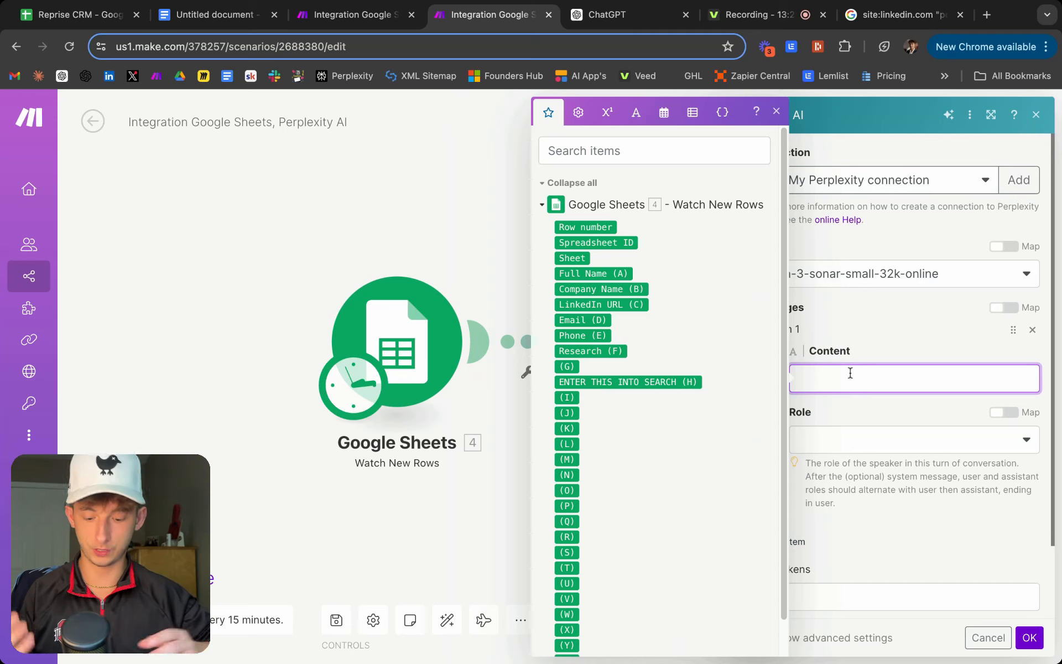
{"action": "type", "text": "Research "}
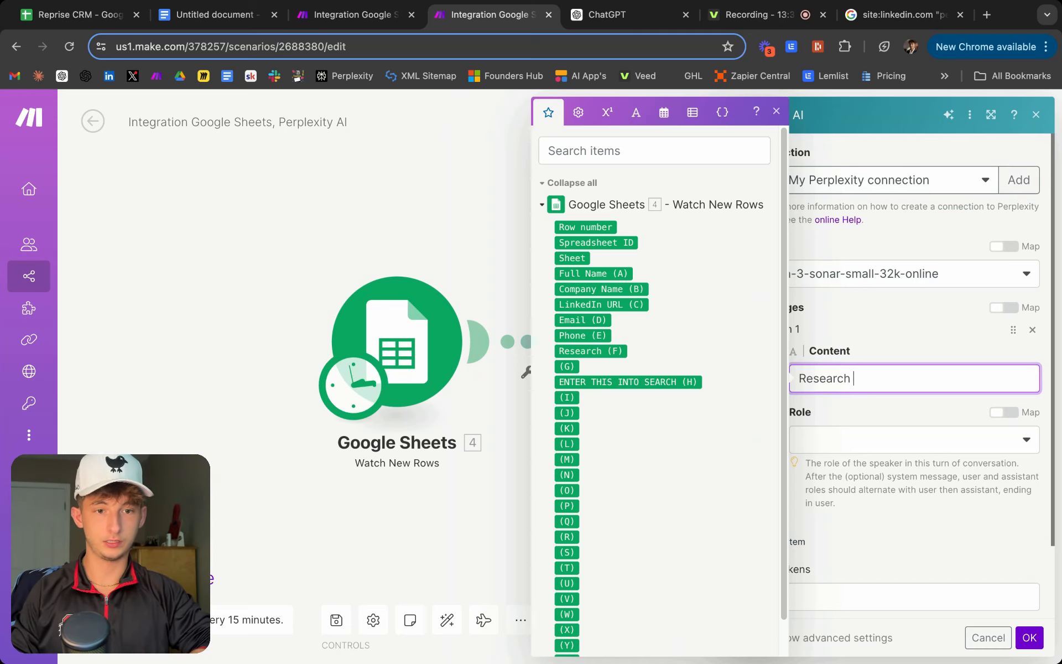
{"action": "type", "text": "this company. "}
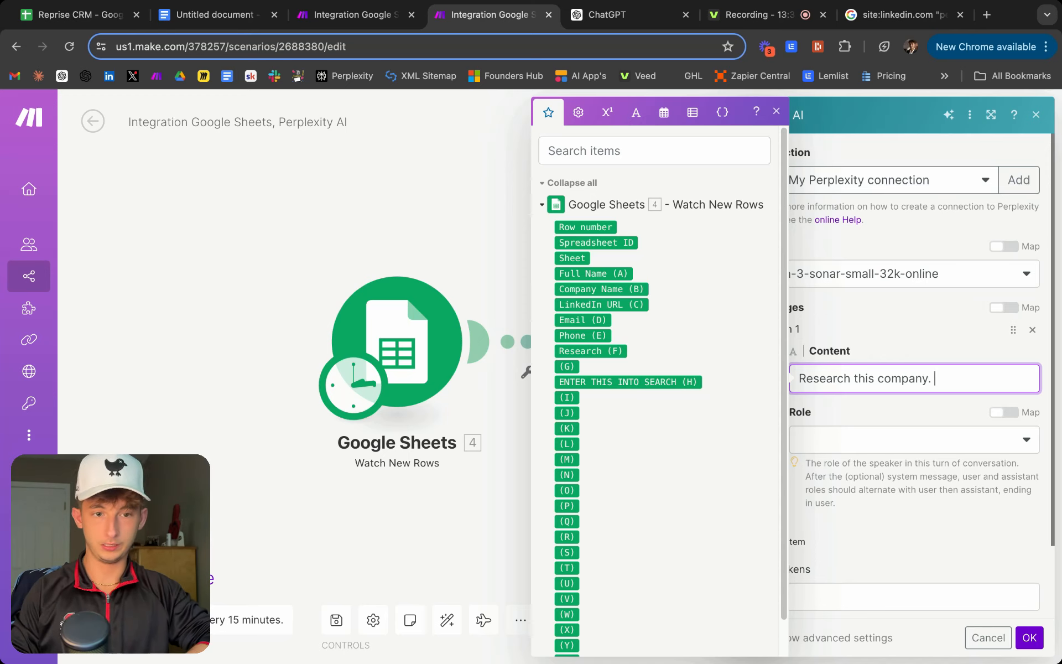
{"action": "type", "text": "Here's there co"}
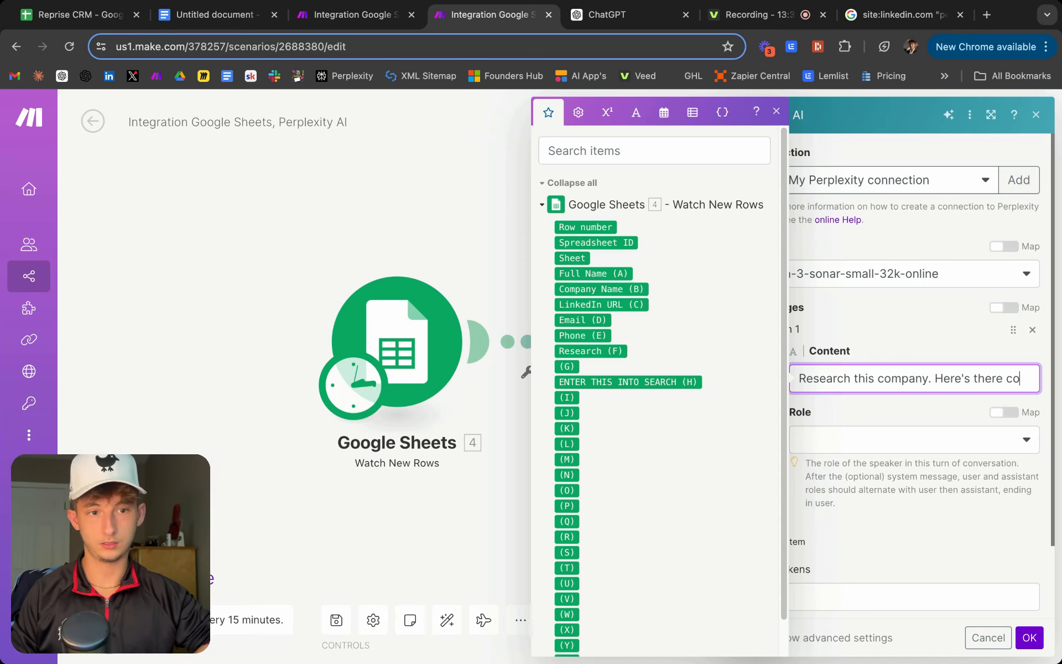
{"action": "type", "text": "ma"}
{"action": "key", "text": "BackSpace"}
{"action": "key", "text": "BackSpace"}
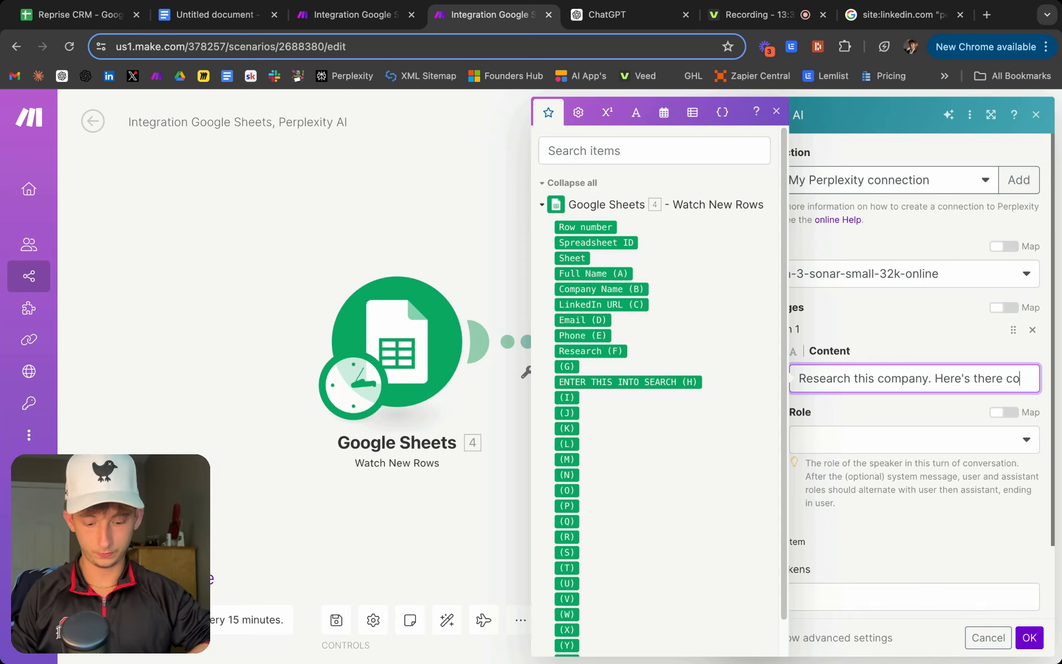
{"action": "type", "text": "mpany na"}
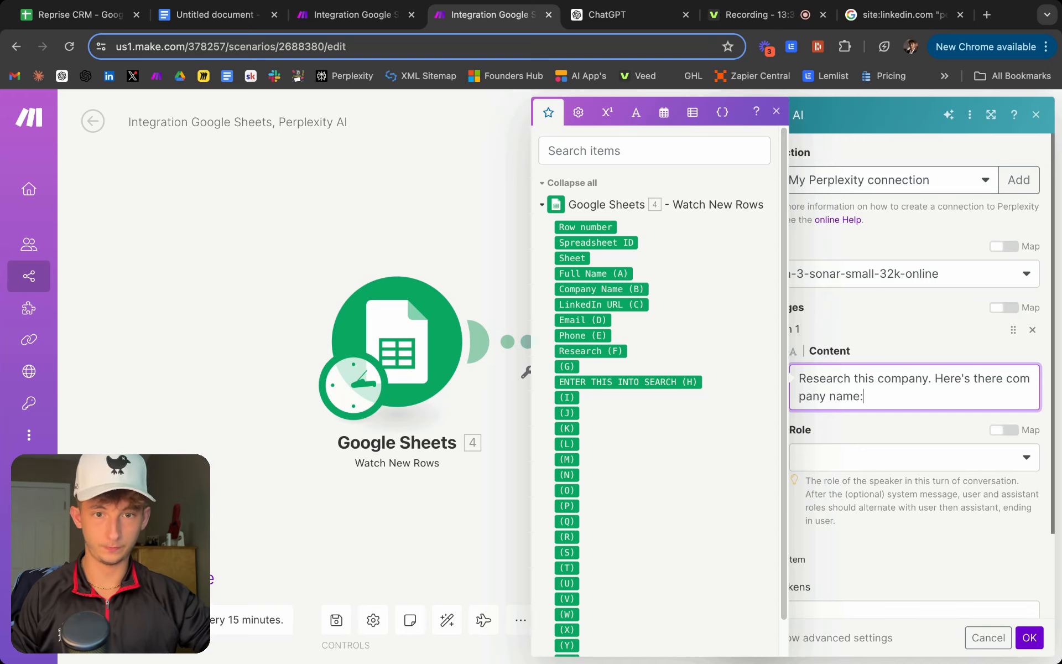
{"action": "type", "text": "me:"}
{"action": "left_click", "coordinate": [601, 289]}
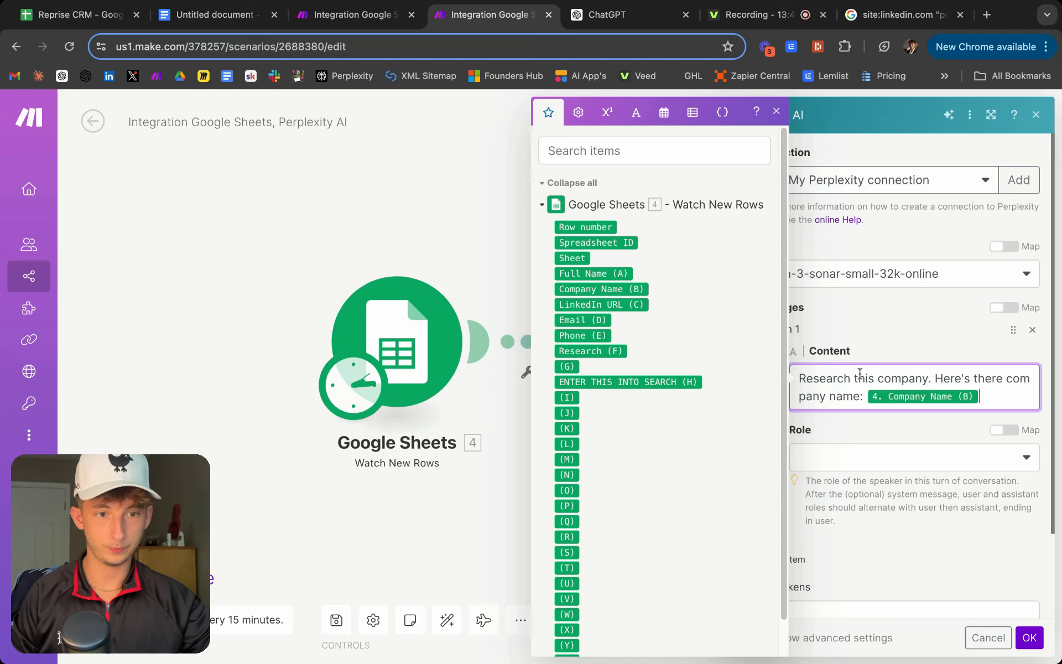
Add a separate paragraph to the message content reading "Provide me with information that I can compliment them on.".
{"action": "key", "text": "Return"}
{"action": "type", "text": "Provi"}
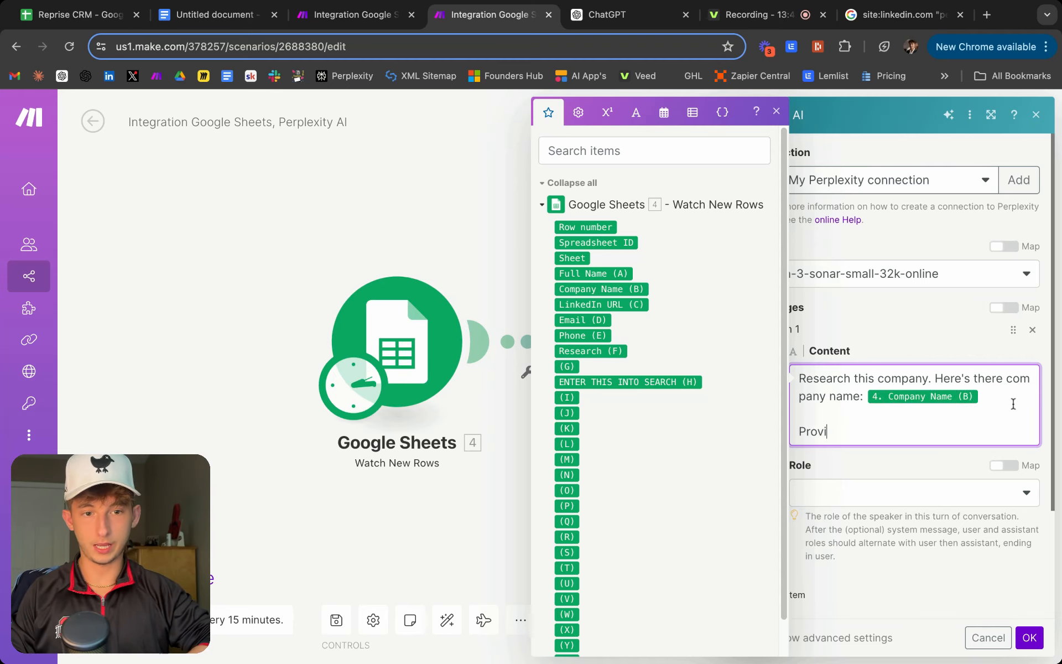
{"action": "type", "text": "de me with "}
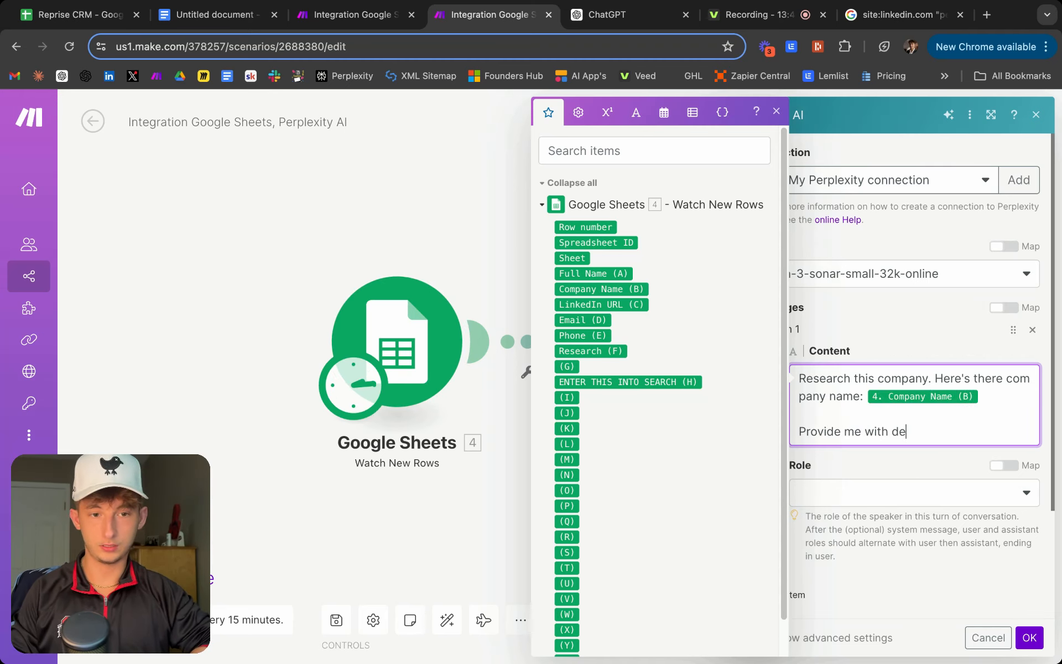
{"action": "type", "text": "de"}
{"action": "key", "text": "BackSpace"}
{"action": "key", "text": "BackSpace"}
{"action": "type", "text": "if"}
{"action": "key", "text": "BackSpace"}
{"action": "key", "text": "BackSpace"}
{"action": "key", "text": "BackSpace"}
{"action": "key", "text": "BackSpace"}
{"action": "key", "text": "BackSpace"}
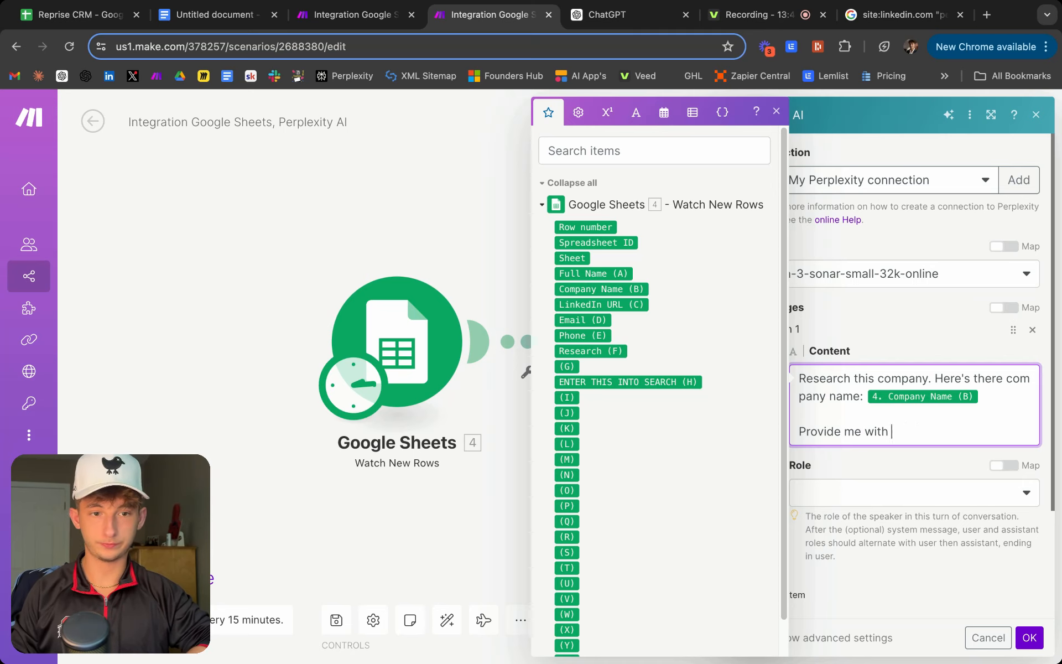
{"action": "type", "text": "information that I can"}
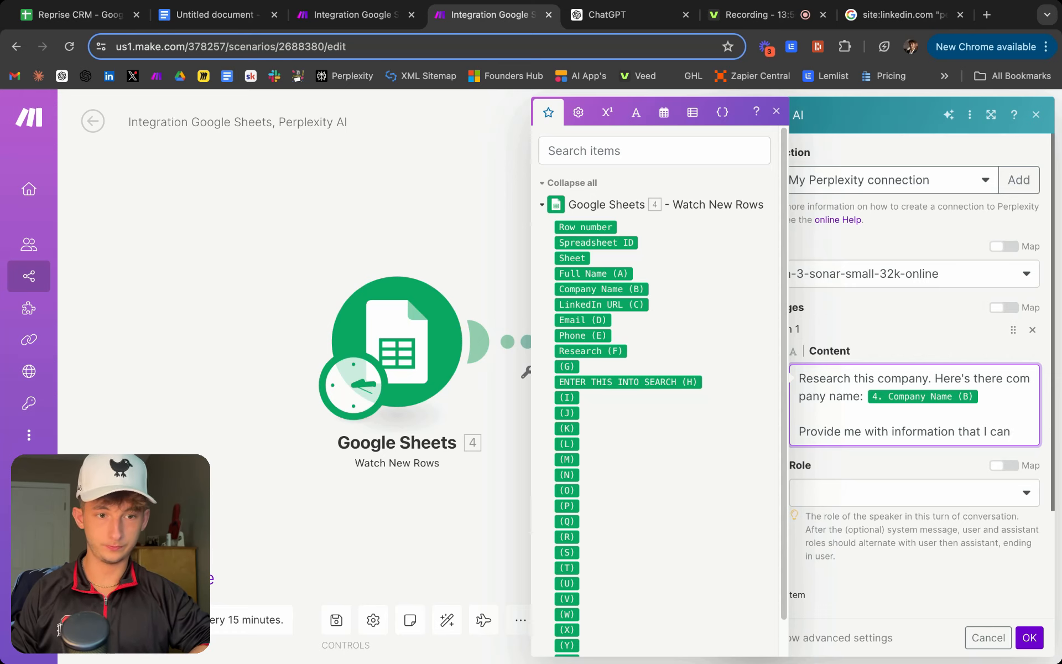
{"action": "type", "text": " compliment them on."}
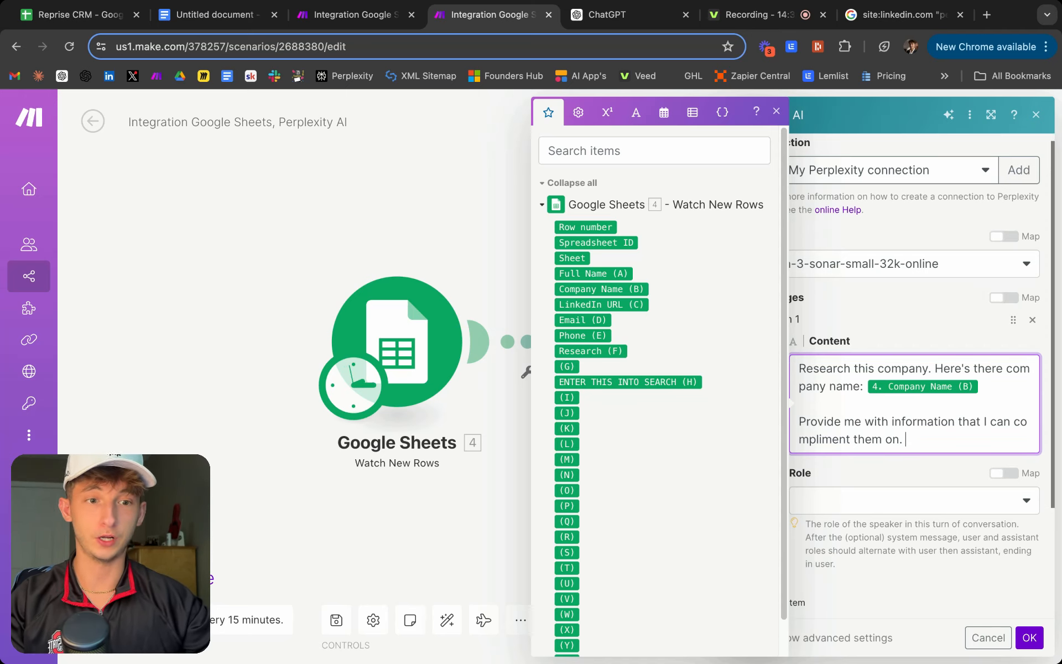
Set the message's role to User and save the Perplexity AI module's settings.
{"action": "scroll", "coordinate": [902, 451], "scroll_direction": "down", "scroll_amount": 2}
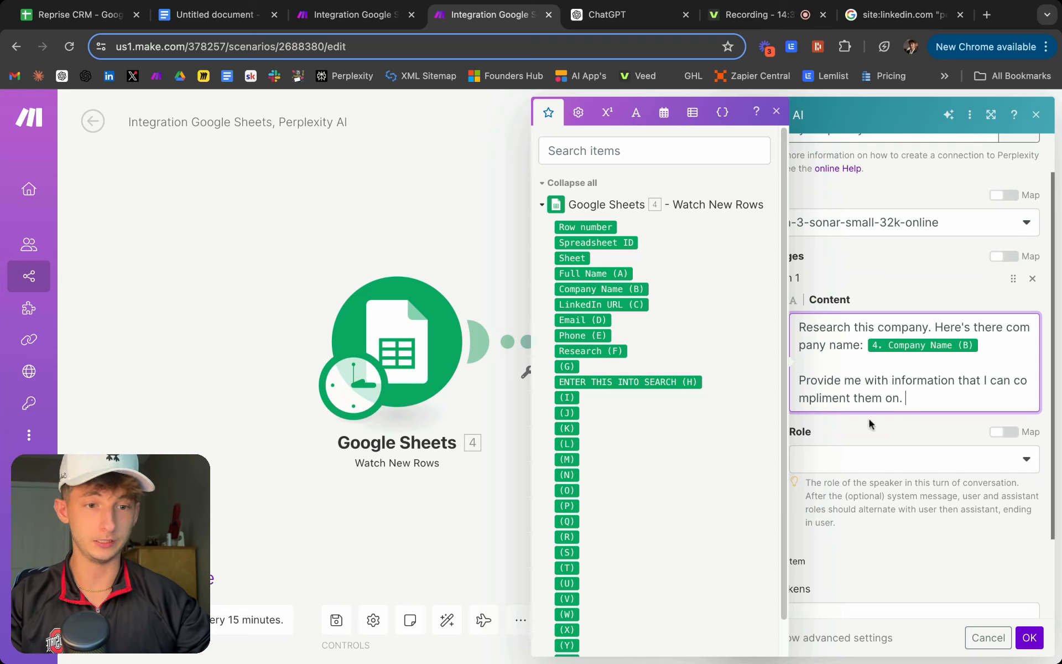
{"action": "left_click", "coordinate": [832, 463]}
{"action": "left_click", "coordinate": [832, 463]}
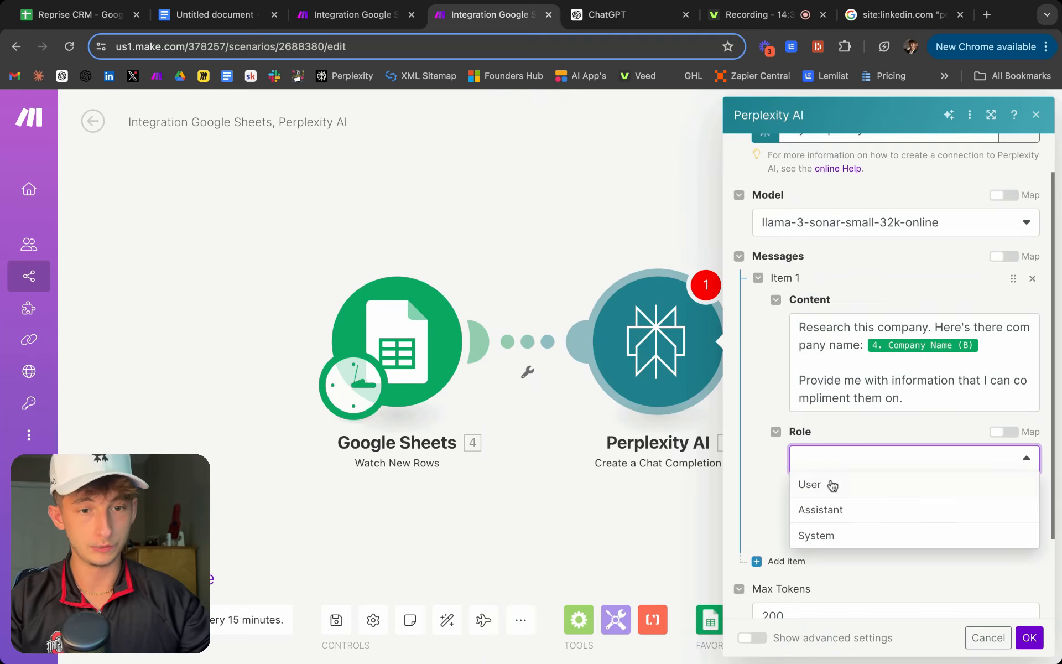
{"action": "left_click", "coordinate": [828, 487]}
{"action": "scroll", "coordinate": [888, 519], "scroll_direction": "down", "scroll_amount": 4}
{"action": "left_click", "coordinate": [1029, 637]}
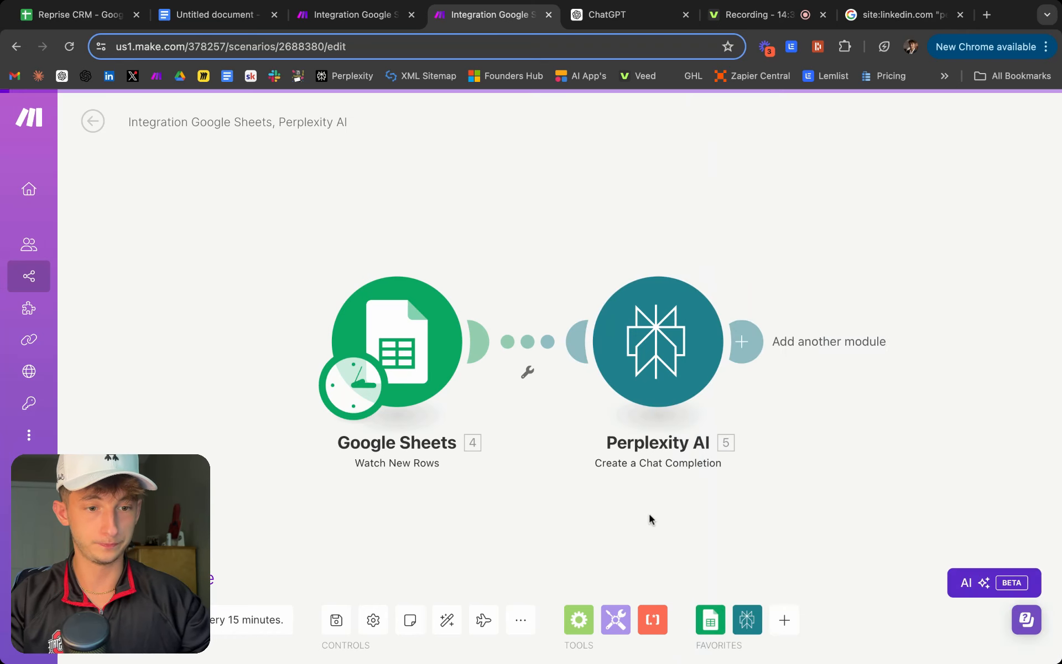
{"action": "scroll", "coordinate": [709, 510], "scroll_direction": "right", "scroll_amount": 3}
{"action": "left_click", "coordinate": [615, 326]}
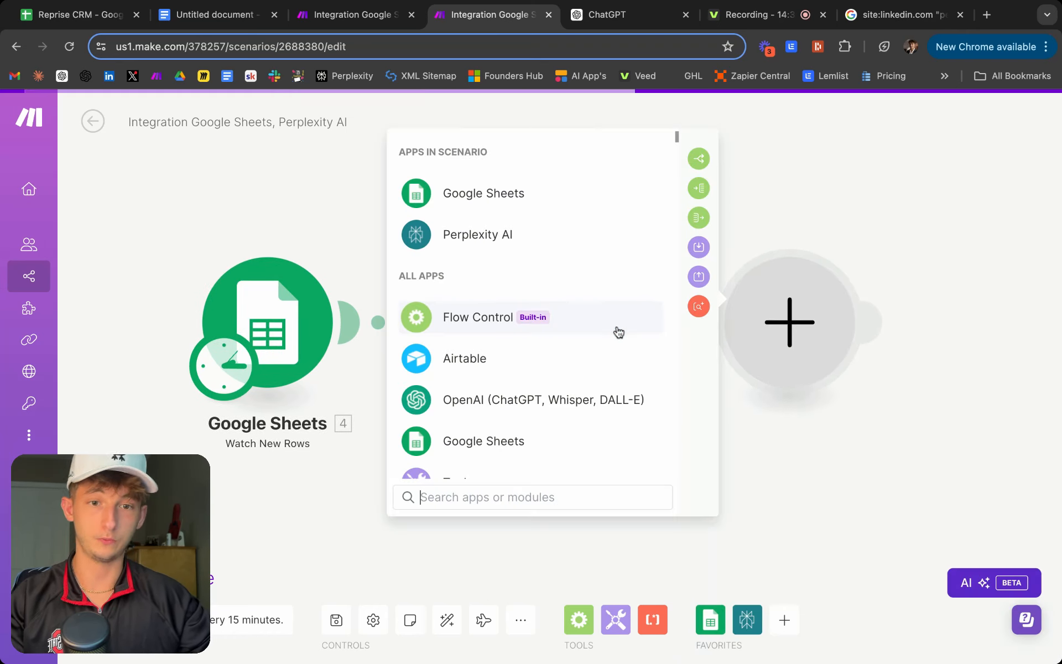
{"action": "left_click", "coordinate": [791, 187]}
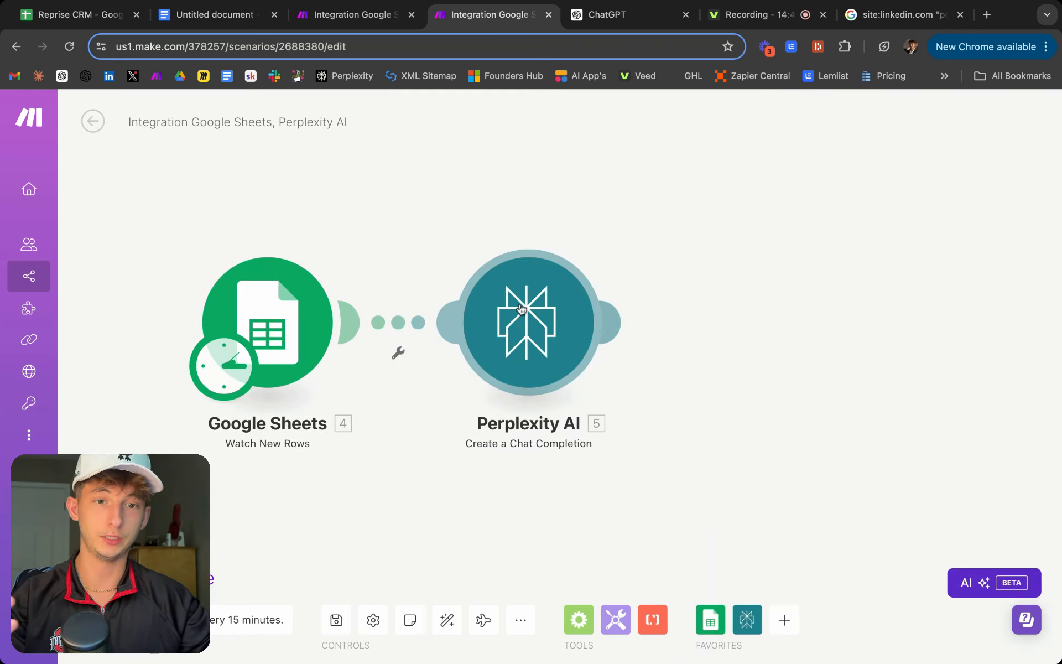
Switch to the Reprise CRM spreadsheet in Google Sheets.
{"action": "left_click", "coordinate": [83, 15]}
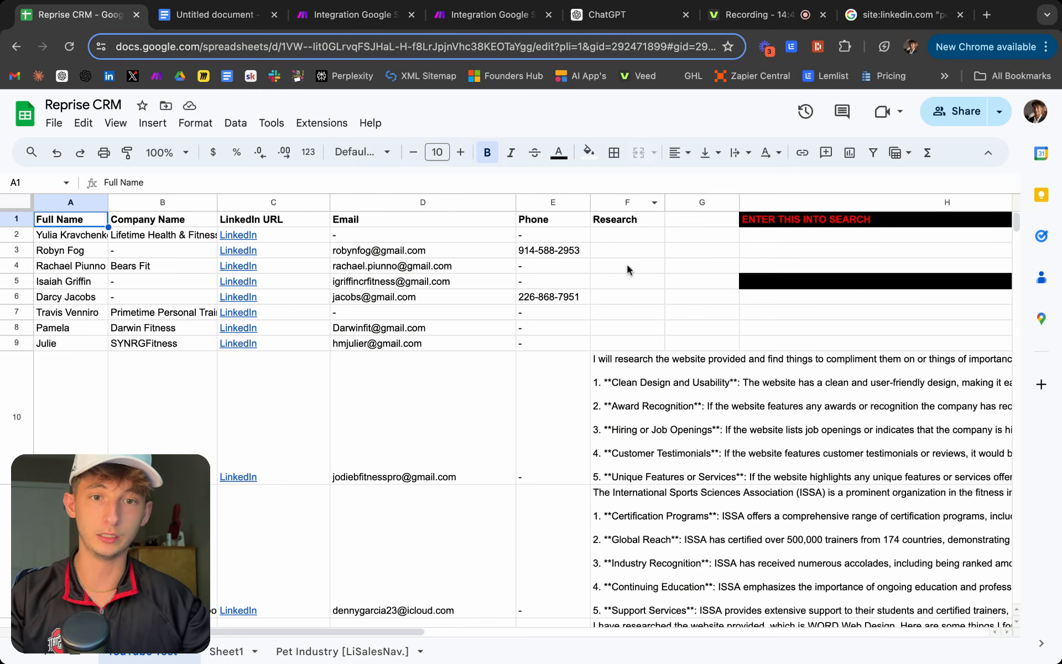
{"action": "left_click", "coordinate": [614, 361]}
{"action": "key", "text": "shift+Down"}
{"action": "key", "text": "shift+Down"}
{"action": "key", "text": "shift+Down"}
{"action": "key", "text": "shift+Down"}
{"action": "key", "text": "shift+Down"}
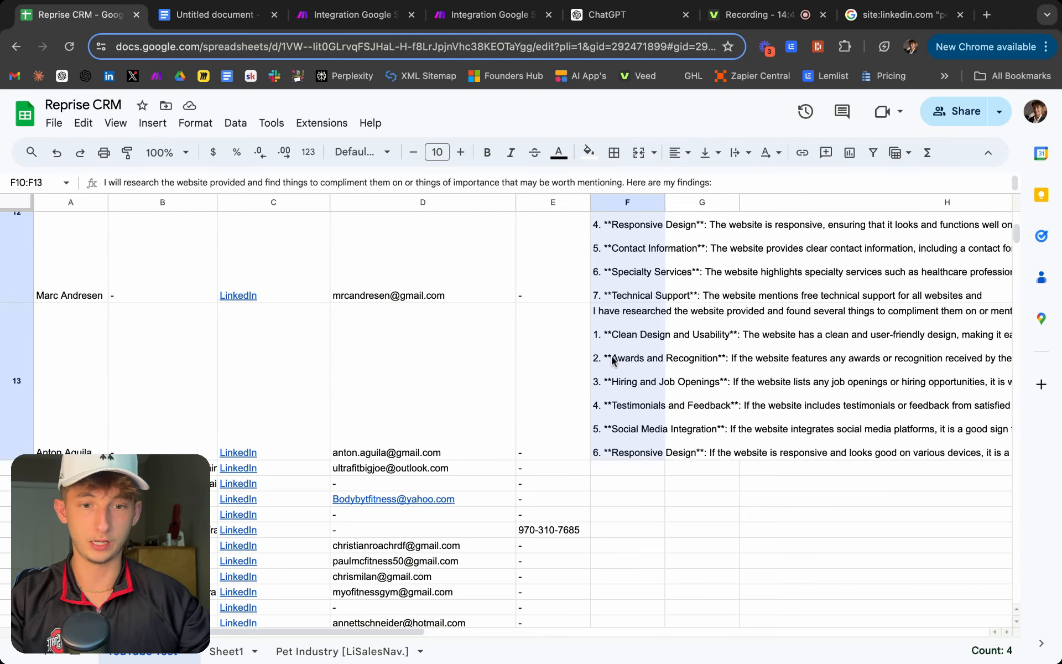
{"action": "key", "text": "shift+Up"}
{"action": "key", "text": "shift+Up"}
{"action": "right_click", "coordinate": [613, 360]}
{"action": "mouse_move", "coordinate": [675, 409]}
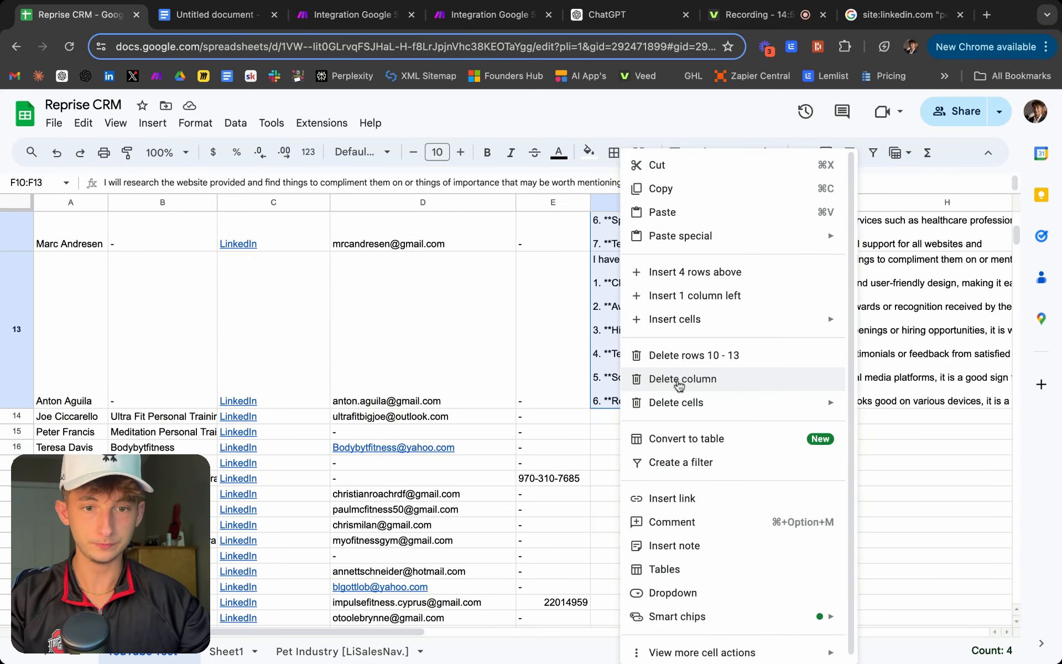
Clear the research text from cells F13, F12, F11 and F10 in the Research column.
{"action": "left_click", "coordinate": [612, 365]}
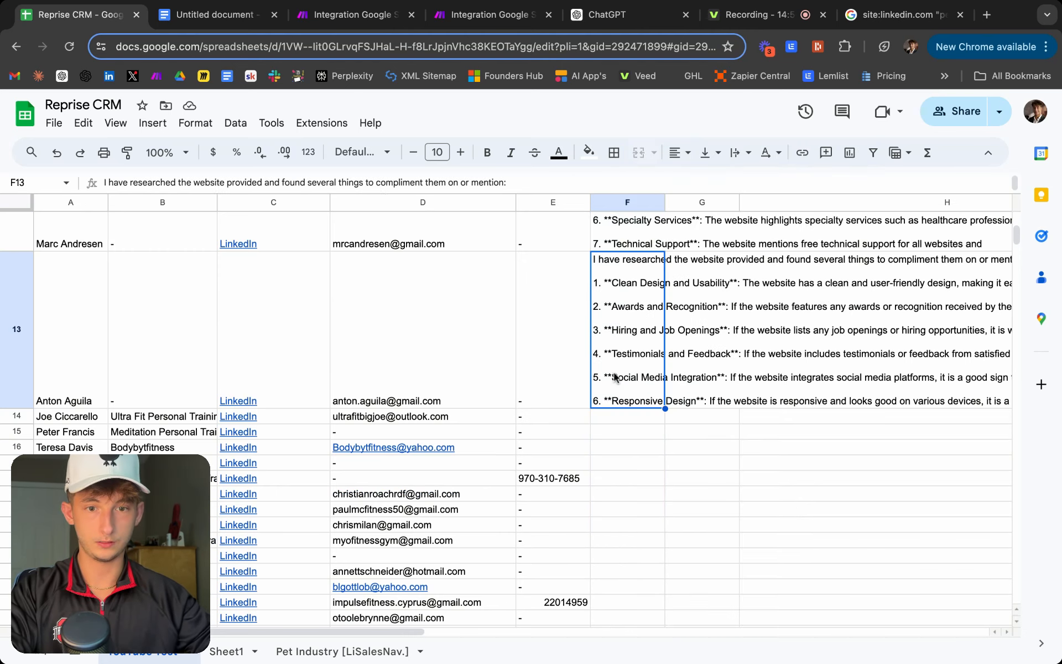
{"action": "key", "text": "Delete"}
{"action": "key", "text": "Up"}
{"action": "key", "text": "Delete"}
{"action": "key", "text": "Up"}
{"action": "key", "text": "Delete"}
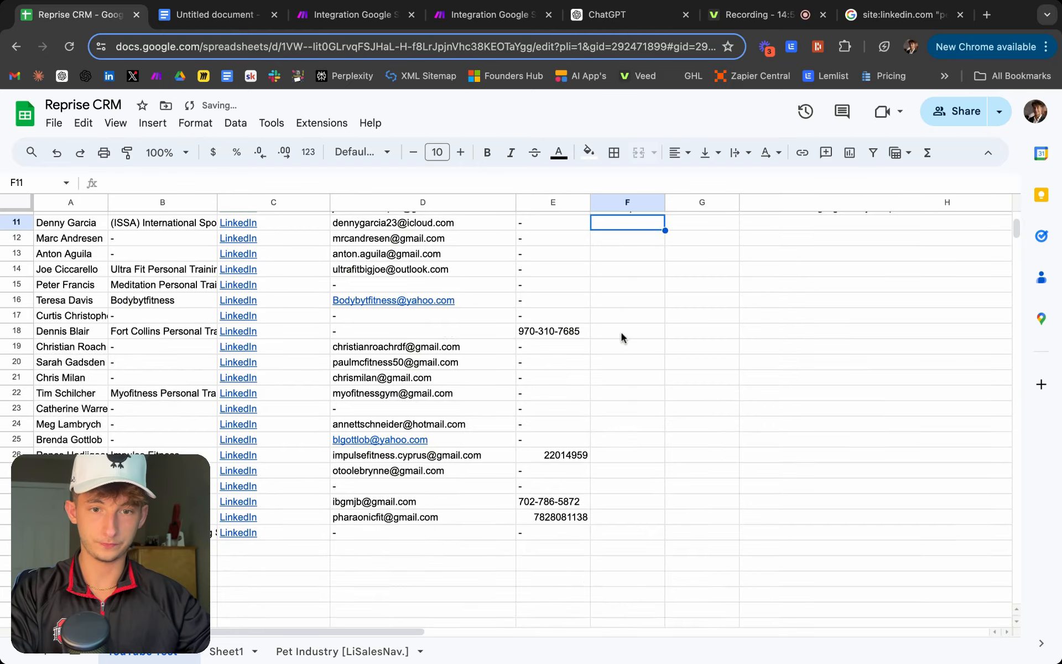
{"action": "key", "text": "Up"}
{"action": "key", "text": "Delete"}
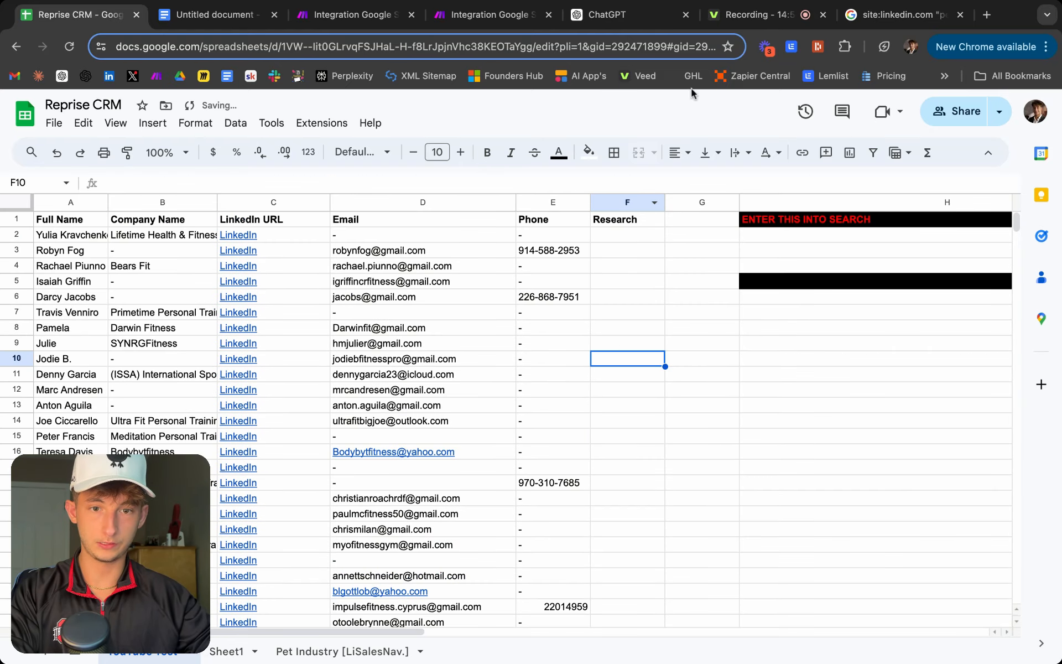
Switch back to the Google Sheets and Perplexity AI scenario in Make and add a Google Sheets Update a Row module after Perplexity AI.
{"action": "left_click", "coordinate": [479, 14]}
{"action": "left_click", "coordinate": [612, 320]}
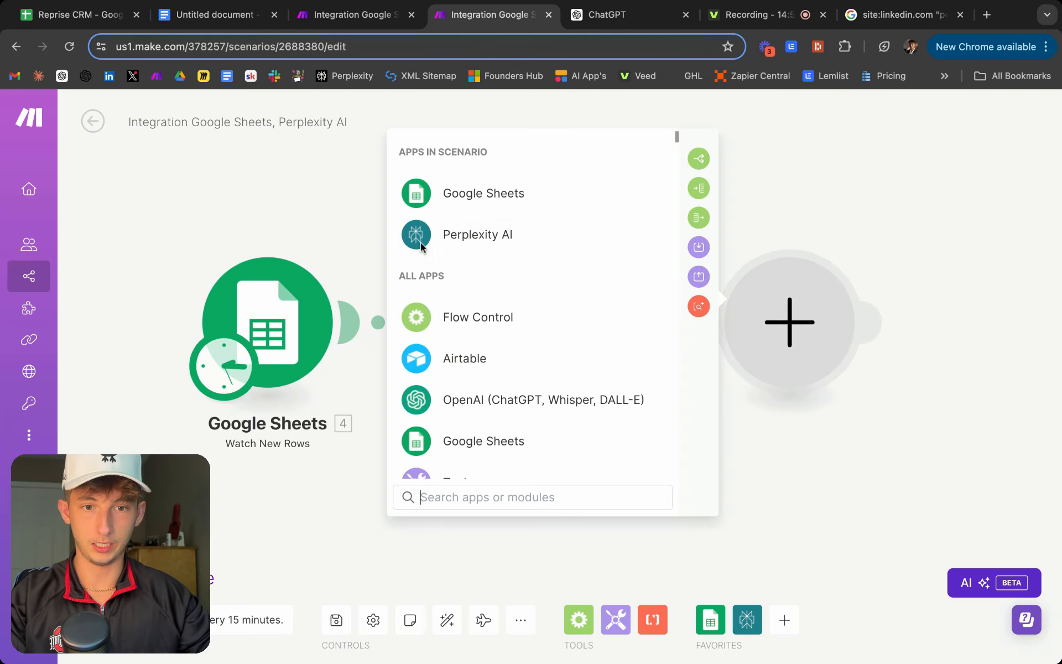
{"action": "left_click", "coordinate": [475, 193]}
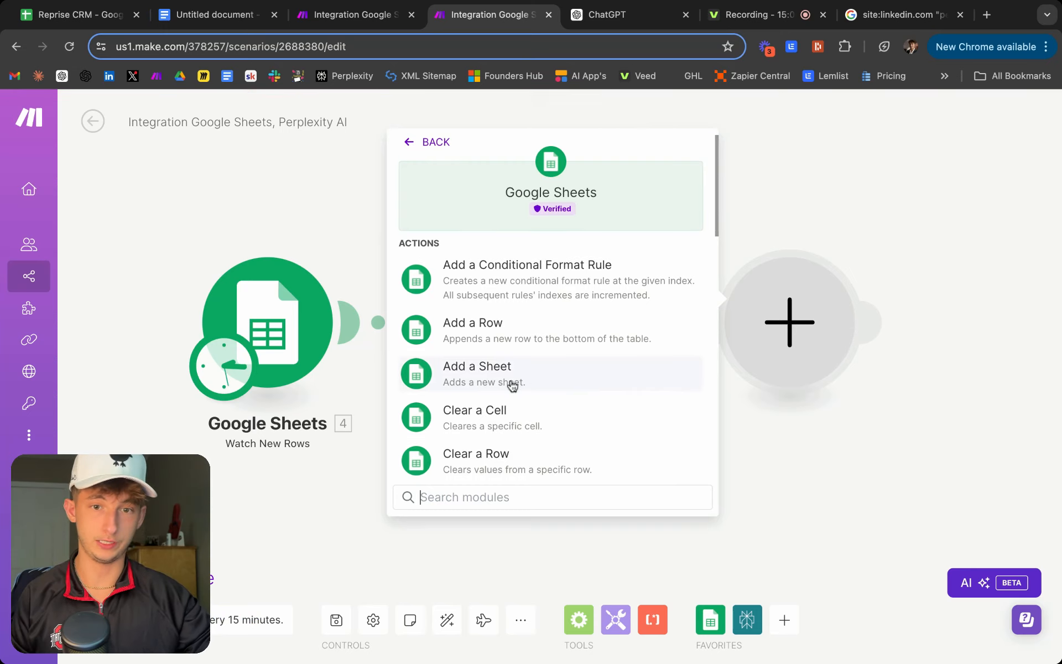
{"action": "type", "text": "upda"}
{"action": "key", "text": "Escape"}
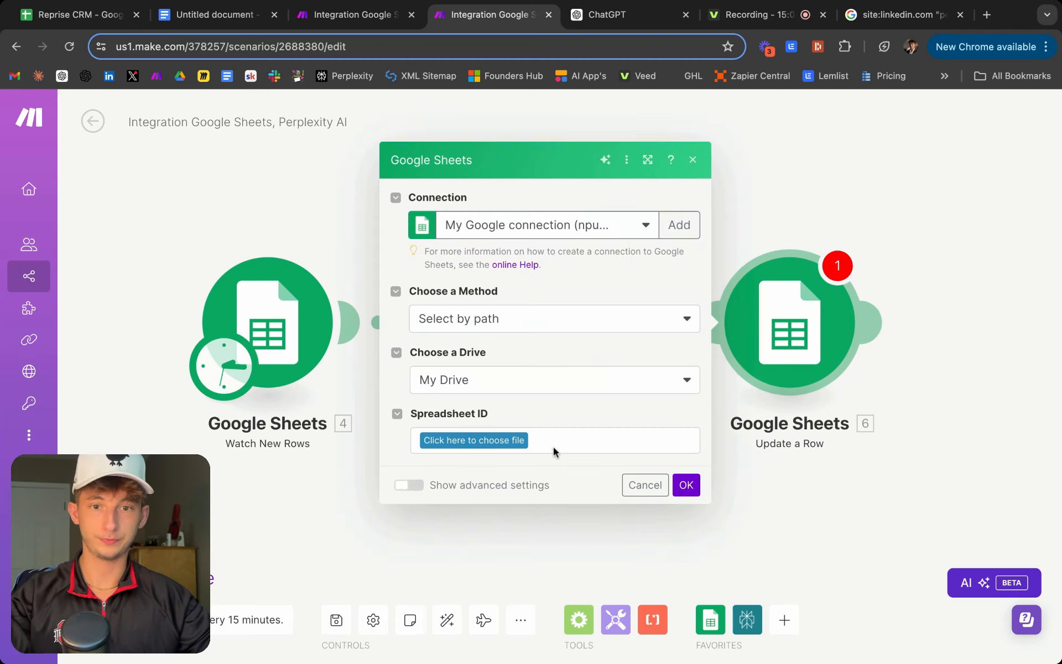
Choose the Reprise CRM spreadsheet and its YouTube Test sheet as the target for the Update a Row module.
{"action": "left_click", "coordinate": [509, 440]}
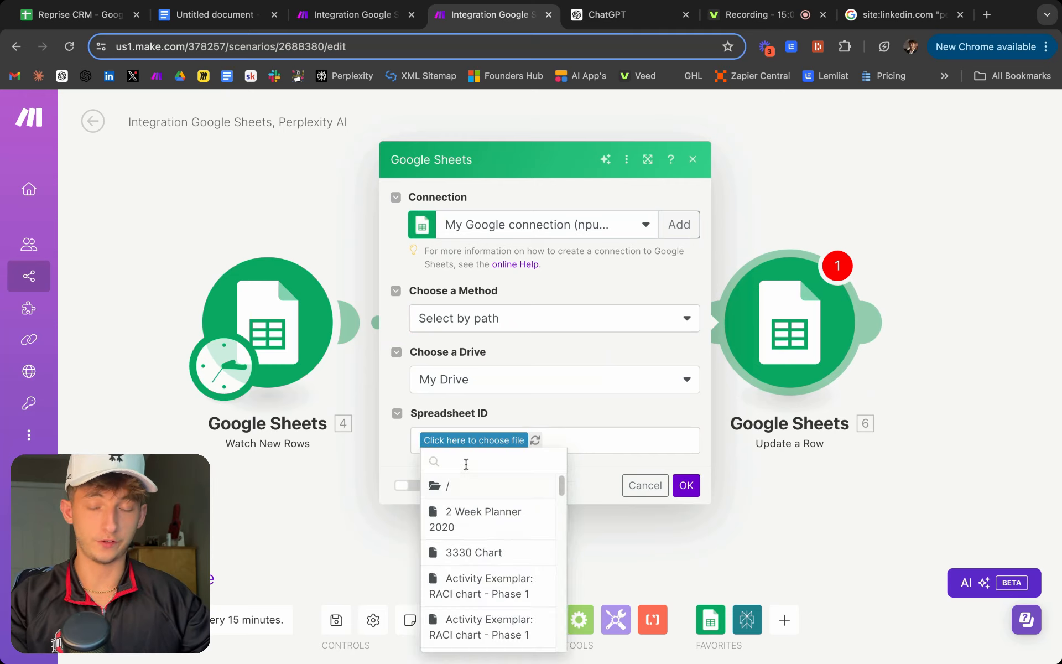
{"action": "type", "text": "reprise"}
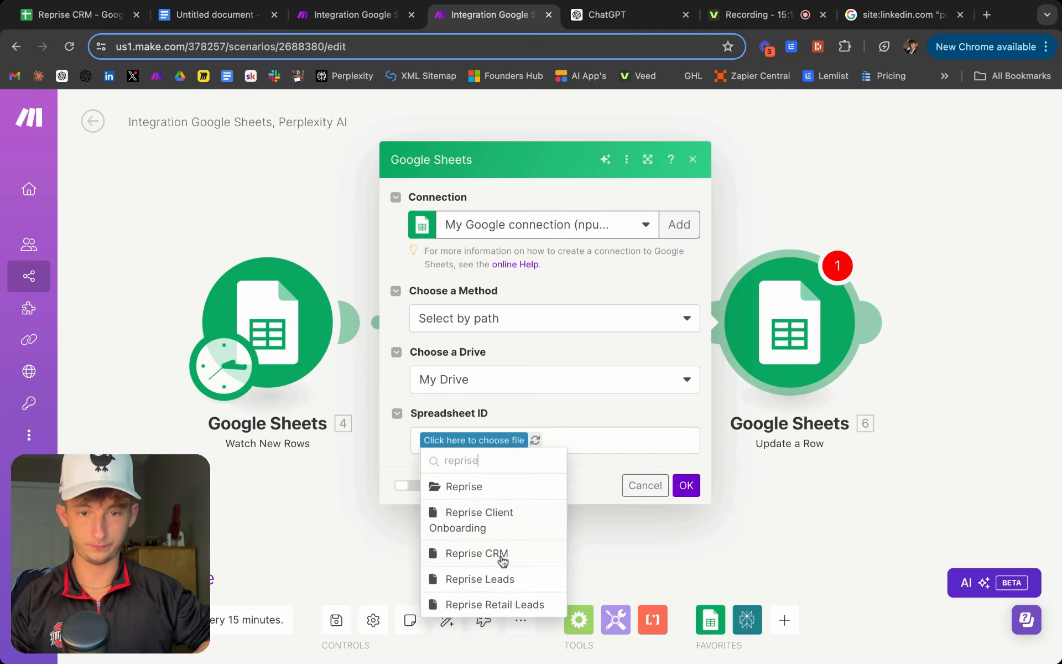
{"action": "left_click", "coordinate": [477, 553]}
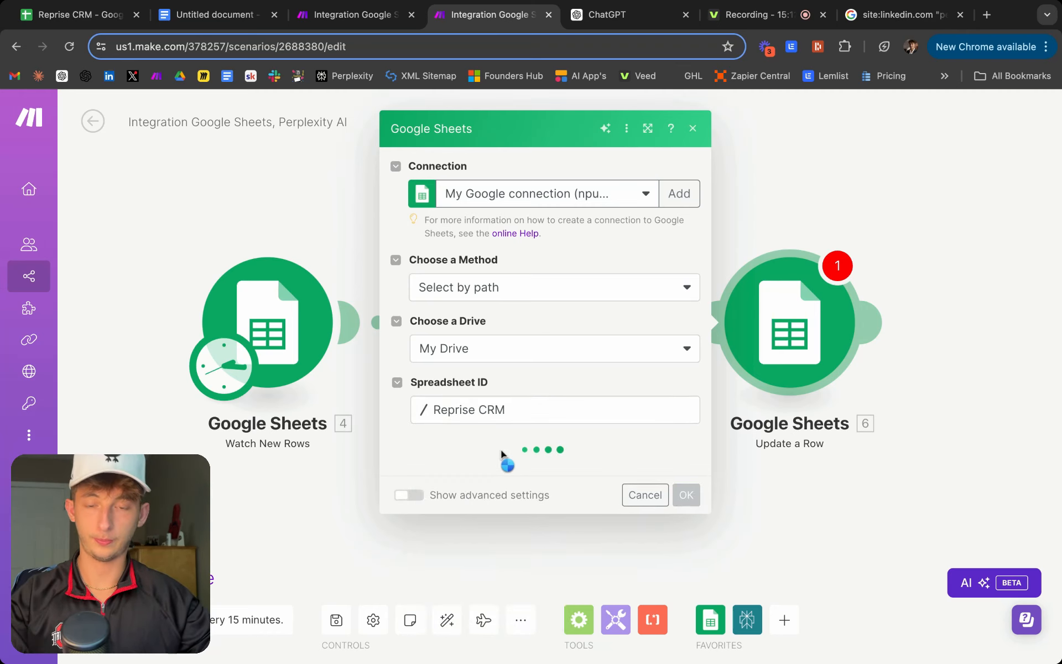
{"action": "left_click", "coordinate": [451, 468]}
{"action": "left_click", "coordinate": [485, 468]}
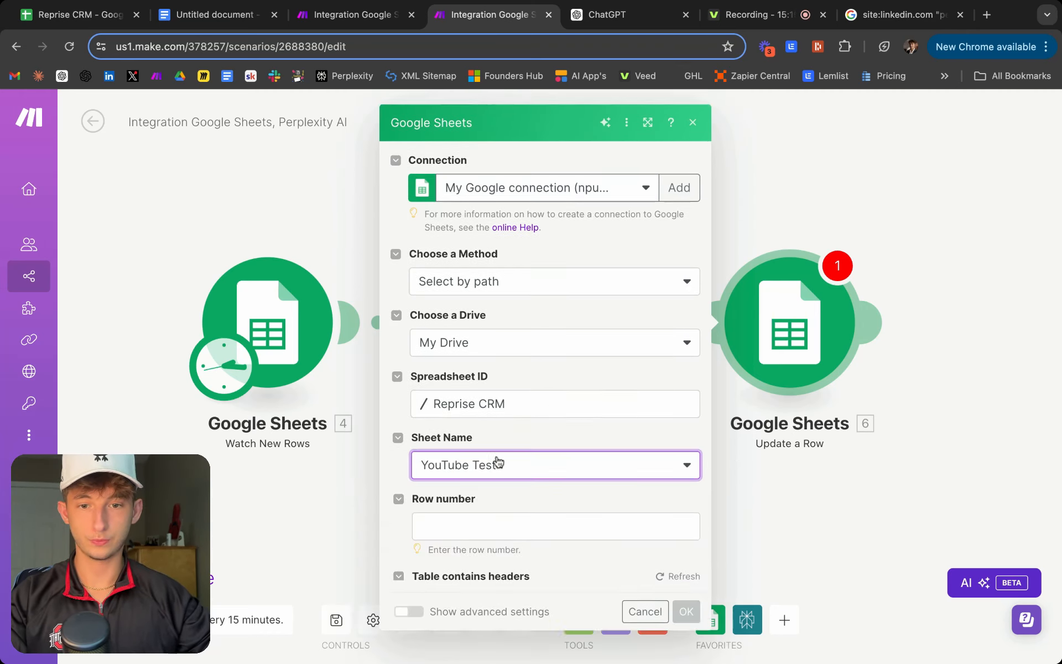
Map the Update a Row module's Row number to the Row number from the Watch New Rows trigger.
{"action": "left_click", "coordinate": [443, 475]}
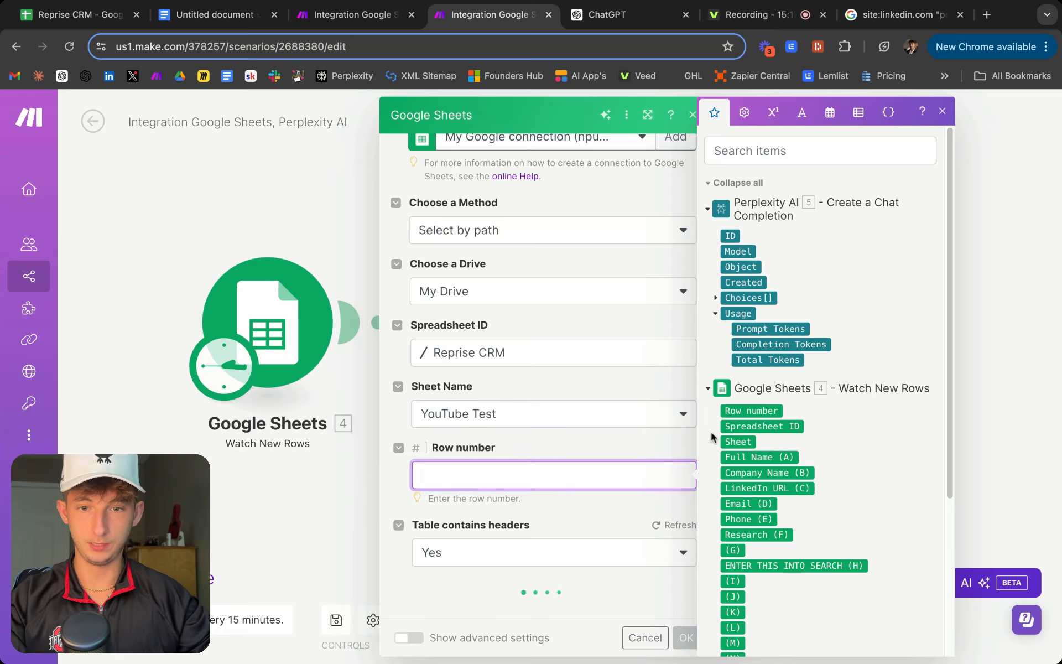
{"action": "scroll", "coordinate": [748, 373], "scroll_direction": "down", "scroll_amount": 1}
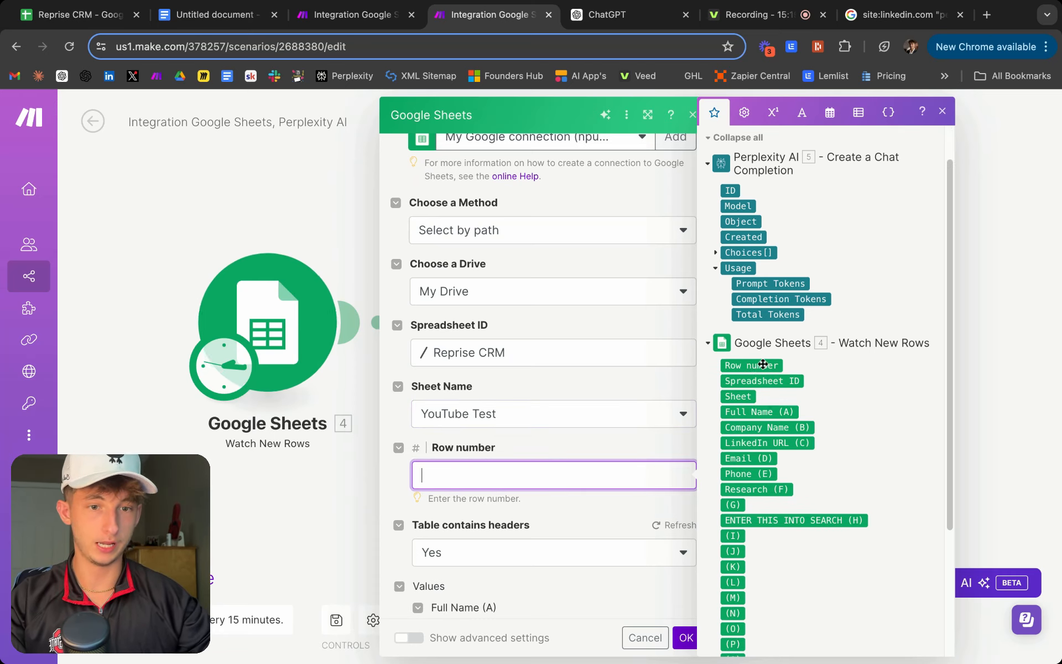
{"action": "left_click_drag", "start_coordinate": [748, 372], "coordinate": [553, 471]}
Map the Research (F) value of the Update a Row module to Perplexity AI's Choices[] Message Content and confirm the module settings.
{"action": "scroll", "coordinate": [553, 466], "scroll_direction": "down", "scroll_amount": 10}
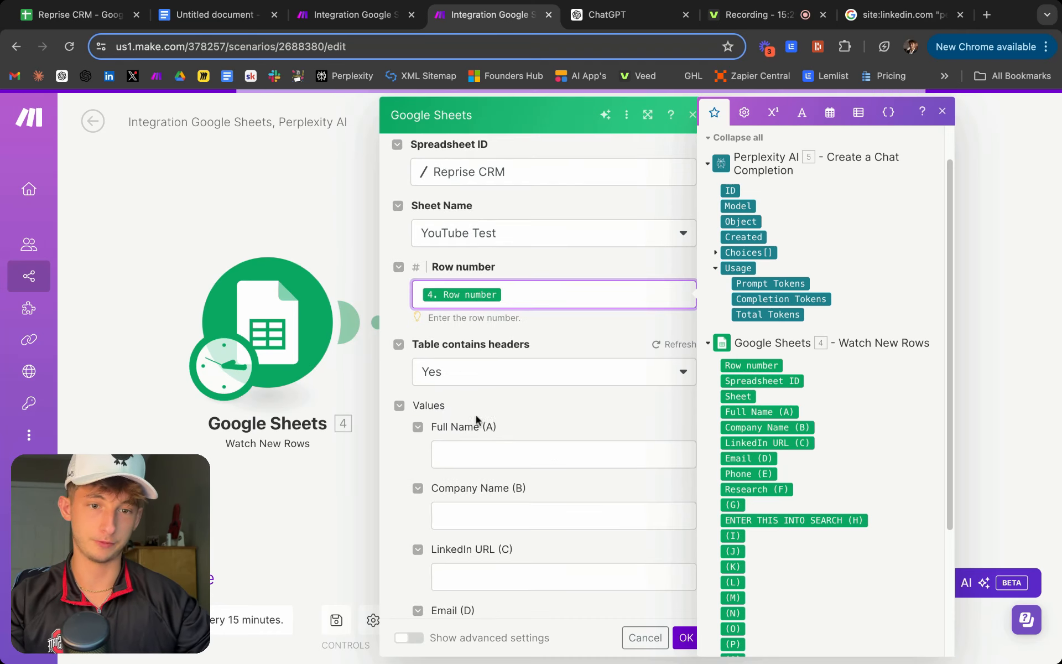
{"action": "scroll", "coordinate": [508, 474], "scroll_direction": "down", "scroll_amount": 1}
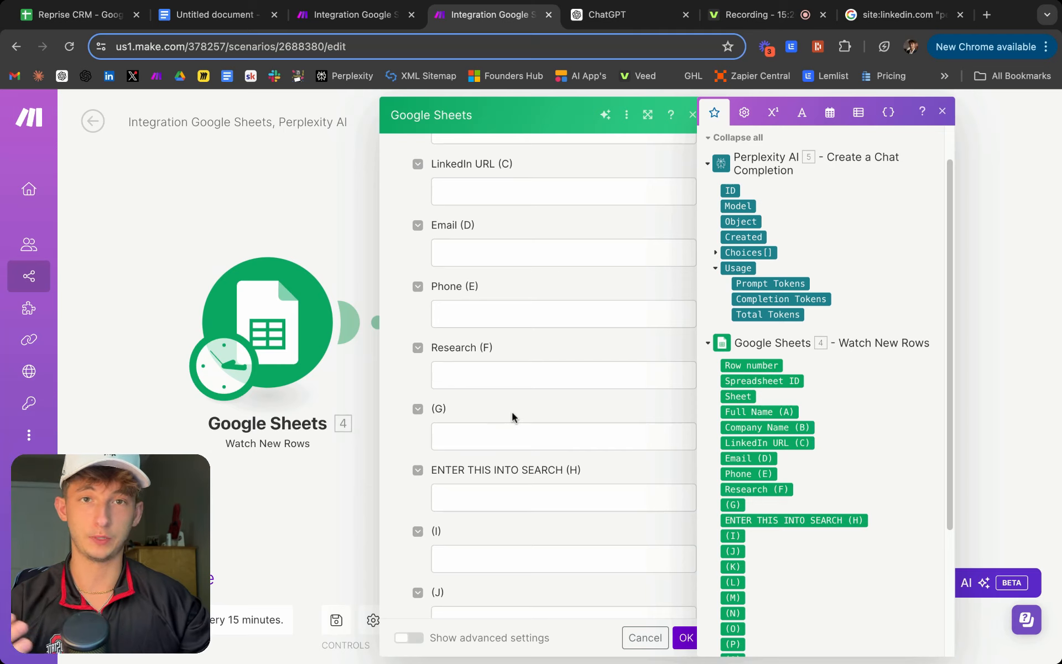
{"action": "left_click", "coordinate": [493, 381]}
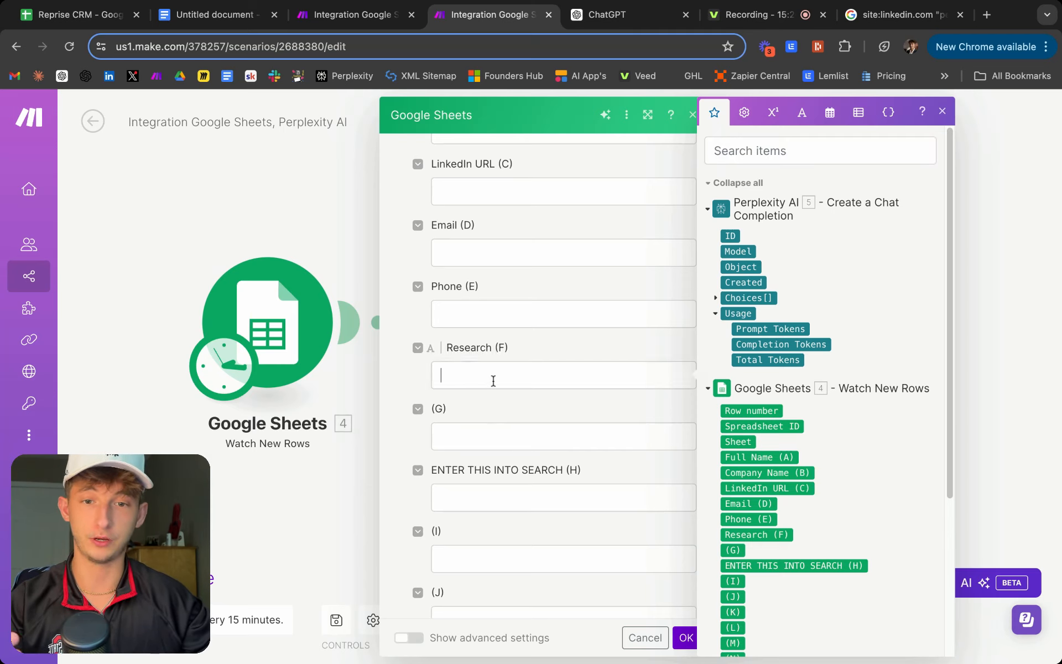
{"action": "scroll", "coordinate": [835, 437], "scroll_direction": "down", "scroll_amount": 1}
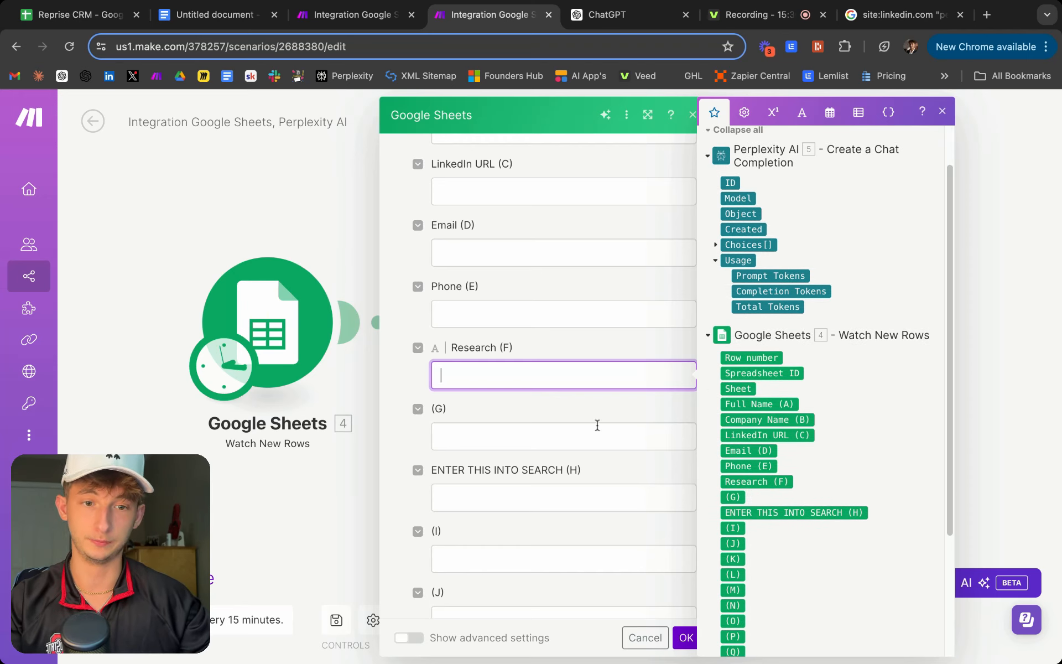
{"action": "left_click", "coordinate": [716, 247]}
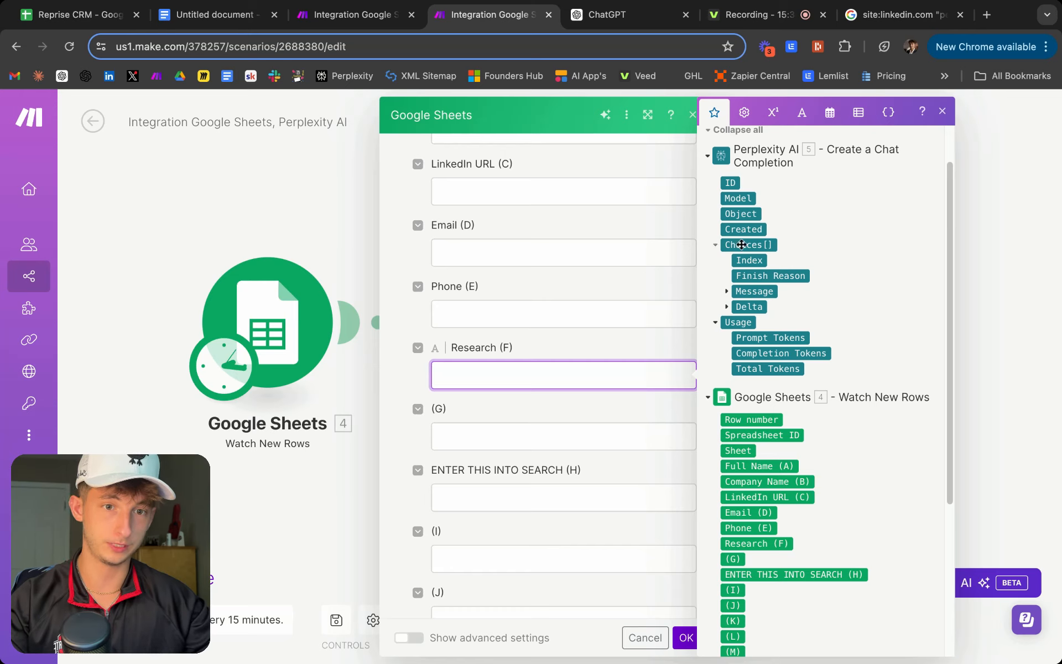
{"action": "left_click", "coordinate": [734, 290]}
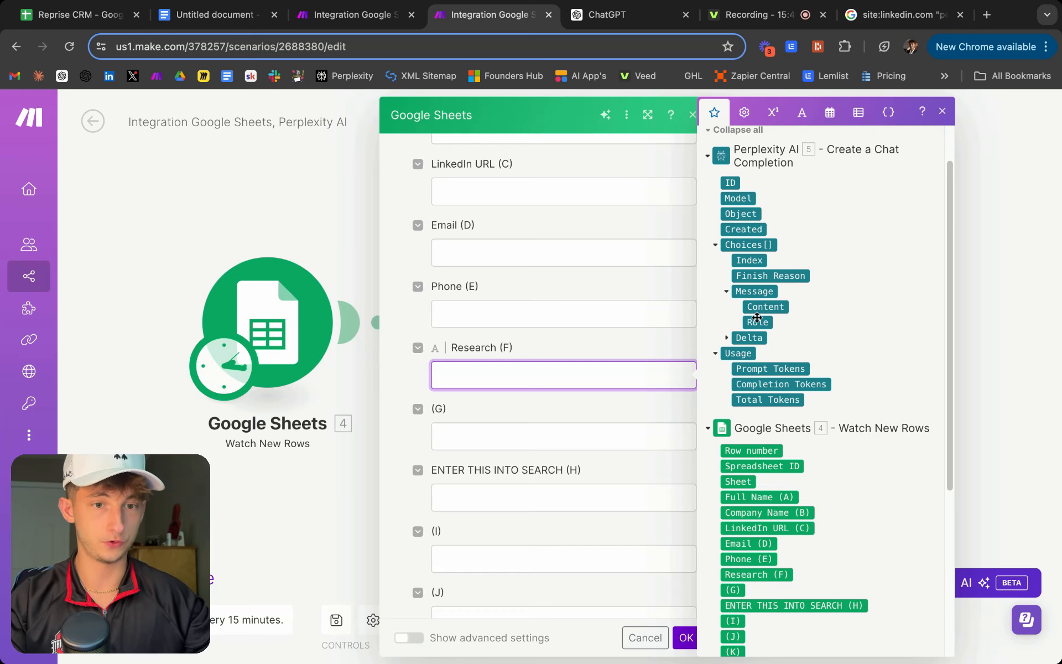
{"action": "left_click", "coordinate": [757, 308]}
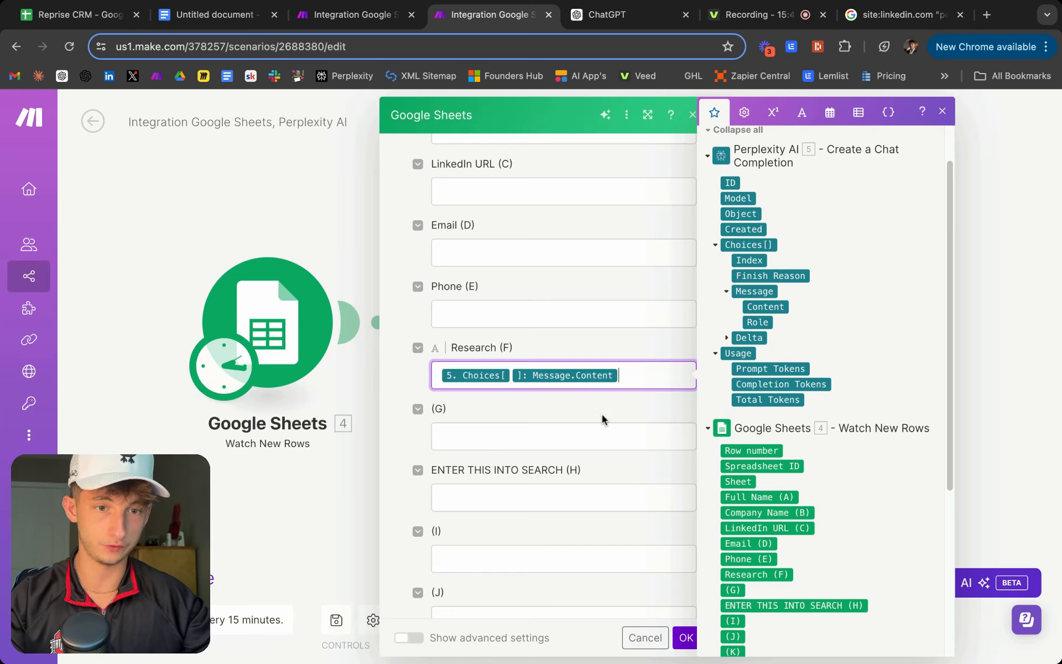
{"action": "scroll", "coordinate": [535, 517], "scroll_direction": "down", "scroll_amount": 4}
{"action": "left_click", "coordinate": [684, 637]}
Run the scenario once and check the Limit setting of the Watch New Rows trigger.
{"action": "left_click_drag", "start_coordinate": [396, 471], "coordinate": [443, 461]}
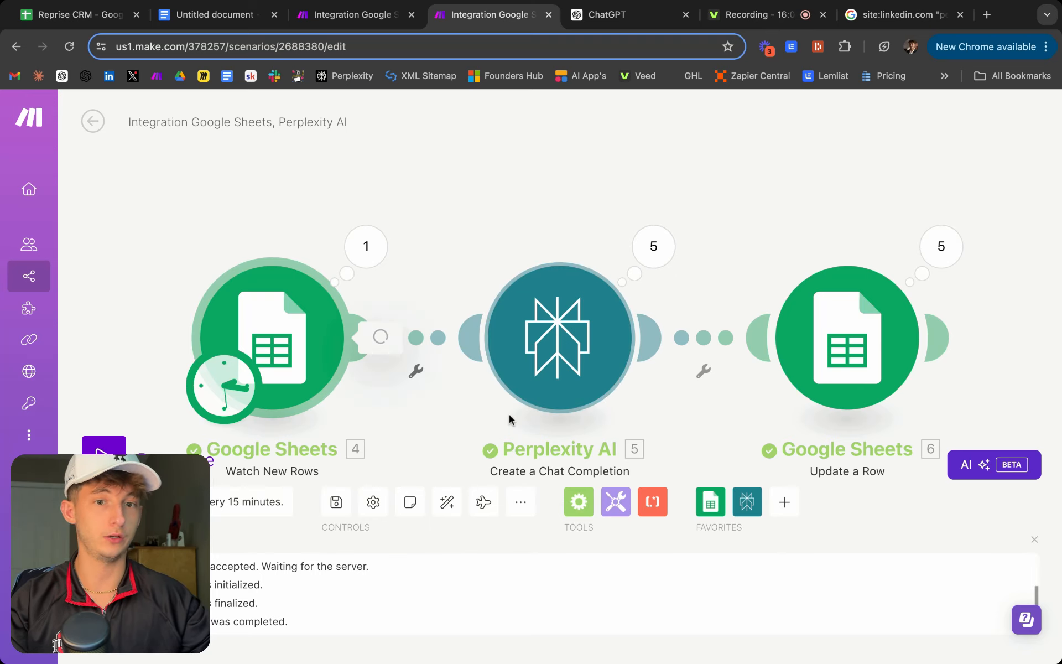
{"action": "scroll", "coordinate": [458, 459], "scroll_direction": "down", "scroll_amount": 3}
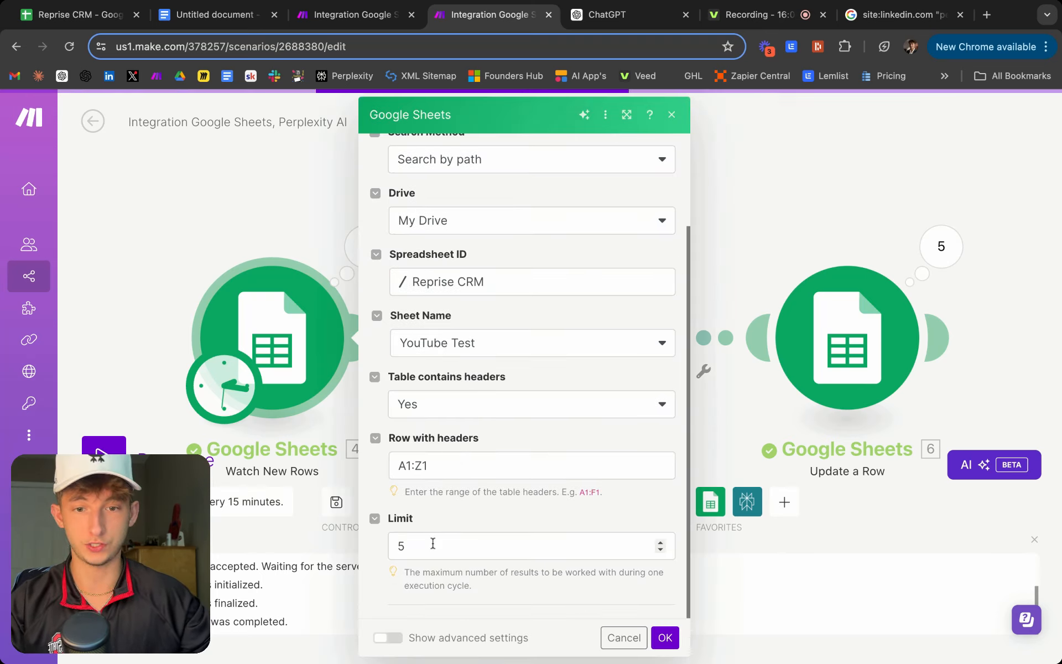
{"action": "left_click", "coordinate": [744, 214]}
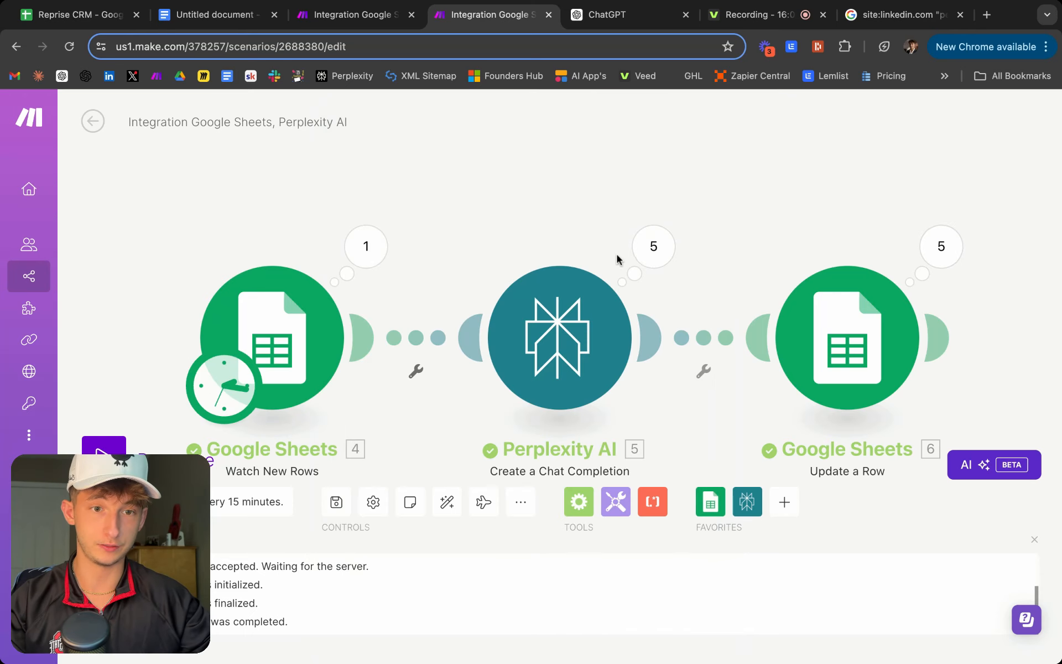
Switch to the Reprise CRM spreadsheet and review the Research column entries against the company name in row 2.
{"action": "left_click", "coordinate": [67, 19]}
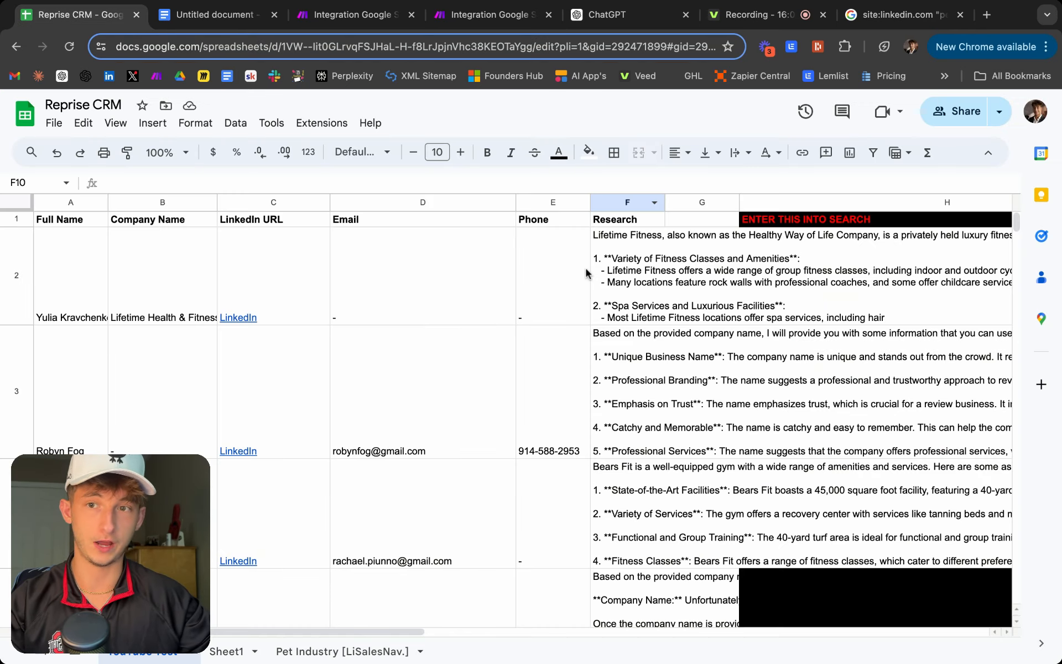
{"action": "scroll", "coordinate": [636, 299], "scroll_direction": "down", "scroll_amount": 5}
{"action": "scroll", "coordinate": [662, 411], "scroll_direction": "up", "scroll_amount": 5}
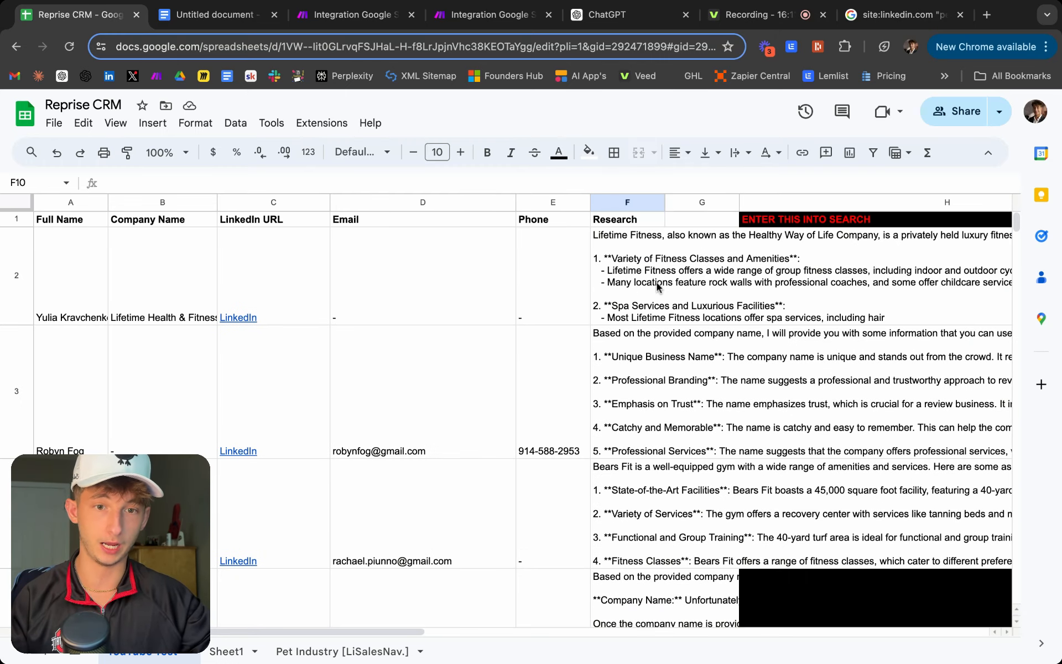
{"action": "left_click", "coordinate": [156, 315]}
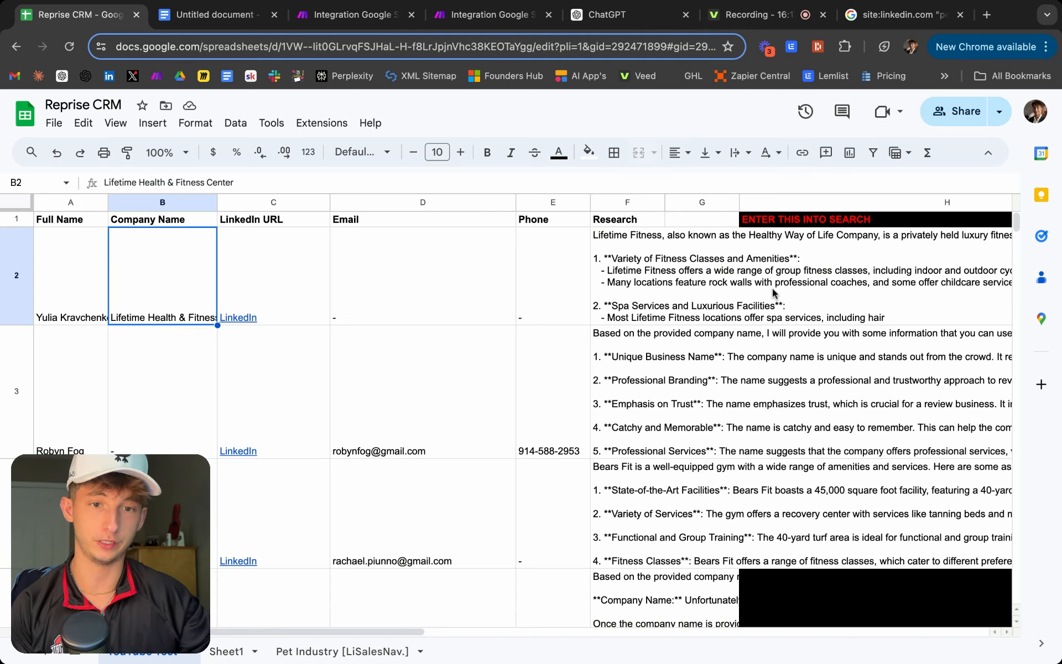
{"action": "double_click", "coordinate": [698, 305]}
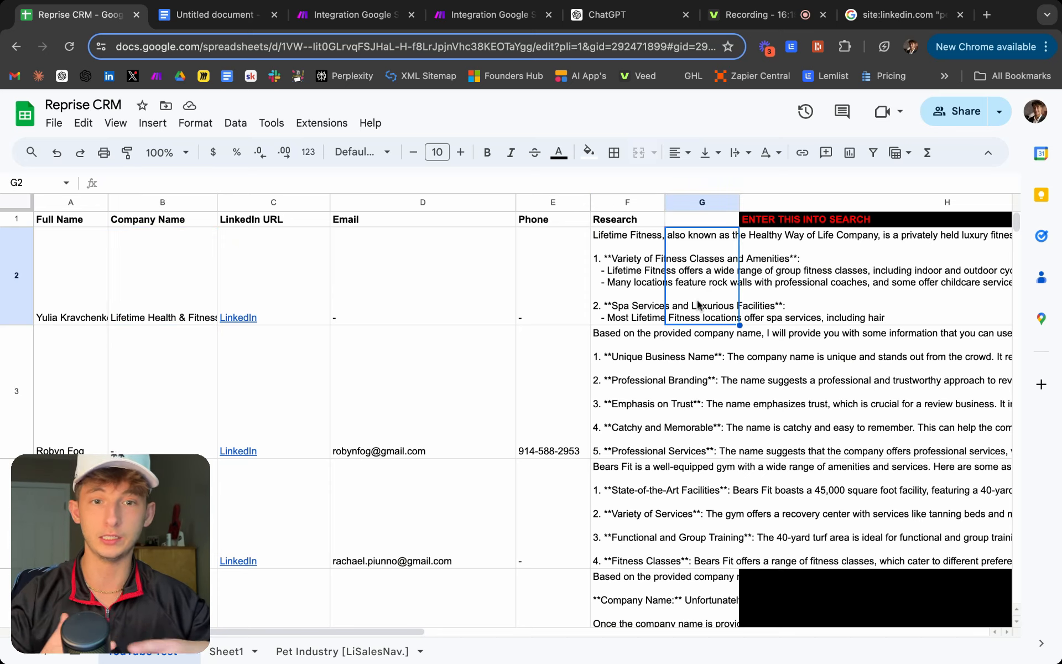
Open Research cell F2 and read through the company description and the fitness classes and amenities section.
{"action": "double_click", "coordinate": [657, 287]}
{"action": "left_click", "coordinate": [661, 337]}
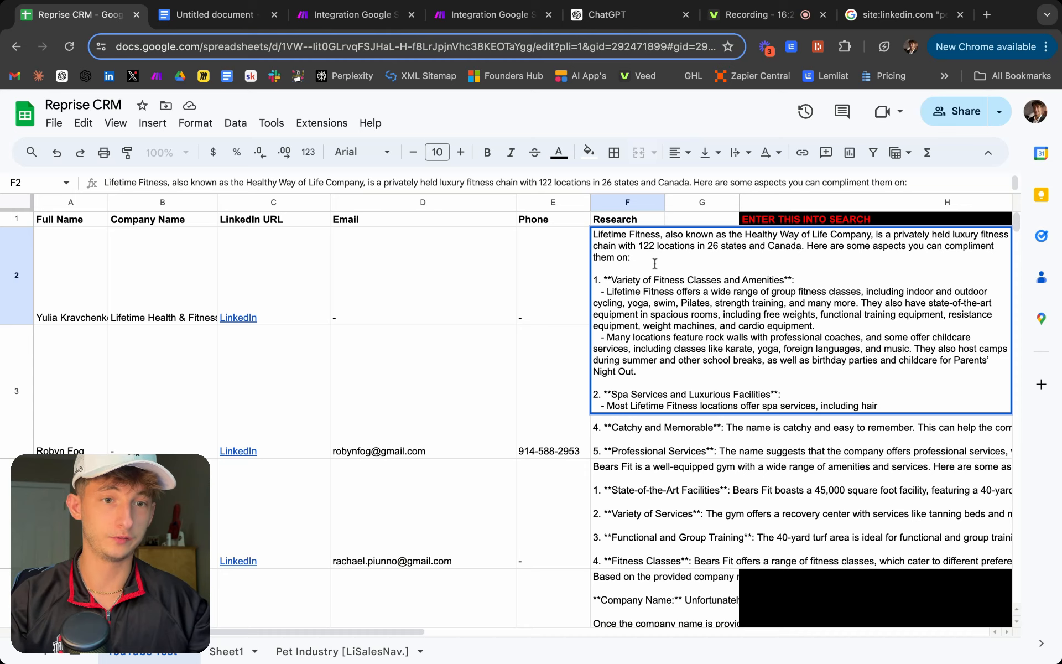
{"action": "left_click_drag", "start_coordinate": [766, 245], "coordinate": [702, 237]}
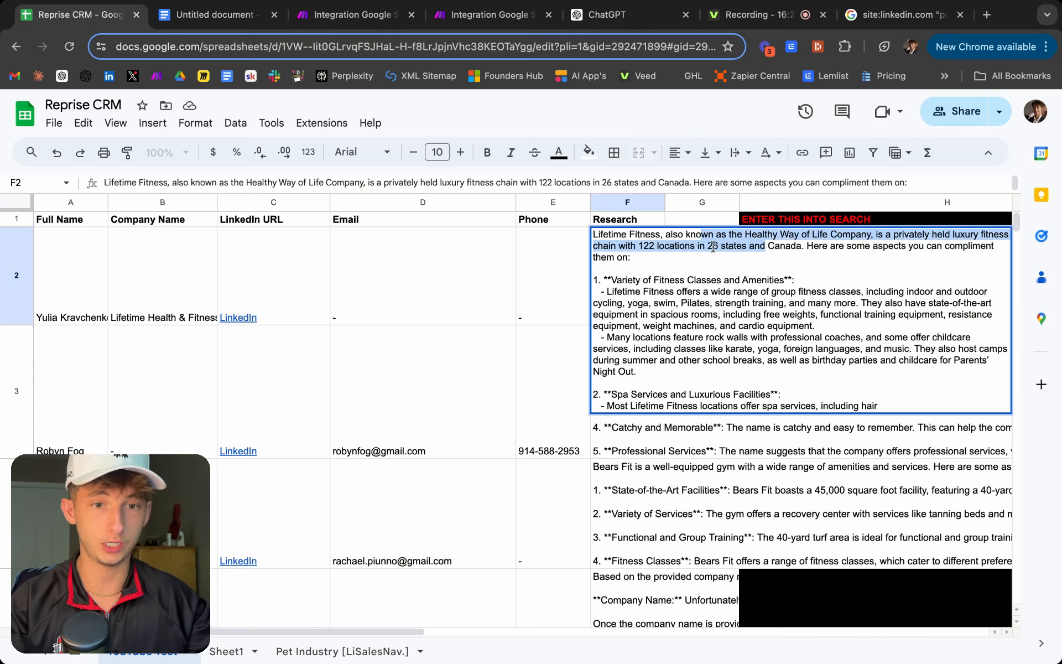
{"action": "left_click", "coordinate": [666, 258]}
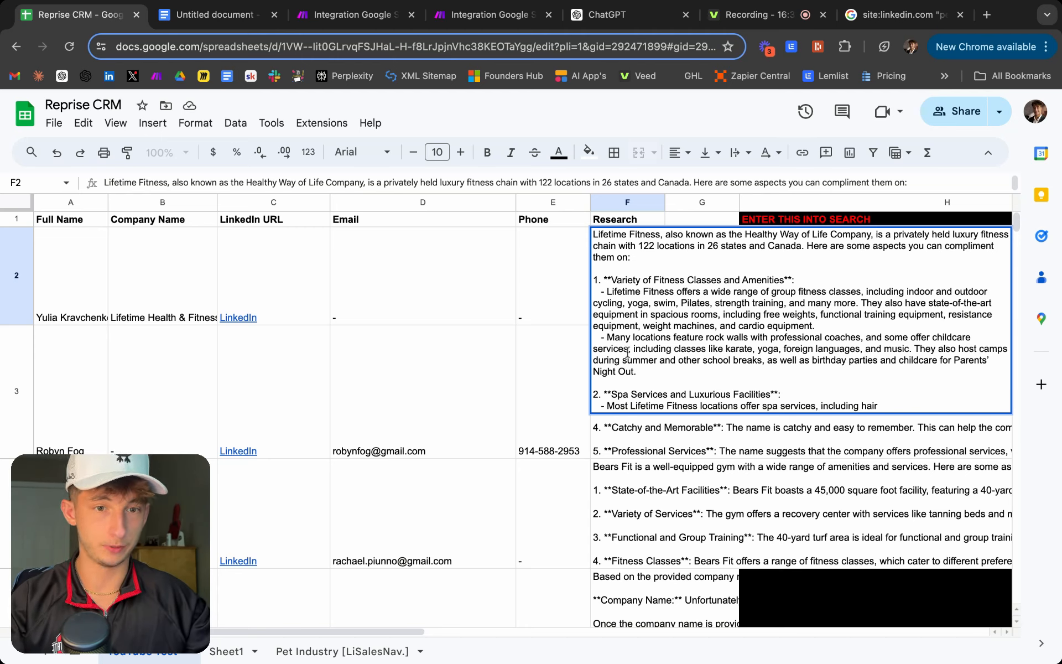
{"action": "left_click", "coordinate": [603, 289]}
{"action": "key", "text": "shift+Down"}
{"action": "key", "text": "shift+Down"}
{"action": "key", "text": "shift+Down"}
{"action": "key", "text": "shift+Down"}
{"action": "key", "text": "shift+Down"}
{"action": "key", "text": "shift+Down"}
{"action": "key", "text": "shift+Down"}
{"action": "key", "text": "shift+Down"}
{"action": "key", "text": "shift+Down"}
{"action": "key", "text": "shift+Down"}
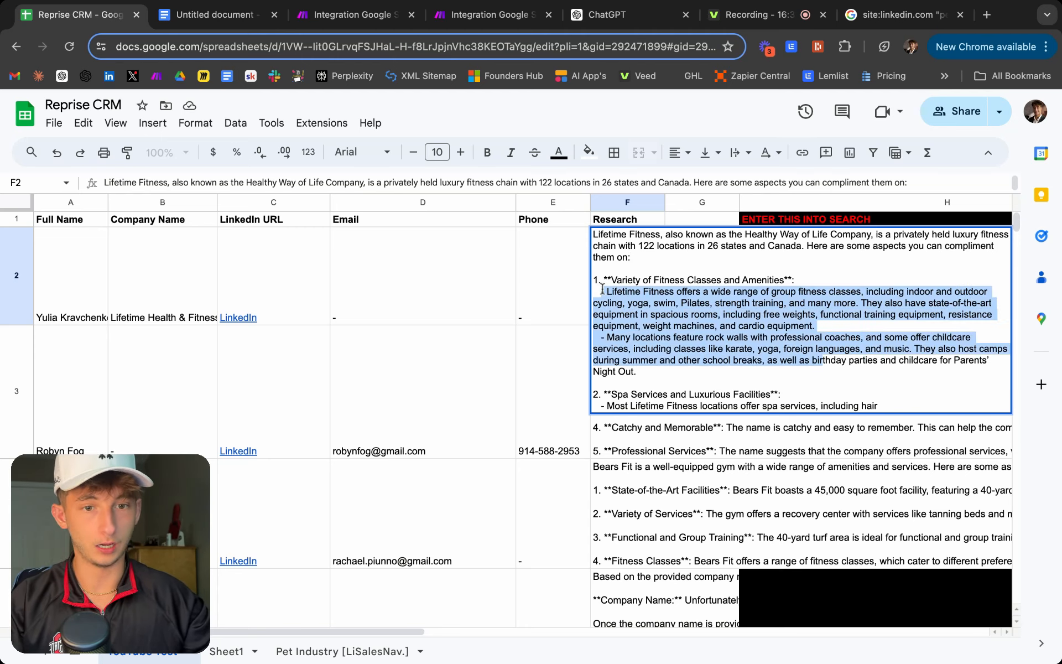
{"action": "left_click", "coordinate": [814, 374]}
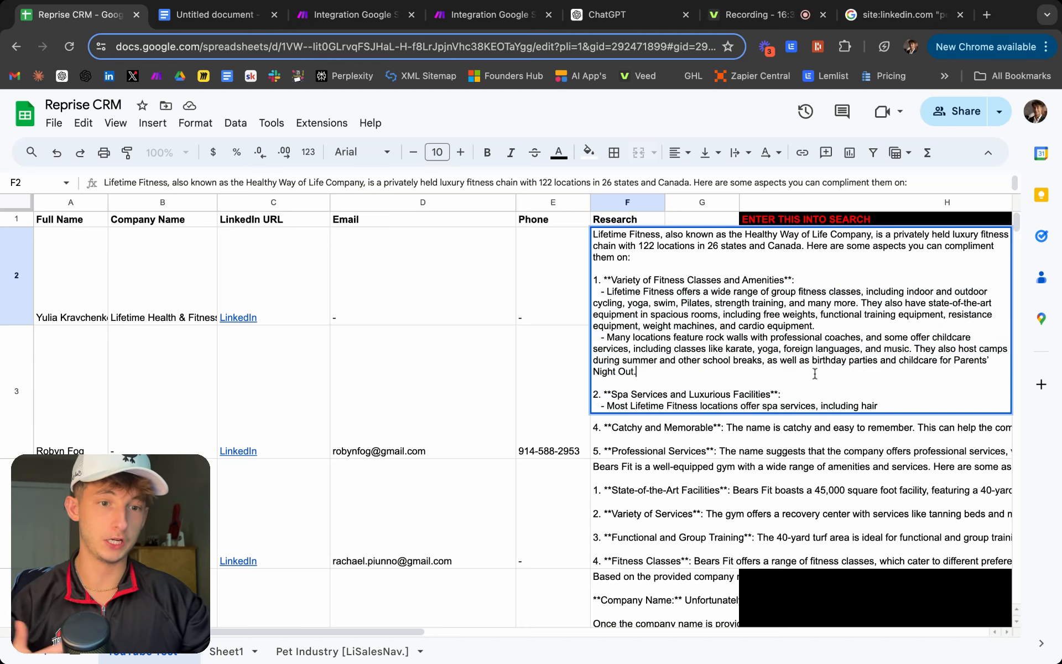